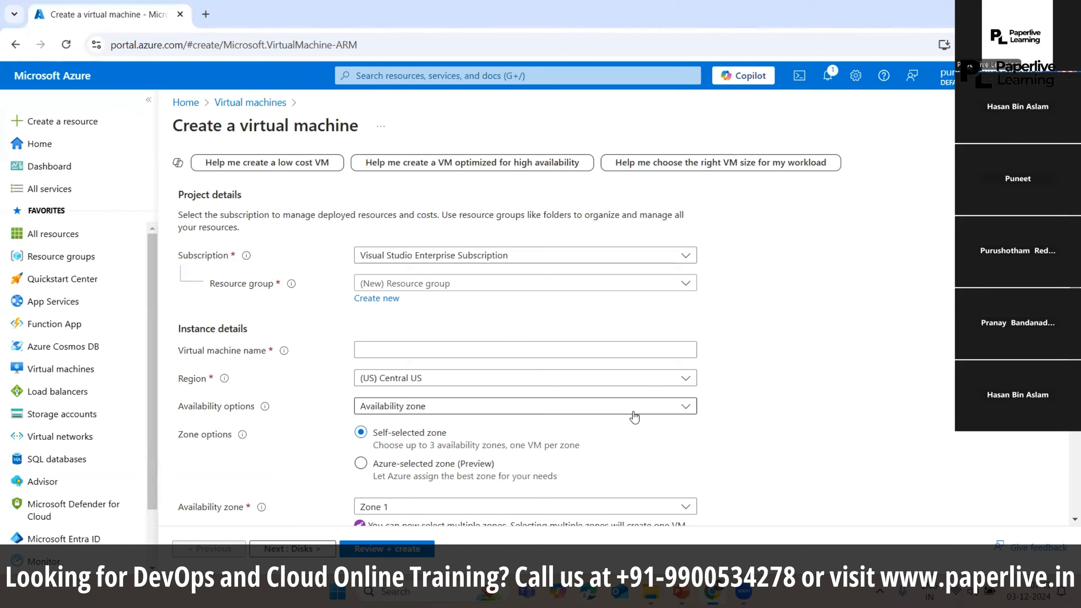
Step: Name the virtual machine paperlive-test-u2204-vm in the instance details
{"action": "left_click", "coordinate": [463, 348]}
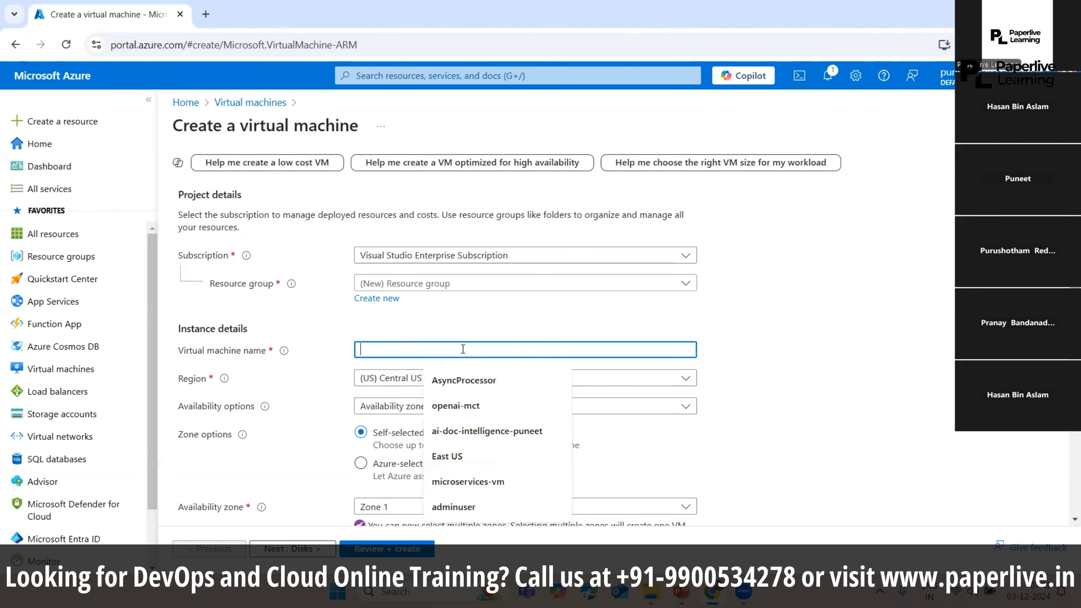
{"action": "type", "text": "pa"}
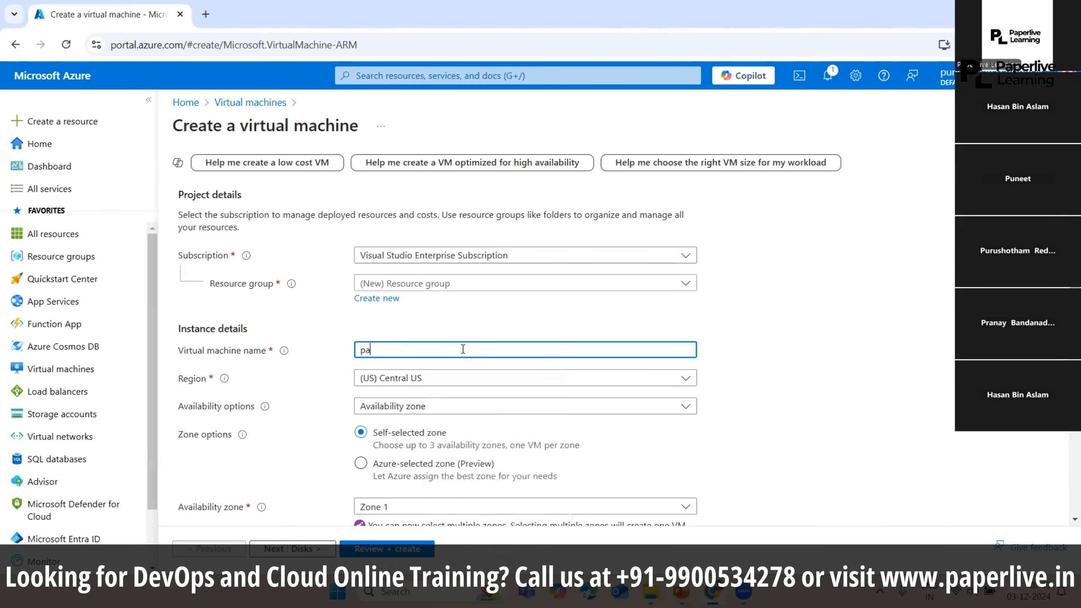
{"action": "type", "text": "perlive-test"}
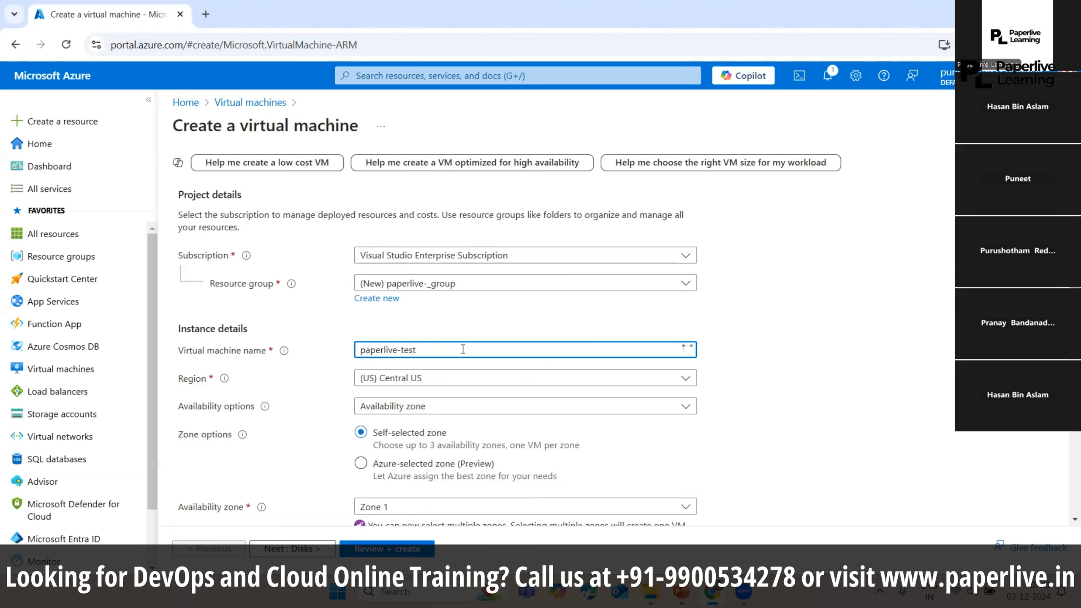
{"action": "type", "text": "-vm"}
{"action": "left_click", "coordinate": [874, 289]}
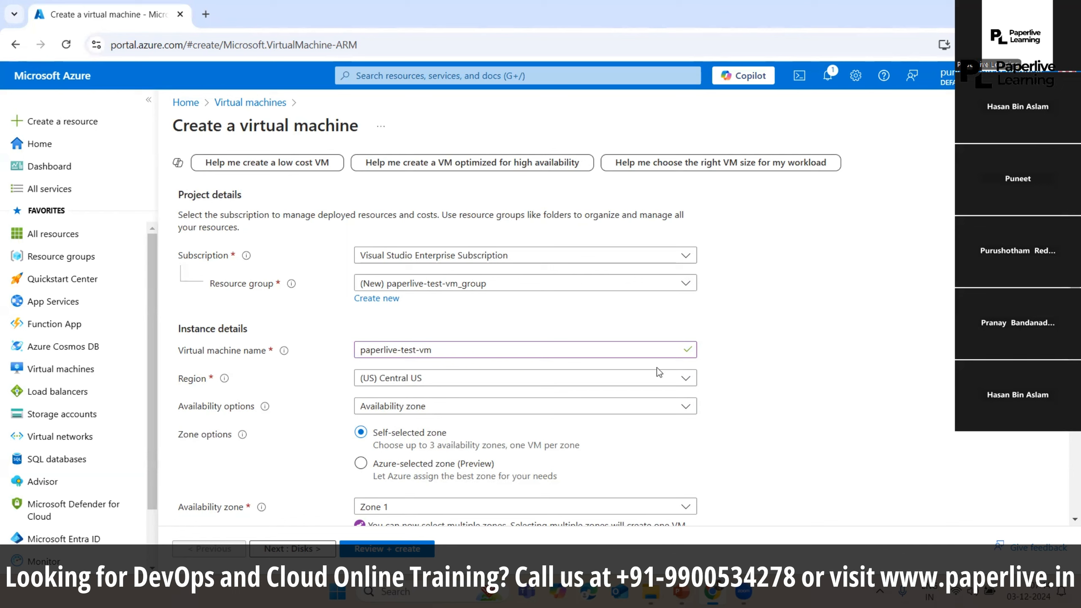
{"action": "left_click", "coordinate": [420, 351]}
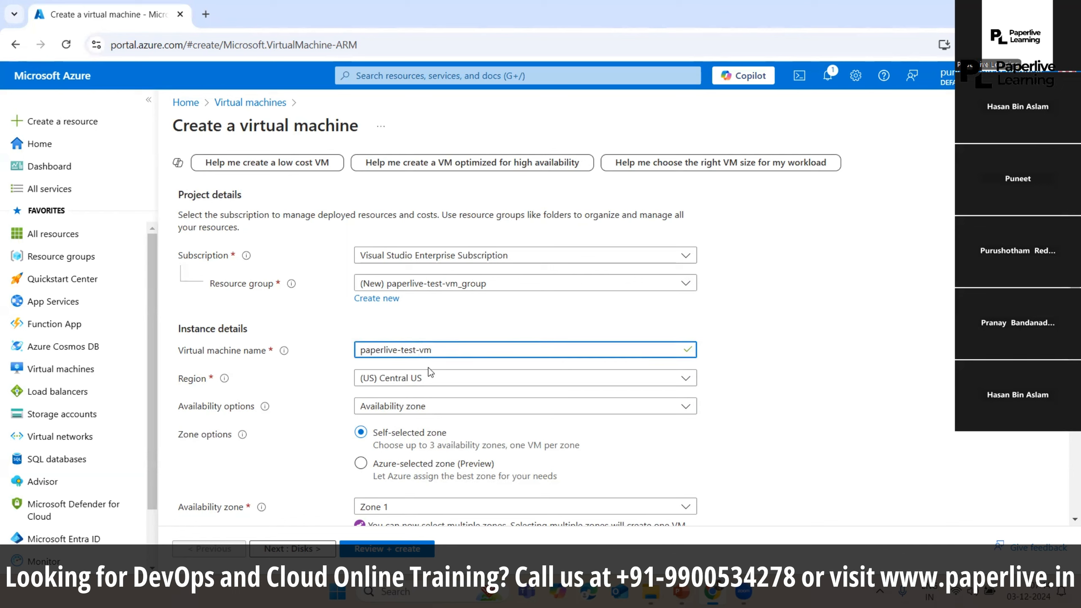
{"action": "type", "text": "u2204-"}
{"action": "left_click", "coordinate": [864, 347]}
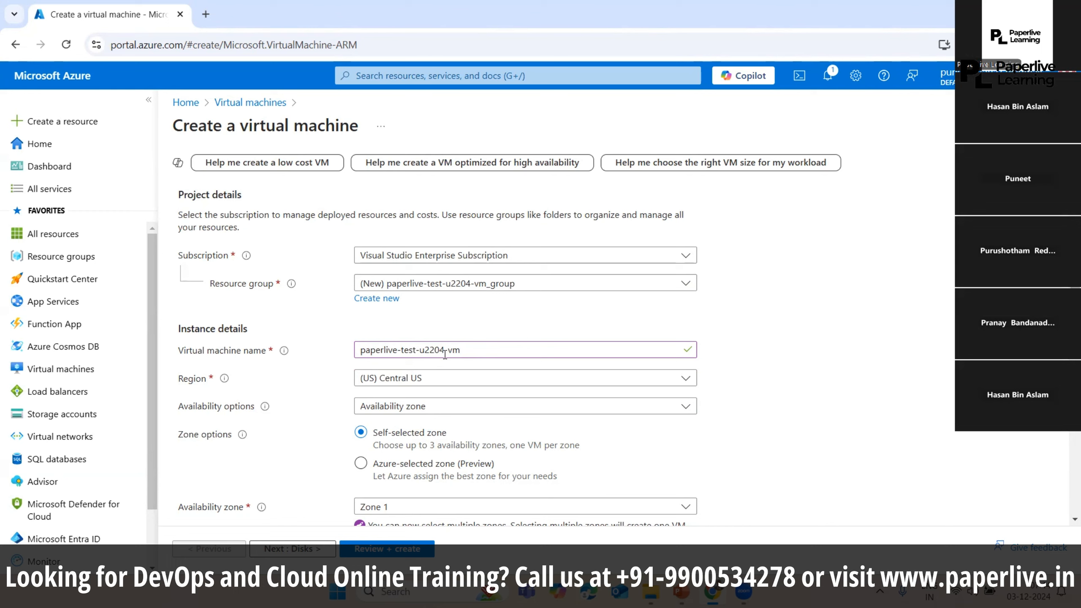
{"action": "left_click", "coordinate": [445, 384]}
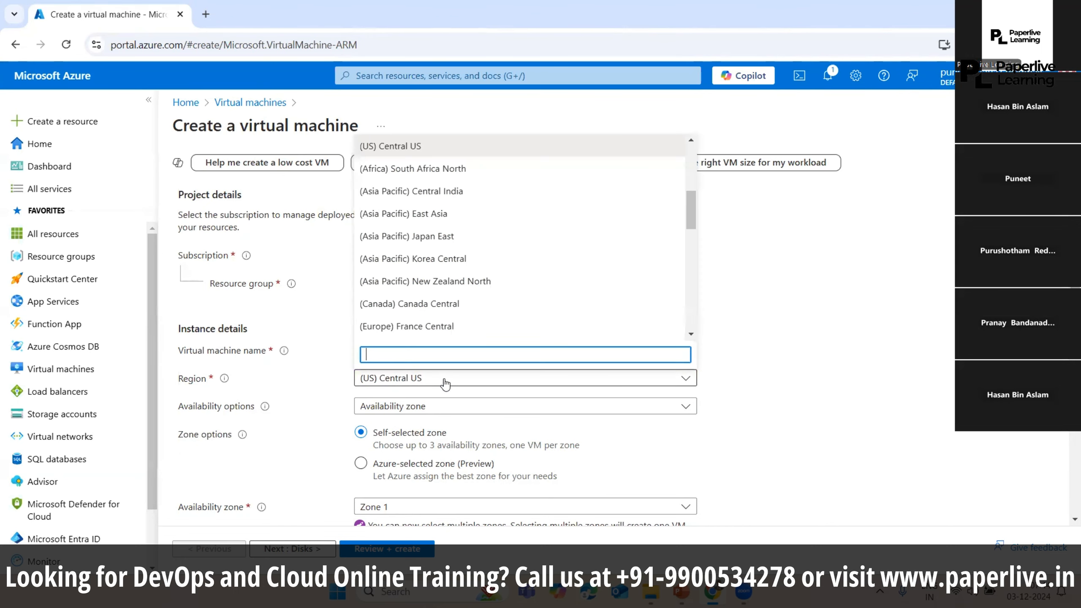
{"action": "left_click", "coordinate": [791, 298]}
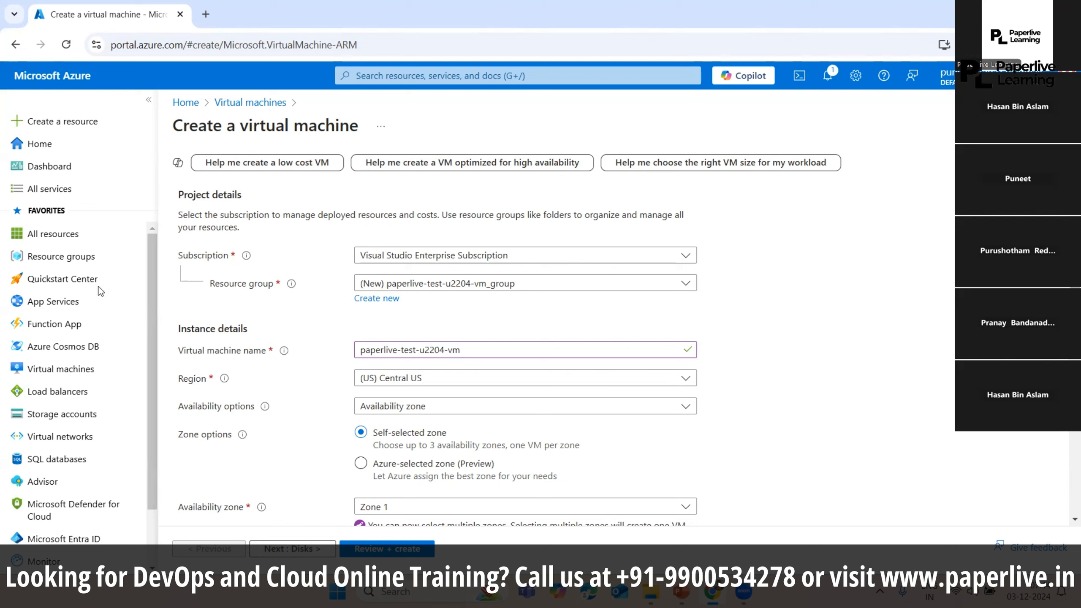
Step: Launch Oracle VM VirtualBox from the desktop and return to the Azure virtual machine creation form
{"action": "key", "text": "super+d"}
{"action": "double_click", "coordinate": [77, 22]}
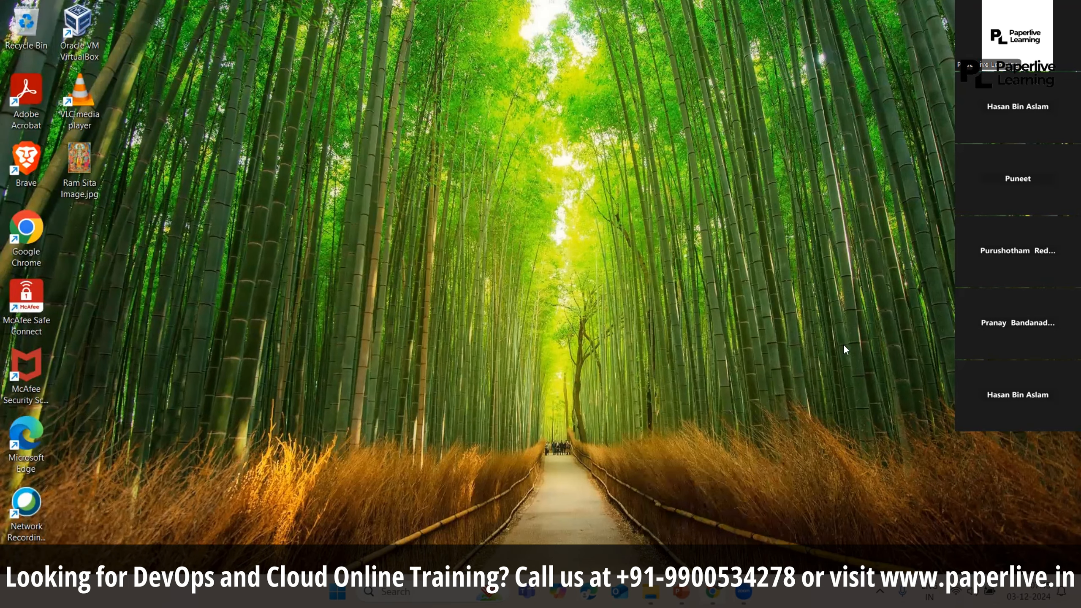
{"action": "key", "text": "super+d"}
Step: Replace u2204 with ubuntu in the virtual machine name so that it reads paperlive-test-ubuntu-vm
{"action": "left_click", "coordinate": [444, 350]}
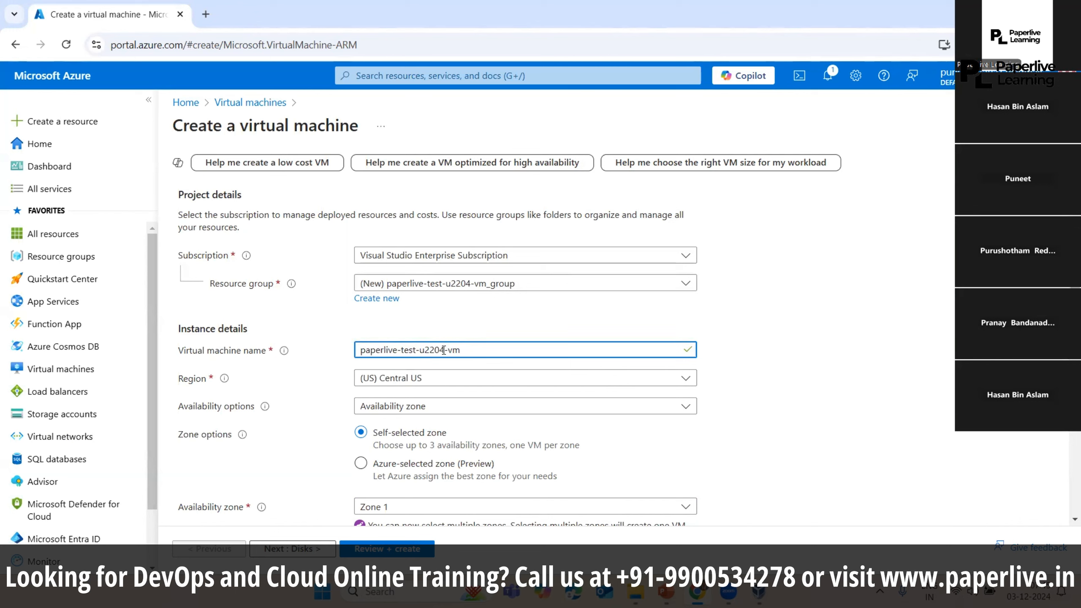
{"action": "key", "text": "BackSpace"}
{"action": "key", "text": "BackSpace"}
{"action": "key", "text": "BackSpace"}
{"action": "key", "text": "BackSpace"}
{"action": "type", "text": "buntu"}
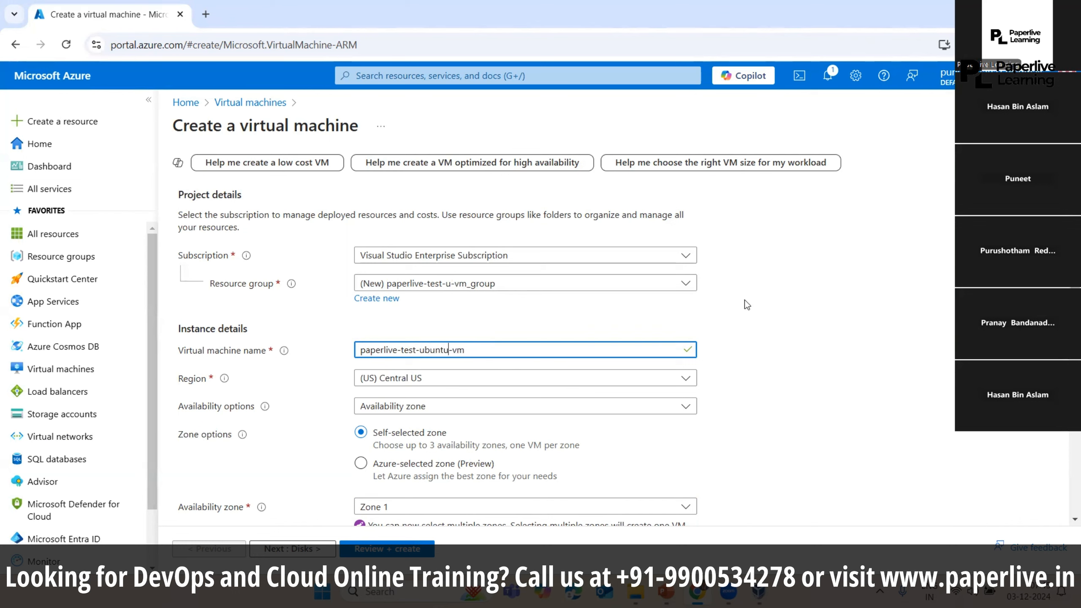
{"action": "left_click", "coordinate": [951, 276]}
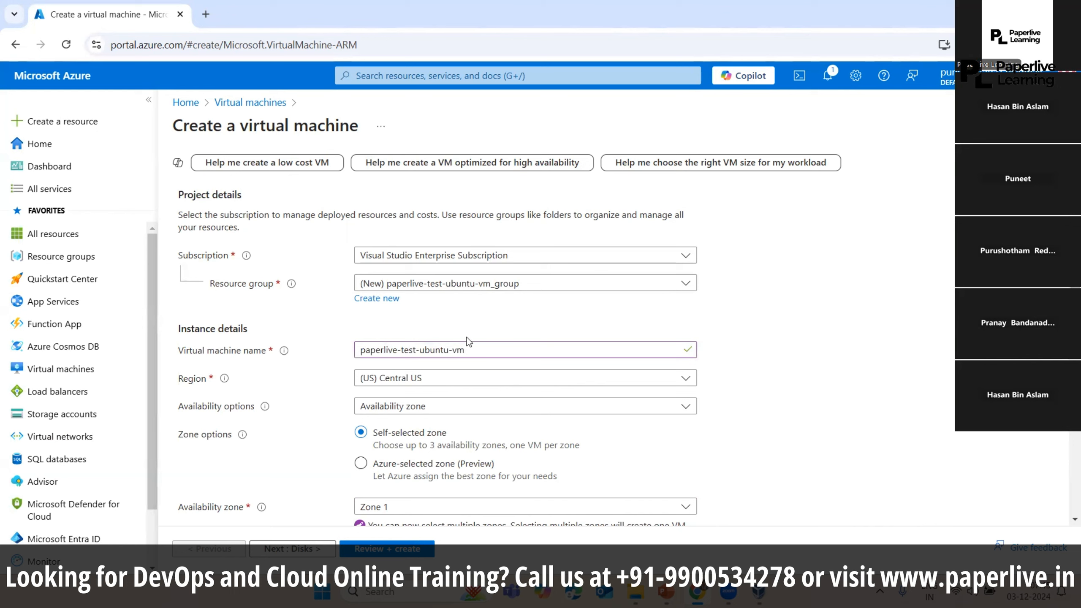
Step: Replace ubuntu with u2204 in the virtual machine name, giving paperlive-test-u2204-vm
{"action": "double_click", "coordinate": [432, 350]}
{"action": "key", "text": "BackSpace"}
{"action": "key", "text": "BackSpace"}
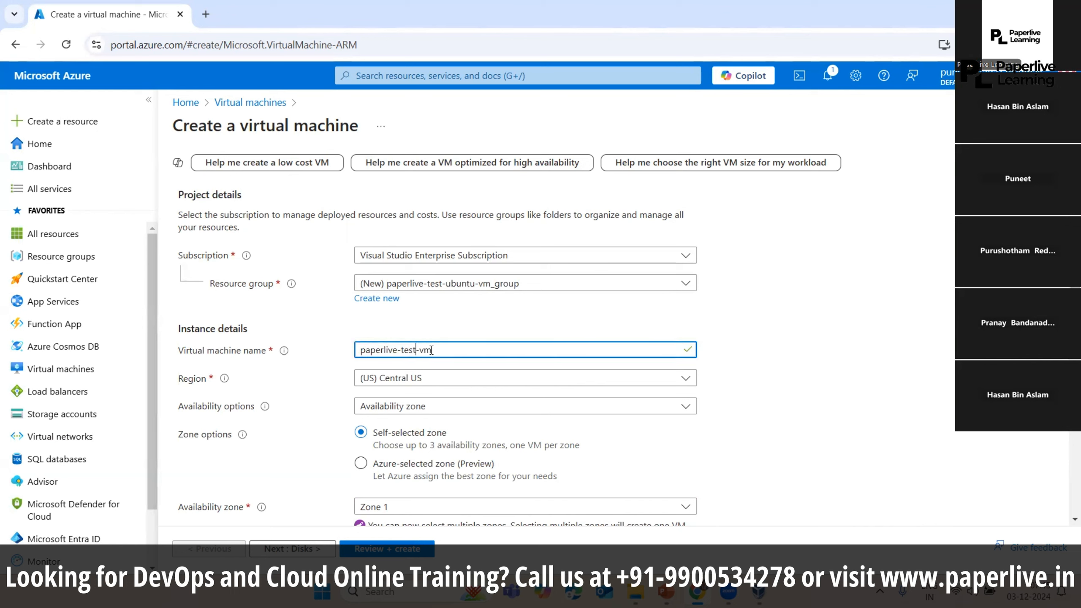
{"action": "left_click", "coordinate": [748, 359]}
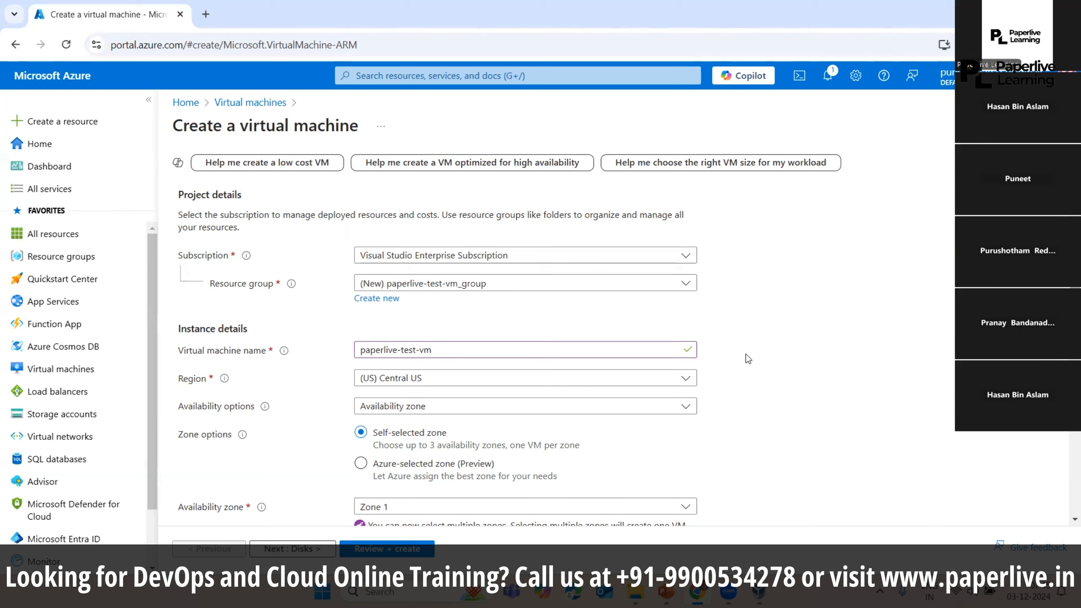
{"action": "left_click", "coordinate": [420, 349]}
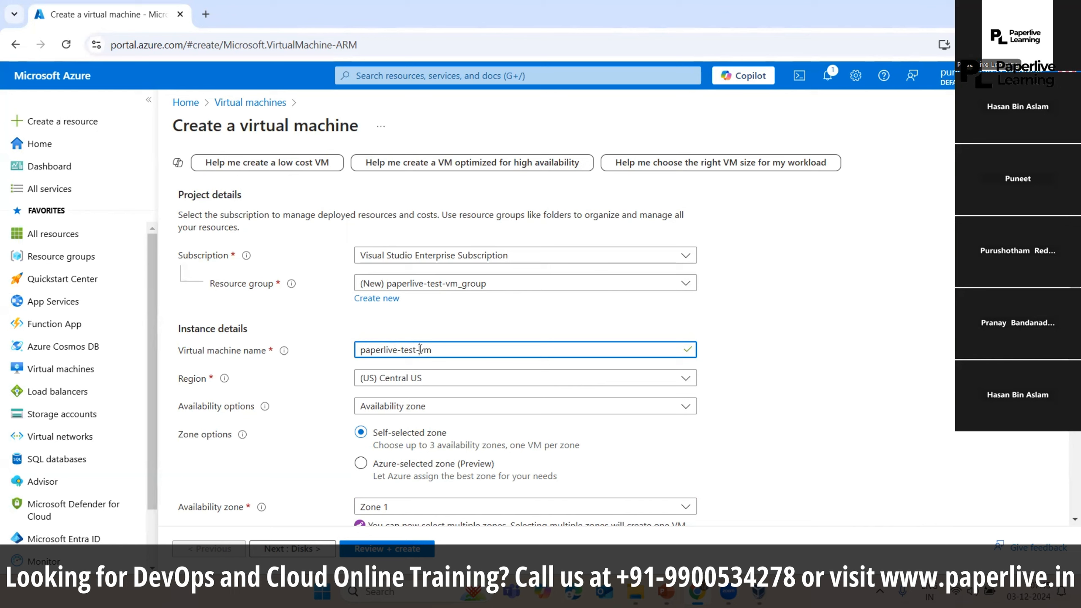
{"action": "type", "text": "u2204-"}
{"action": "left_click", "coordinate": [890, 274]}
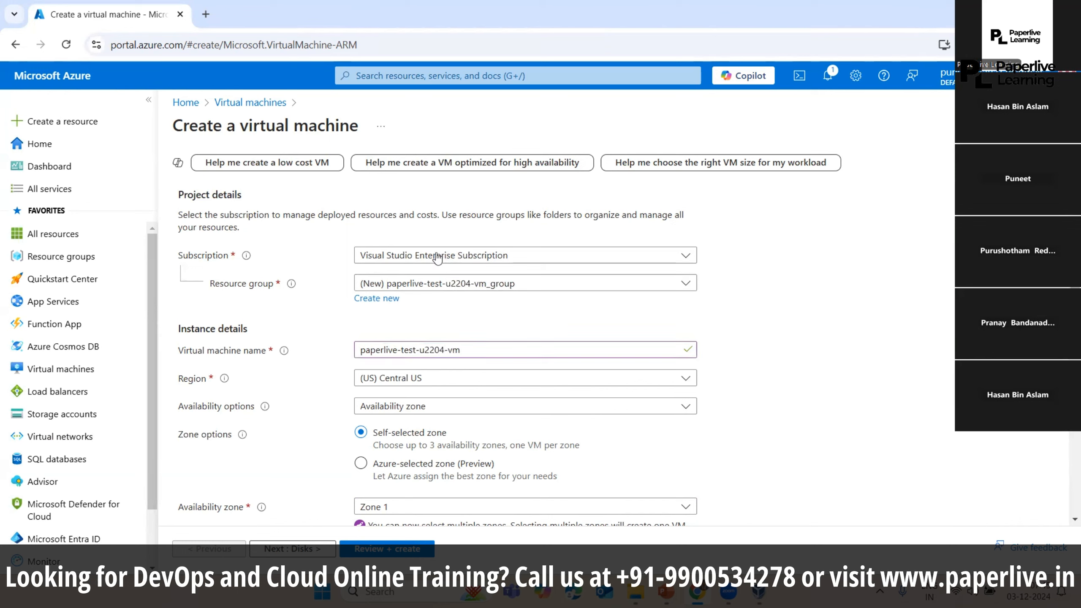
Step: Review the available subscriptions and the remaining-credit notification for the Visual Studio Enterprise Subscription
{"action": "left_click", "coordinate": [522, 260]}
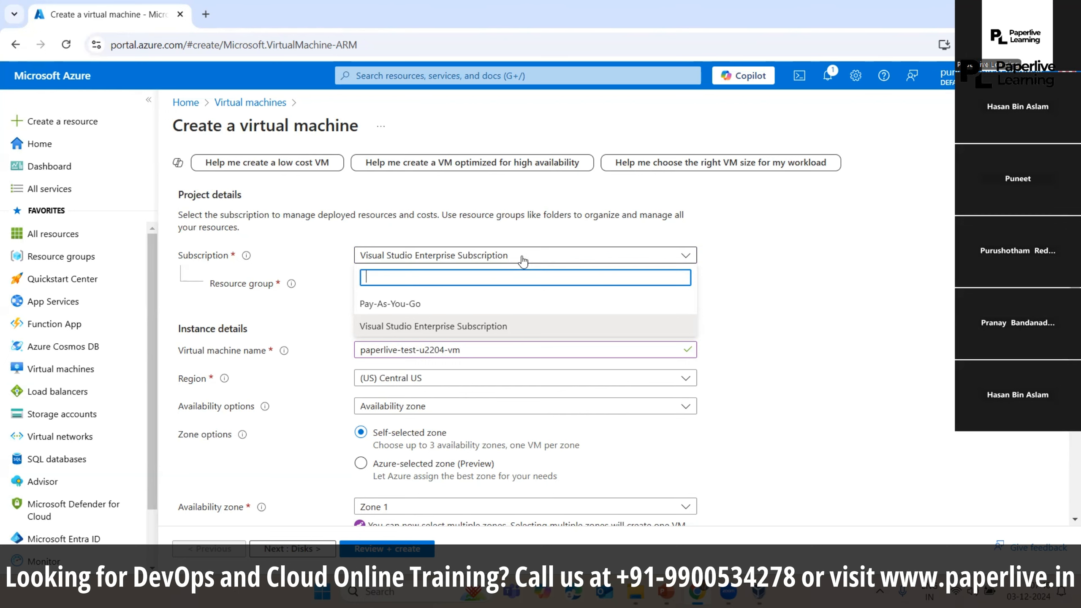
{"action": "left_click", "coordinate": [828, 80]}
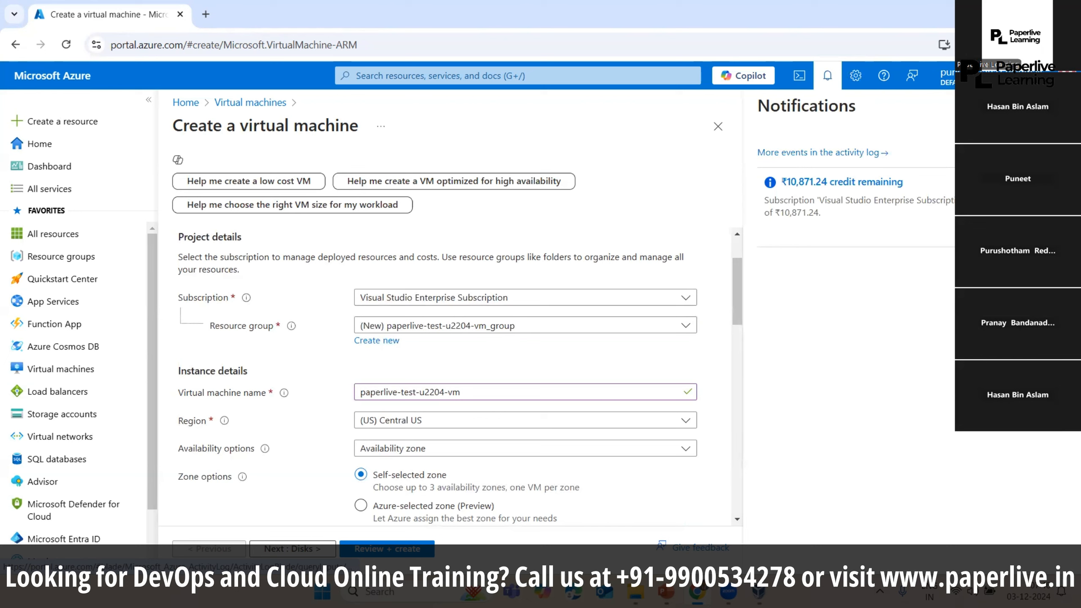
{"action": "left_click_drag", "start_coordinate": [815, 200], "coordinate": [957, 200]}
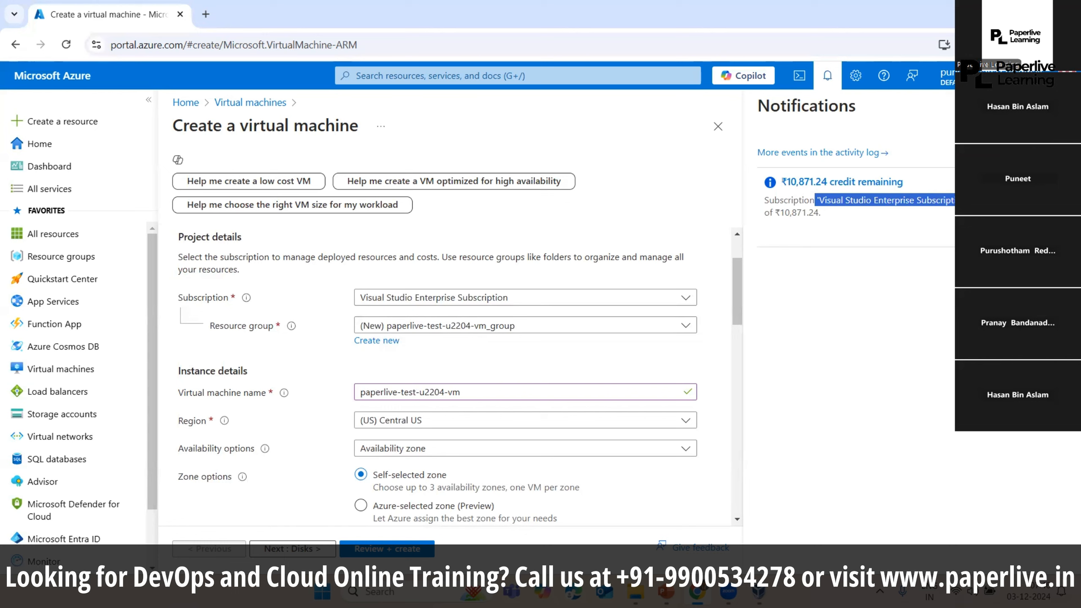
{"action": "left_click", "coordinate": [1064, 105]}
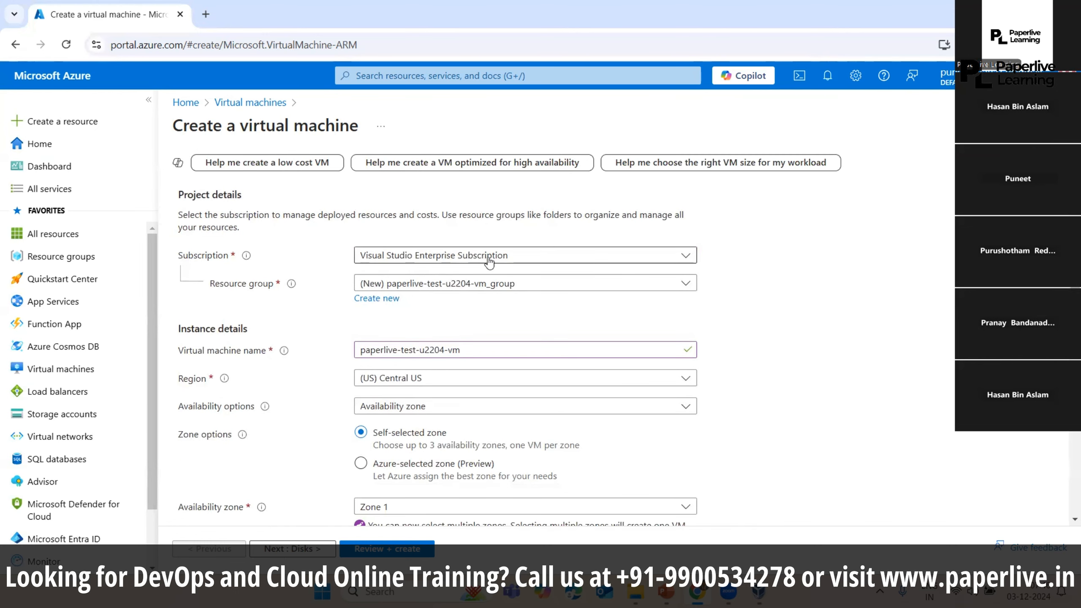
{"action": "left_click", "coordinate": [517, 257]}
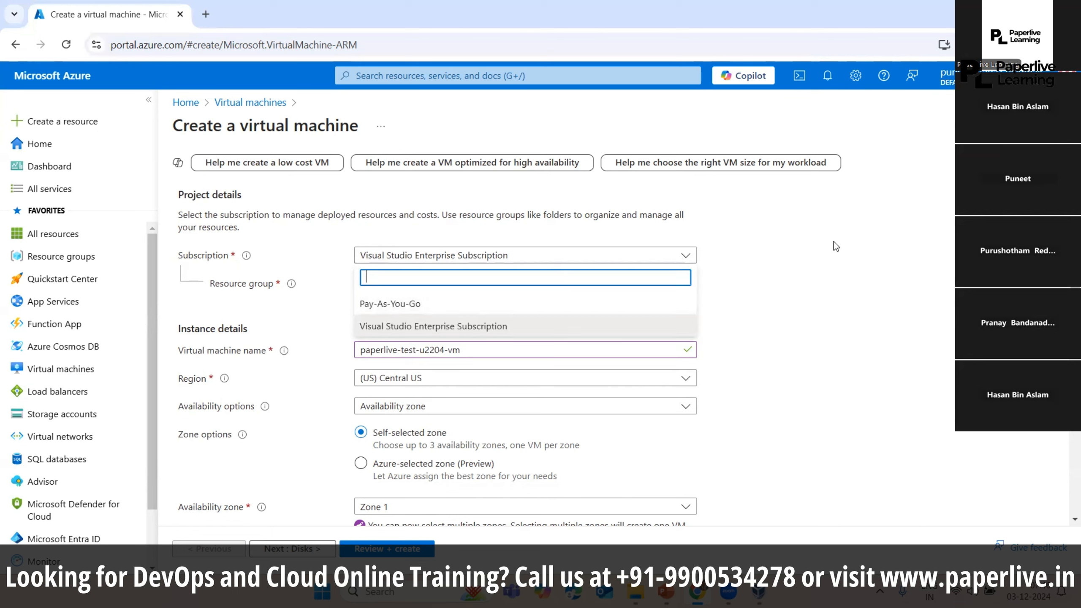
{"action": "left_click", "coordinate": [490, 254]}
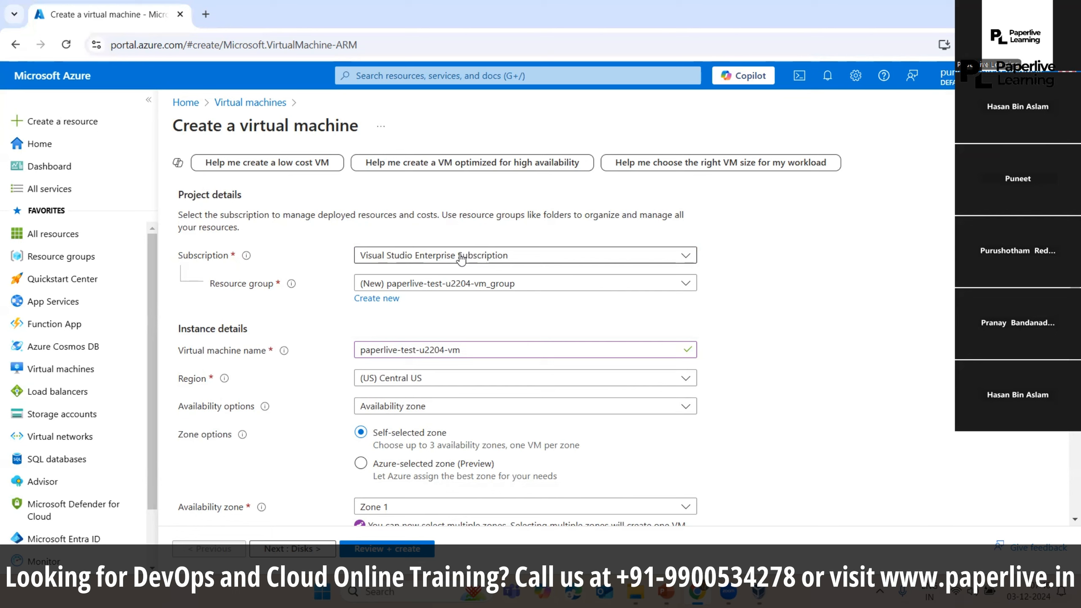
Step: Switch the subscription to Pay-As-You-Go and back to Visual Studio Enterprise Subscription
{"action": "left_click", "coordinate": [524, 259]}
{"action": "left_click", "coordinate": [404, 304]}
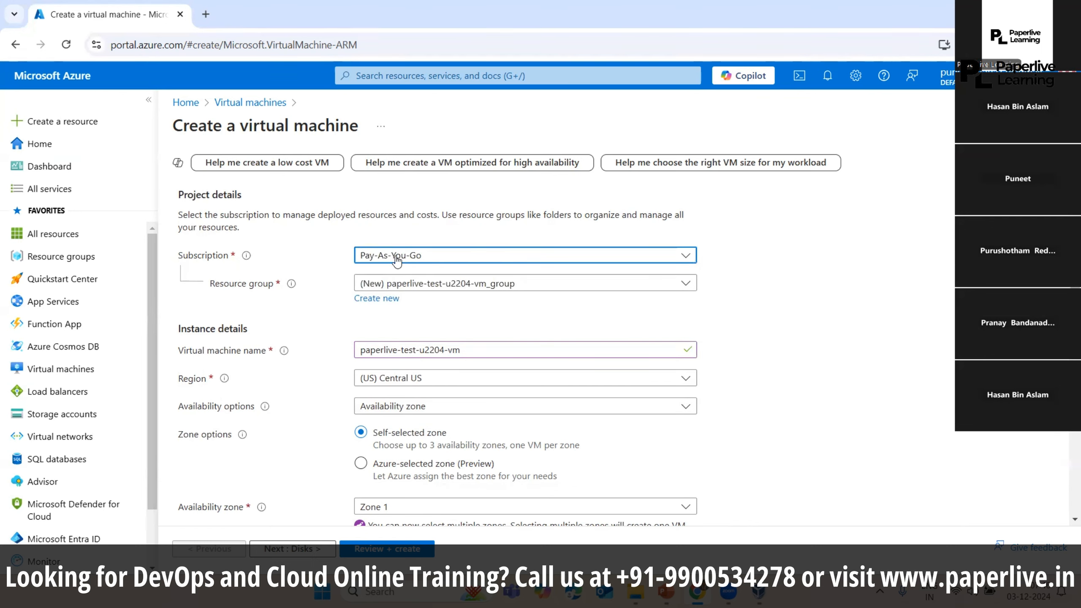
{"action": "left_click", "coordinate": [440, 260]}
{"action": "left_click", "coordinate": [424, 324]}
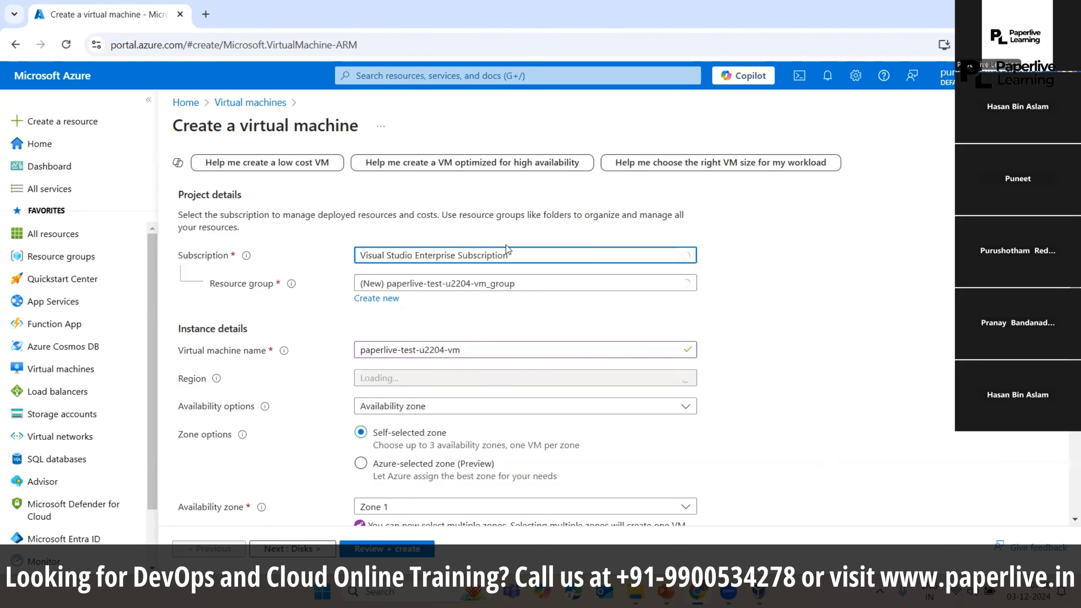
Step: Recheck the credit notification for the selected subscription and close the notifications
{"action": "left_click", "coordinate": [827, 77]}
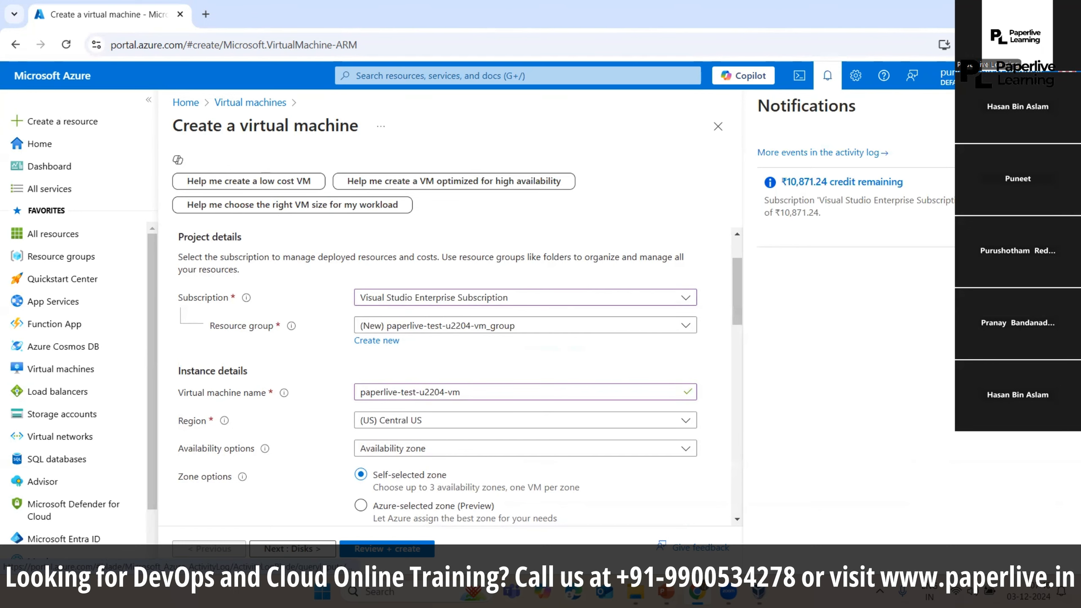
{"action": "left_click", "coordinate": [429, 367]}
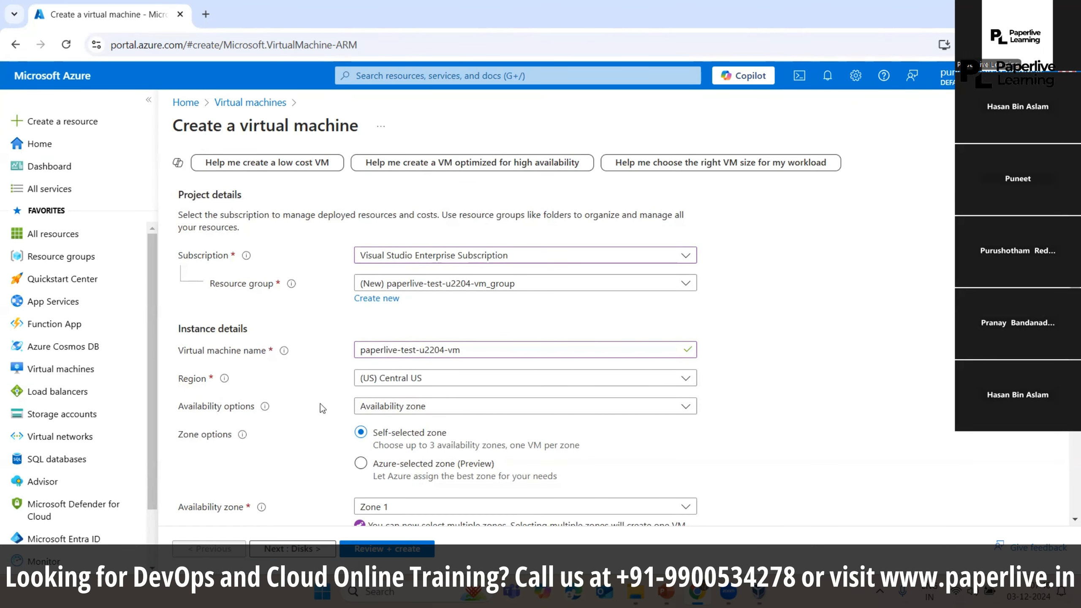
Step: Set the availability option to No infrastructure redundancy required and the security type to Standard
{"action": "left_click", "coordinate": [558, 407]}
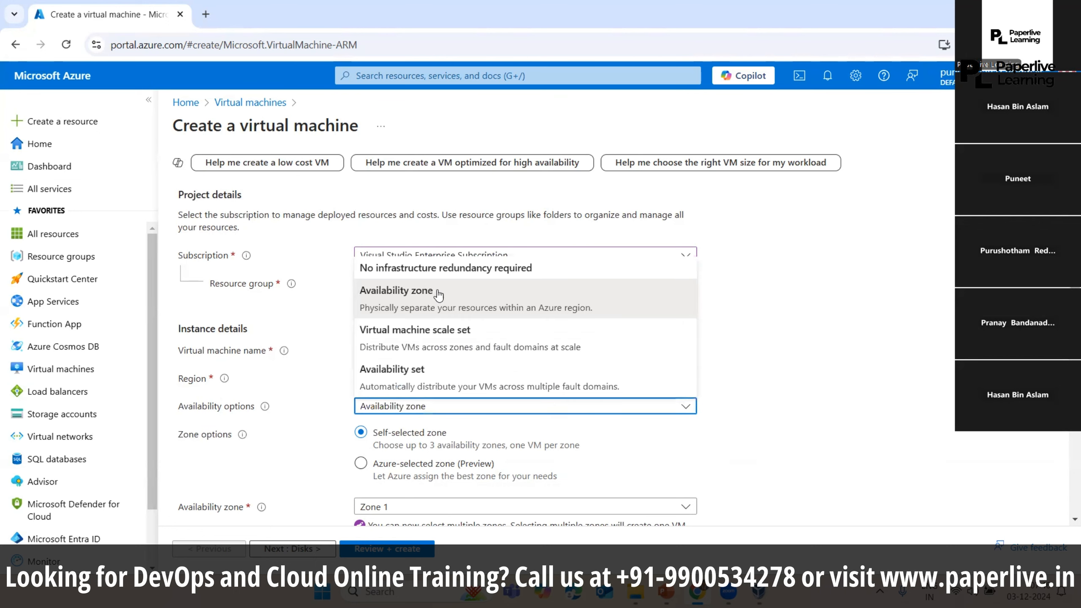
{"action": "left_click", "coordinate": [410, 272]}
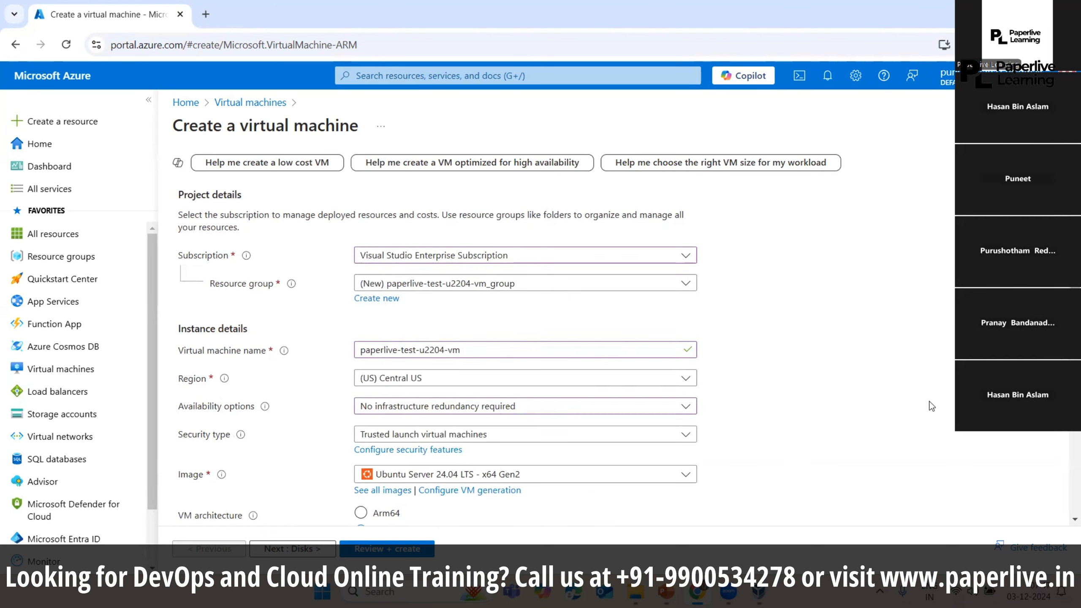
{"action": "scroll", "coordinate": [691, 331], "scroll_direction": "down", "scroll_amount": 3}
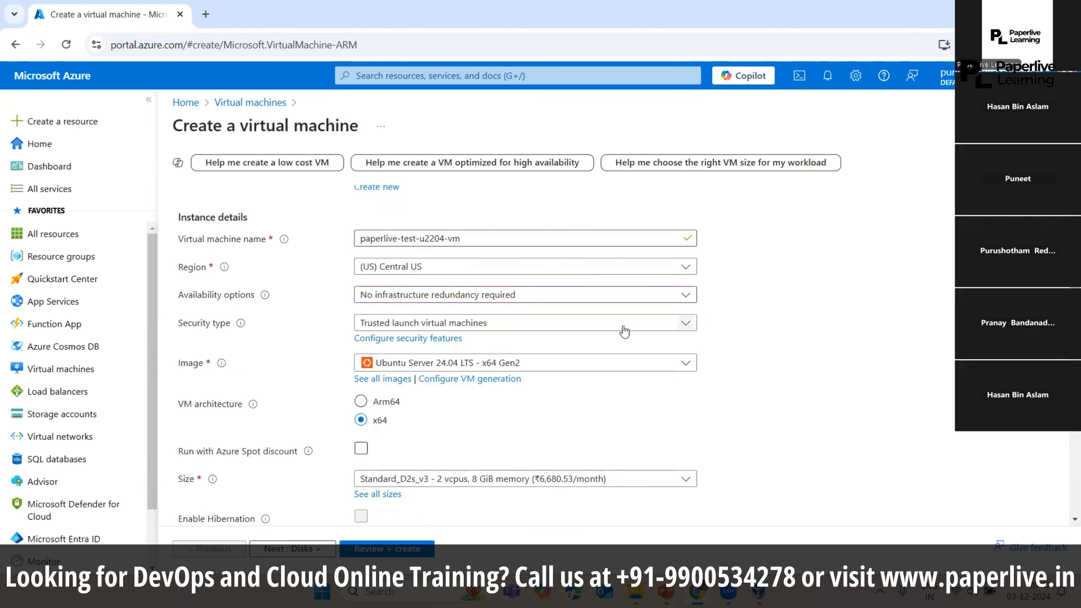
{"action": "left_click", "coordinate": [688, 325]}
{"action": "left_click", "coordinate": [379, 341]}
{"action": "left_click", "coordinate": [819, 328]}
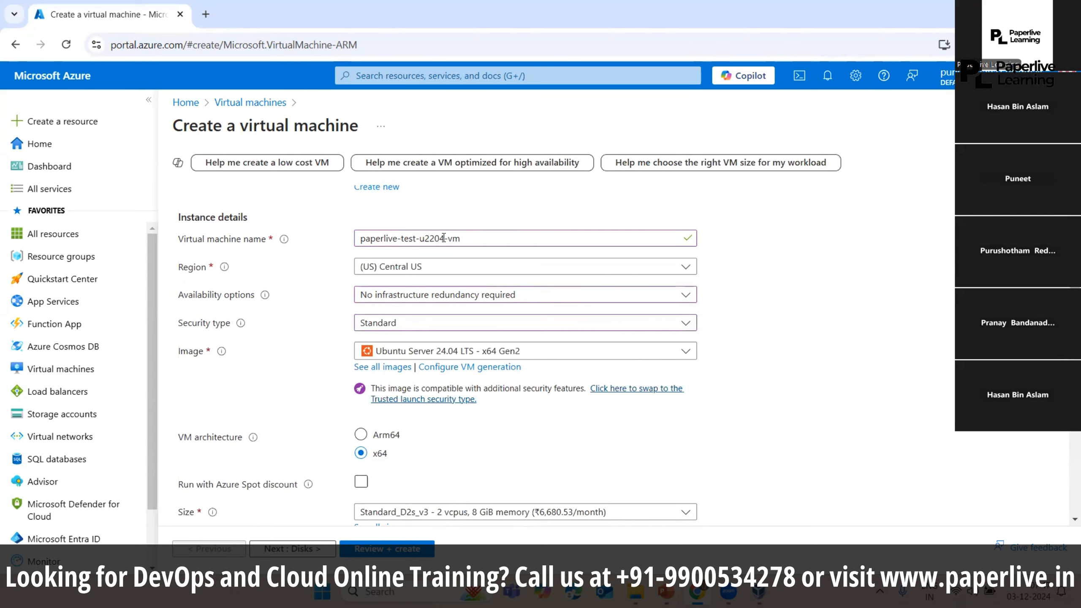
Step: Select Ubuntu Server 22.04 LTS - x64 Gen2 as the image, matching the u2204 part of the virtual machine name
{"action": "double_click", "coordinate": [426, 238]}
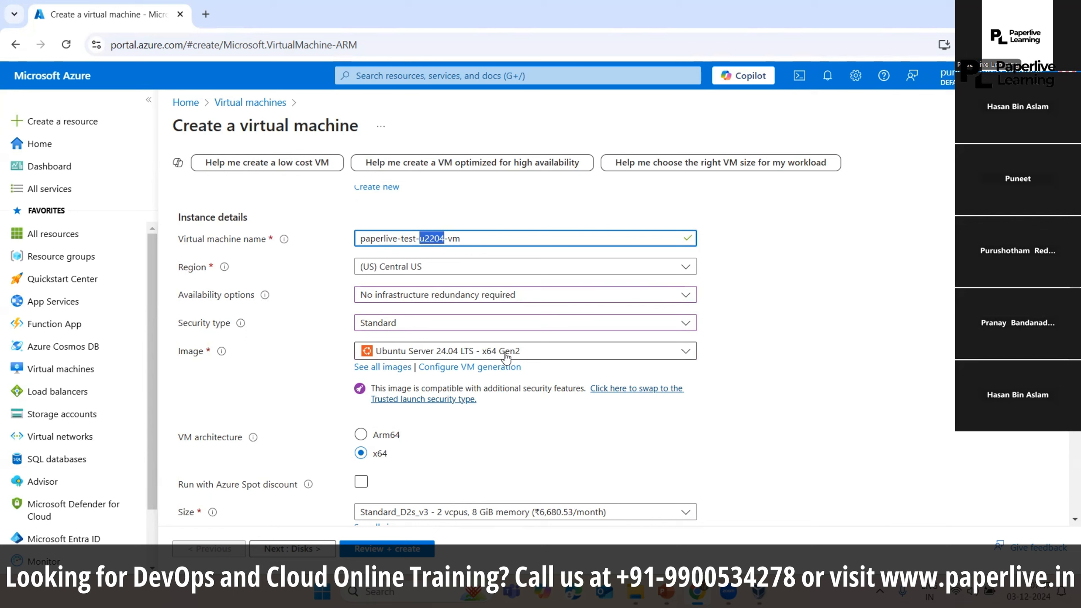
{"action": "left_click", "coordinate": [526, 358]}
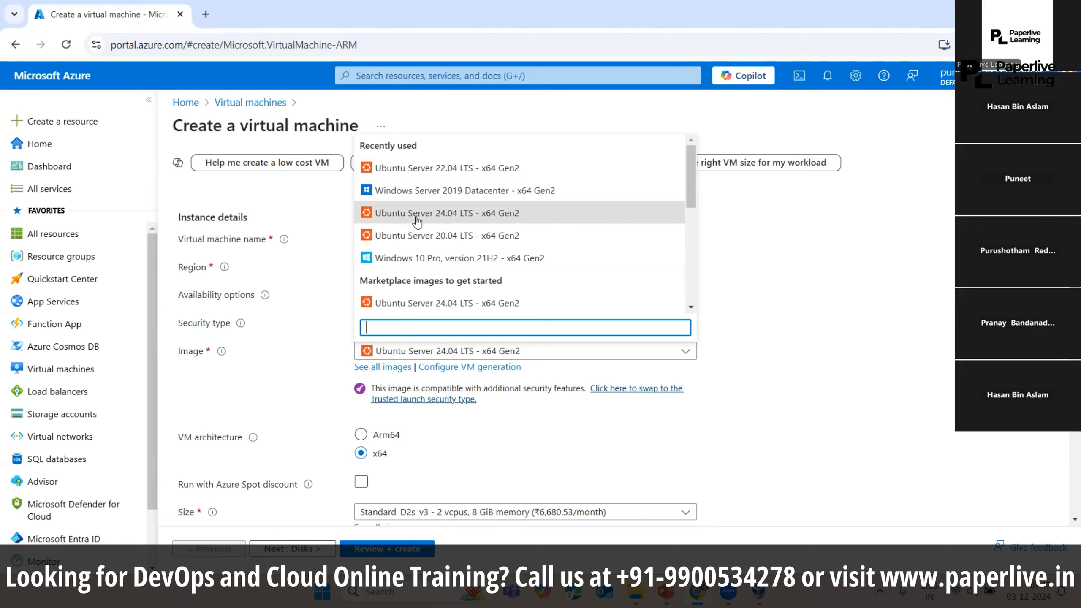
{"action": "left_click", "coordinate": [442, 177]}
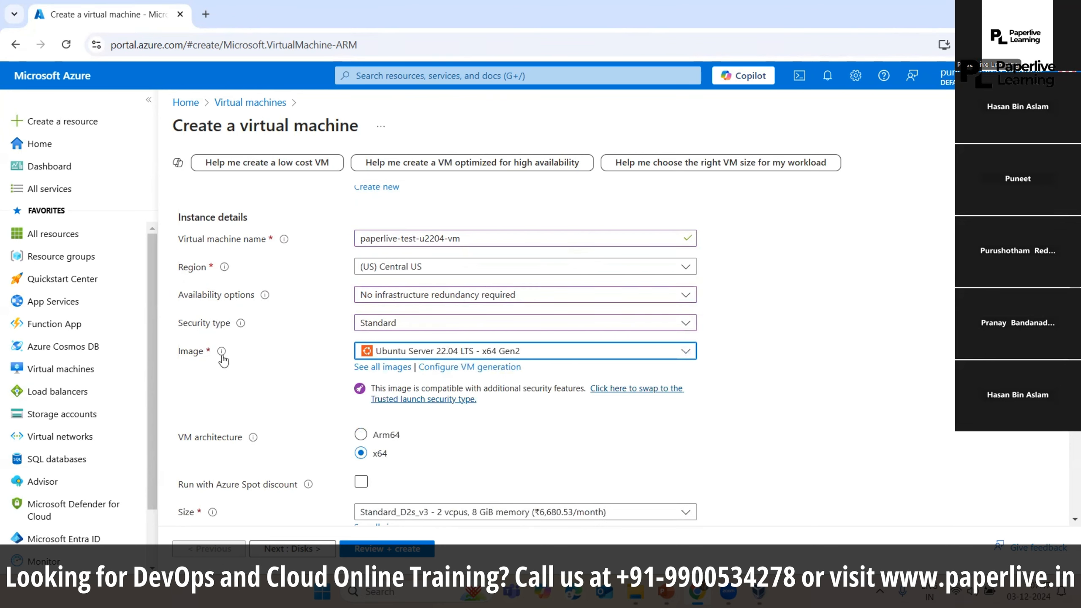
Step: Review the selectable images, and switch to Oracle VM VirtualBox Manager to view its virtual machine list
{"action": "left_click", "coordinate": [487, 354]}
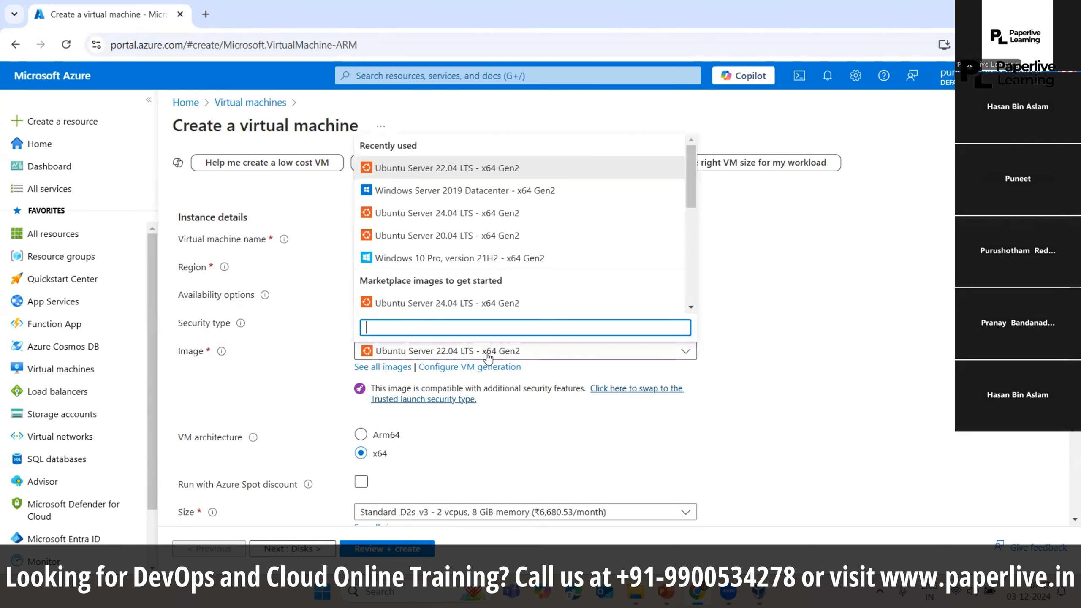
{"action": "left_click", "coordinate": [784, 500]}
{"action": "left_click", "coordinate": [759, 592]}
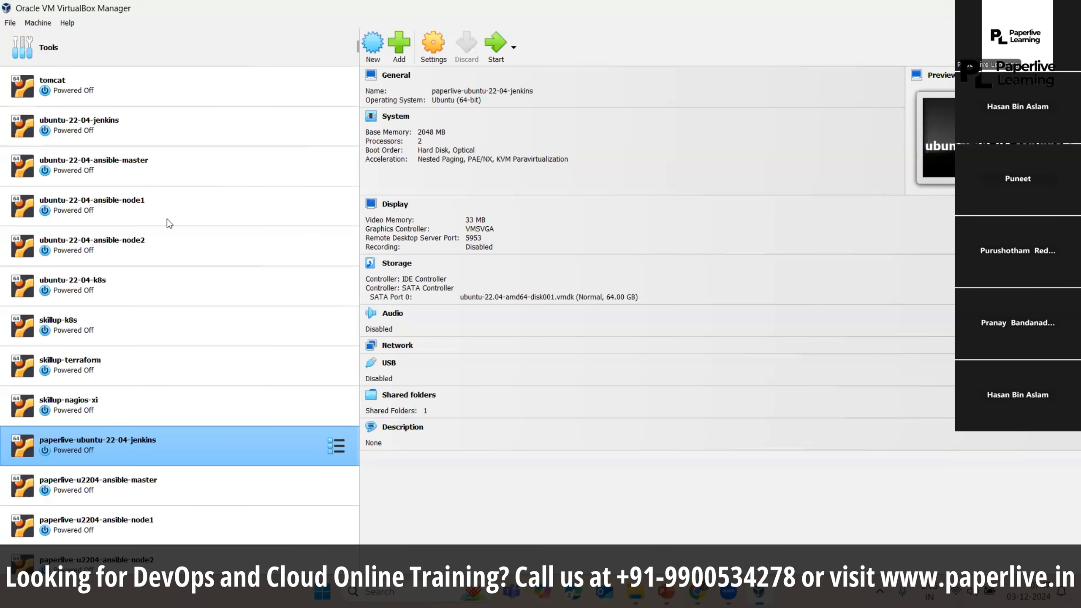
Step: Inspect the details of the ubuntu-22-04-ansible-node1 machine and compare them with the Azure virtual machine form
{"action": "left_click", "coordinate": [76, 215]}
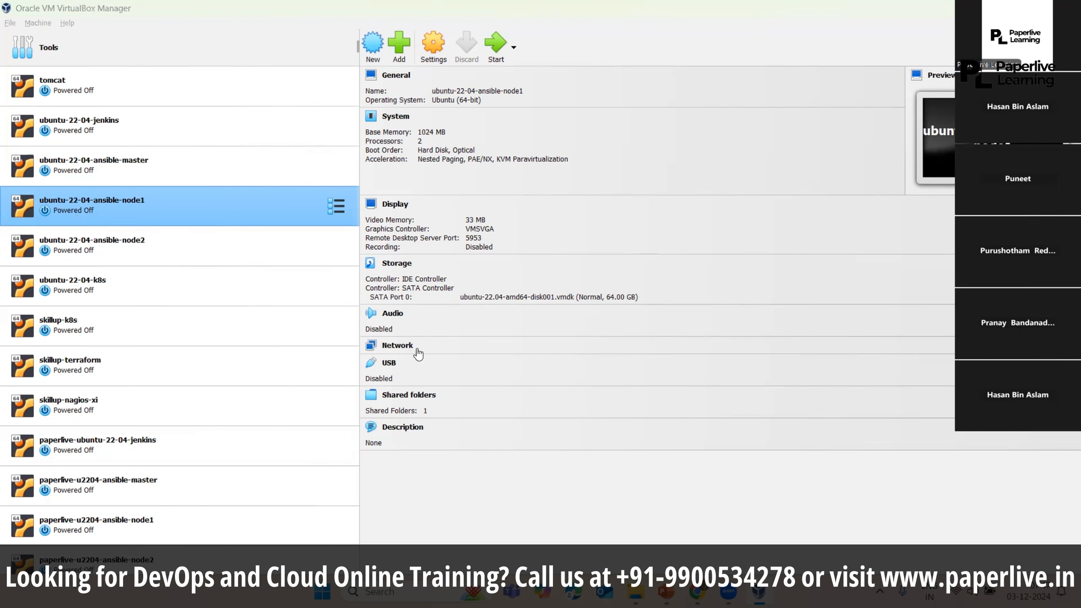
{"action": "key", "text": "alt+Tab"}
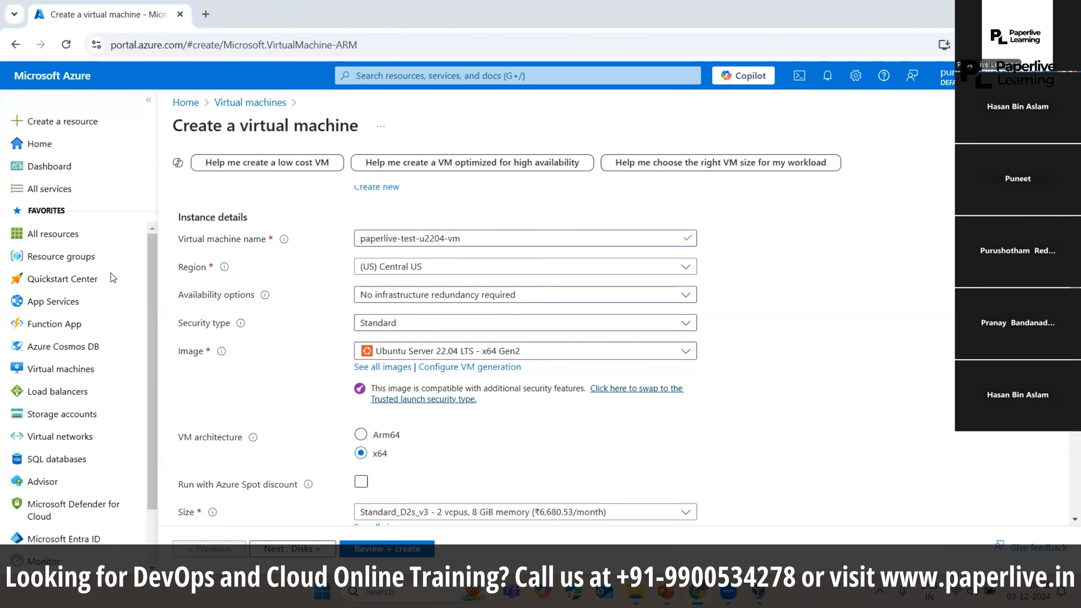
{"action": "key", "text": "alt+Tab"}
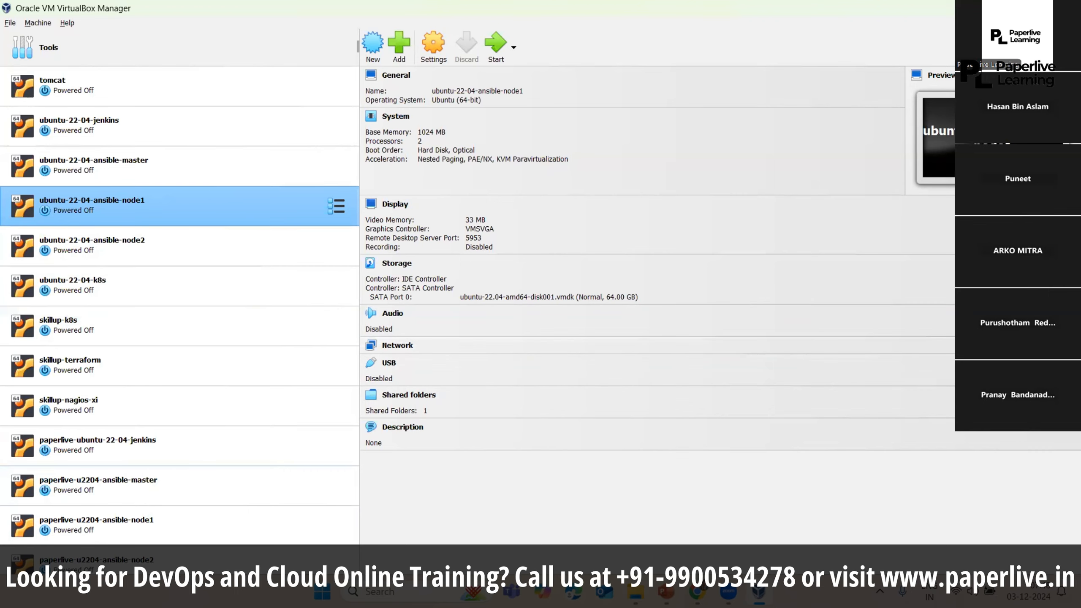
Step: Switch from VirtualBox to Chrome and search the web for "ubuntu 22.04 vagrant cloud" in a new tab
{"action": "key", "text": "alt+Tab"}
{"action": "left_click", "coordinate": [206, 14]}
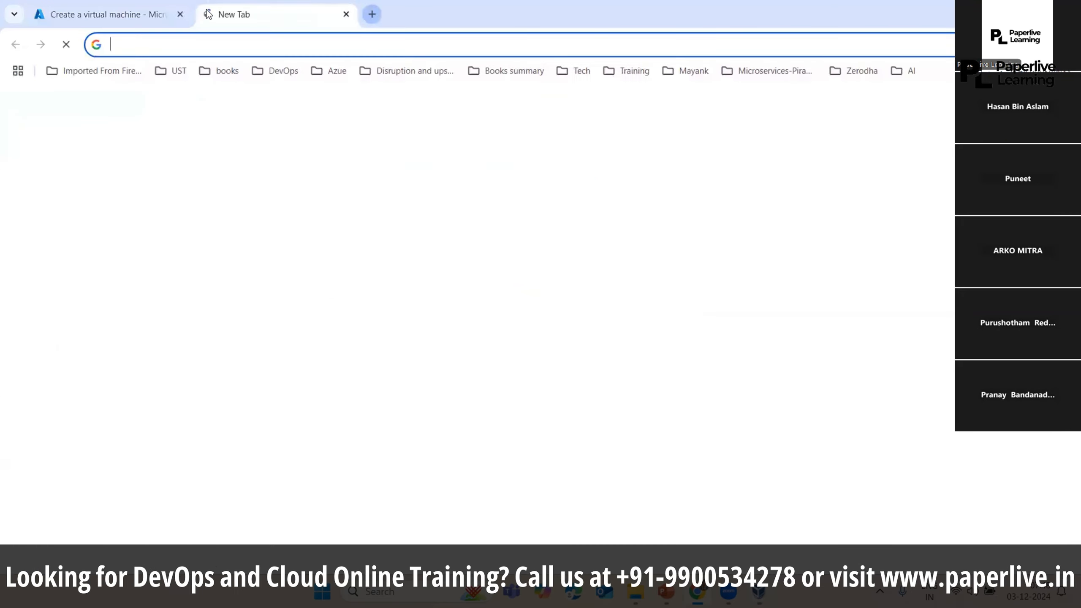
{"action": "type", "text": "ubu"}
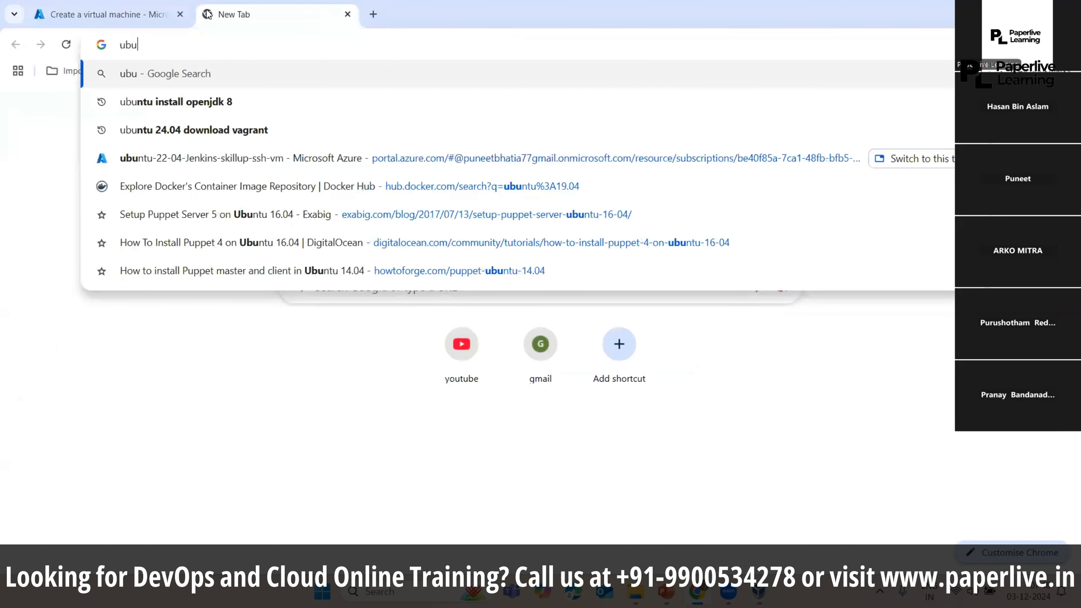
{"action": "type", "text": "ntu 22."}
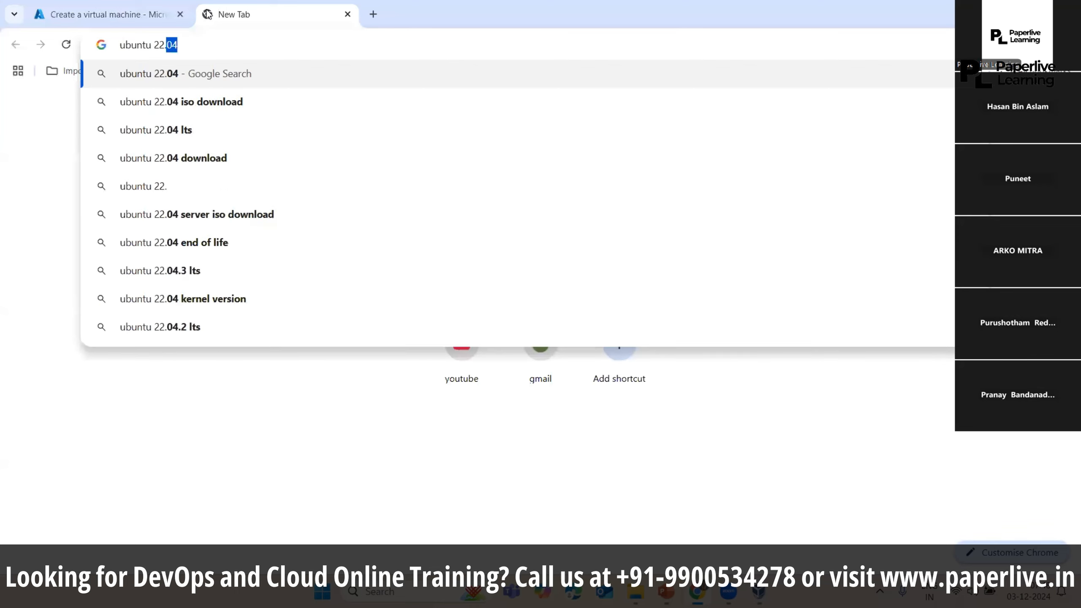
{"action": "type", "text": "04 vagr"}
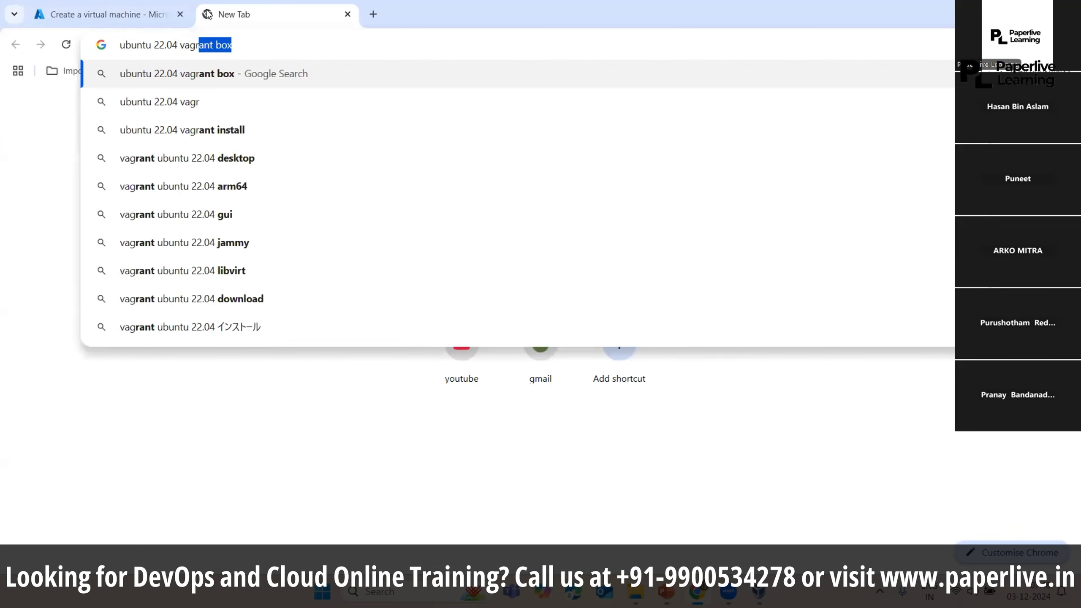
{"action": "type", "text": "ant cl"}
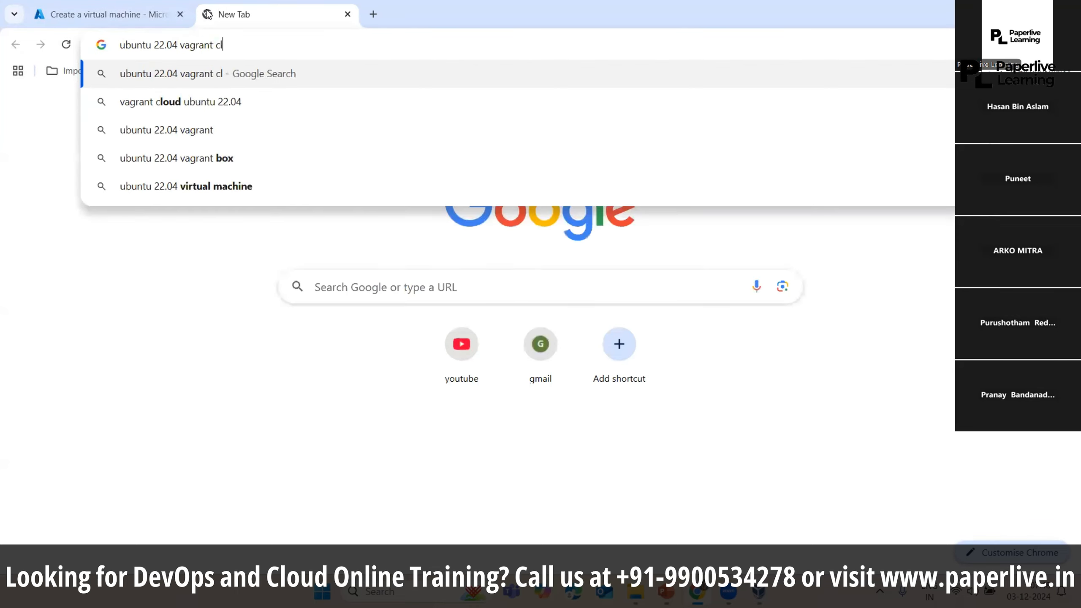
{"action": "type", "text": "oud"}
{"action": "key", "text": "Return"}
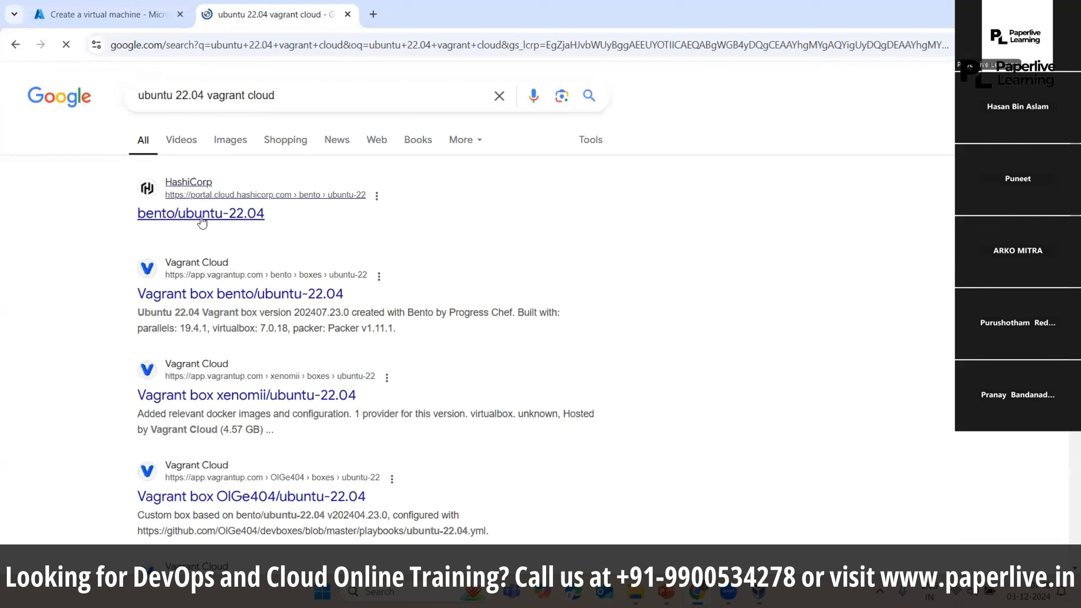
Step: Open the Vagrant box bento/ubuntu-22.04 result and examine its box name, page address and vagrant up instruction
{"action": "left_click", "coordinate": [241, 305]}
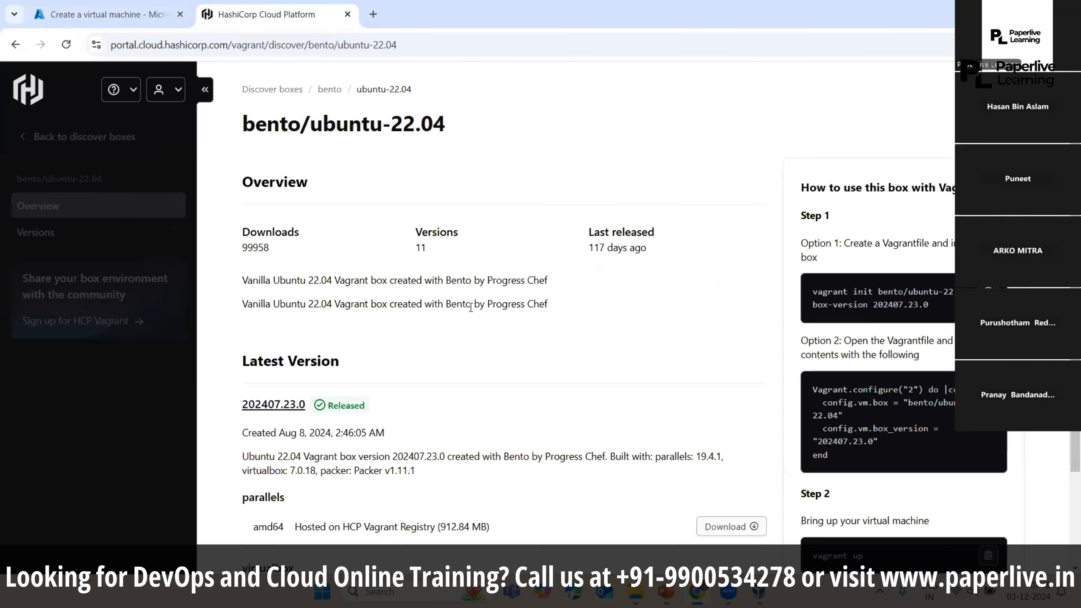
{"action": "left_click_drag", "start_coordinate": [485, 139], "coordinate": [240, 132]}
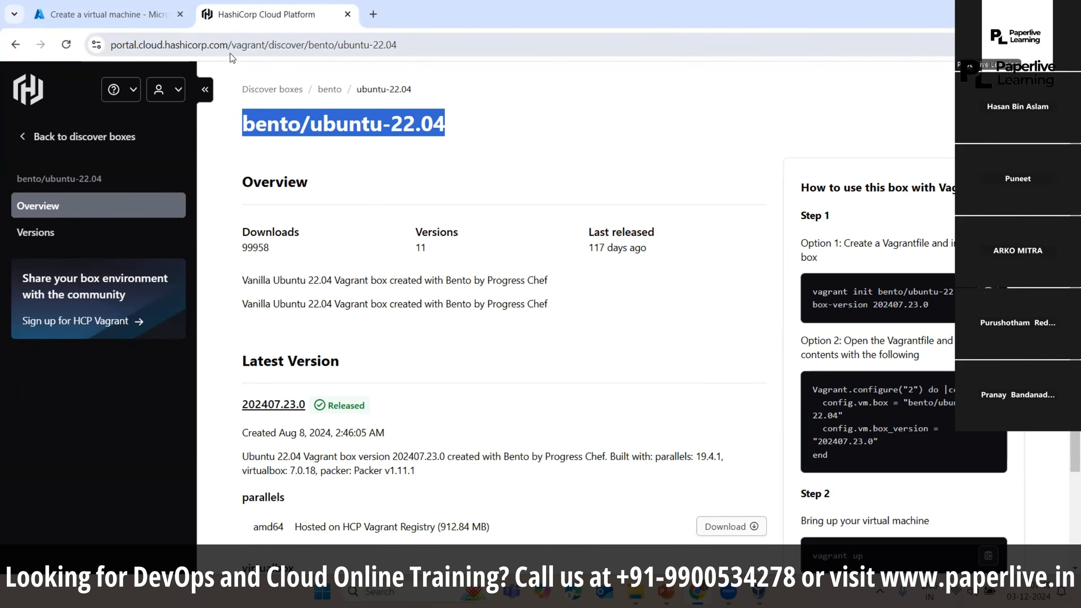
{"action": "left_click", "coordinate": [249, 46]}
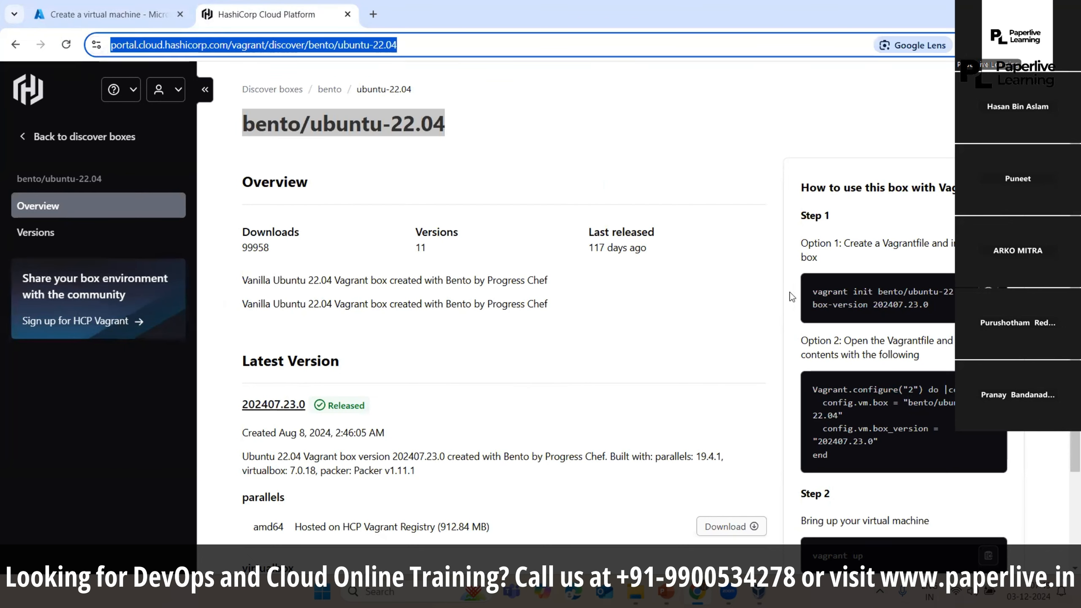
{"action": "left_click_drag", "start_coordinate": [1076, 289], "coordinate": [1075, 383]}
{"action": "left_click_drag", "start_coordinate": [876, 444], "coordinate": [813, 447]}
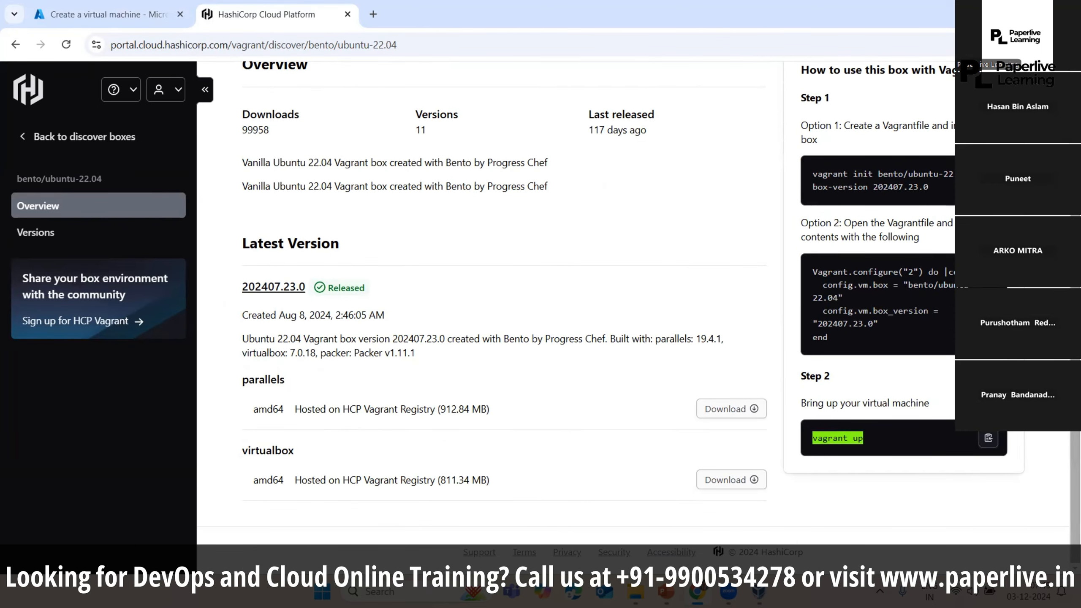
{"action": "scroll", "coordinate": [1076, 490], "scroll_direction": "up", "scroll_amount": 3}
{"action": "left_click_drag", "start_coordinate": [246, 125], "coordinate": [453, 121]}
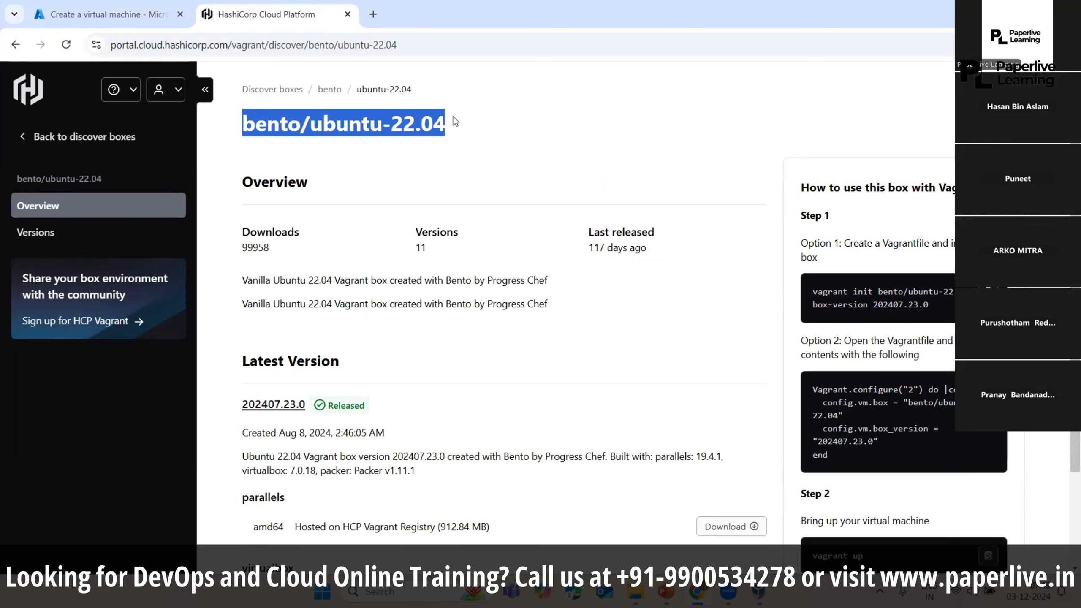
Step: Return to the Azure virtual machine form and review the recently used and marketplace images offered for the machine
{"action": "left_click", "coordinate": [86, 16]}
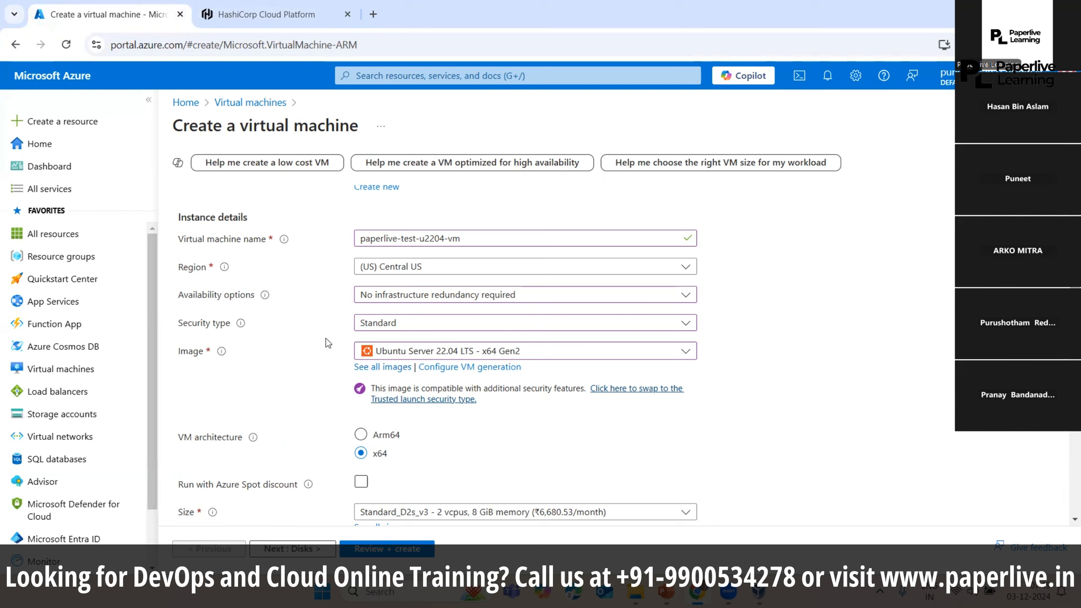
{"action": "left_click", "coordinate": [479, 360]}
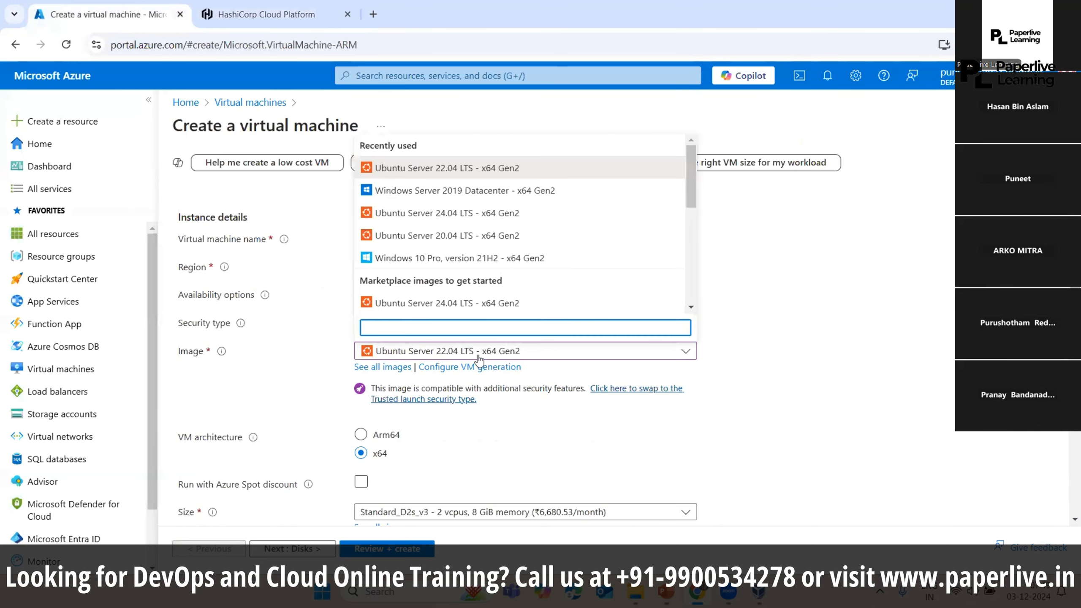
{"action": "scroll", "coordinate": [692, 191], "scroll_direction": "down", "scroll_amount": 1}
{"action": "scroll", "coordinate": [693, 219], "scroll_direction": "down", "scroll_amount": 4}
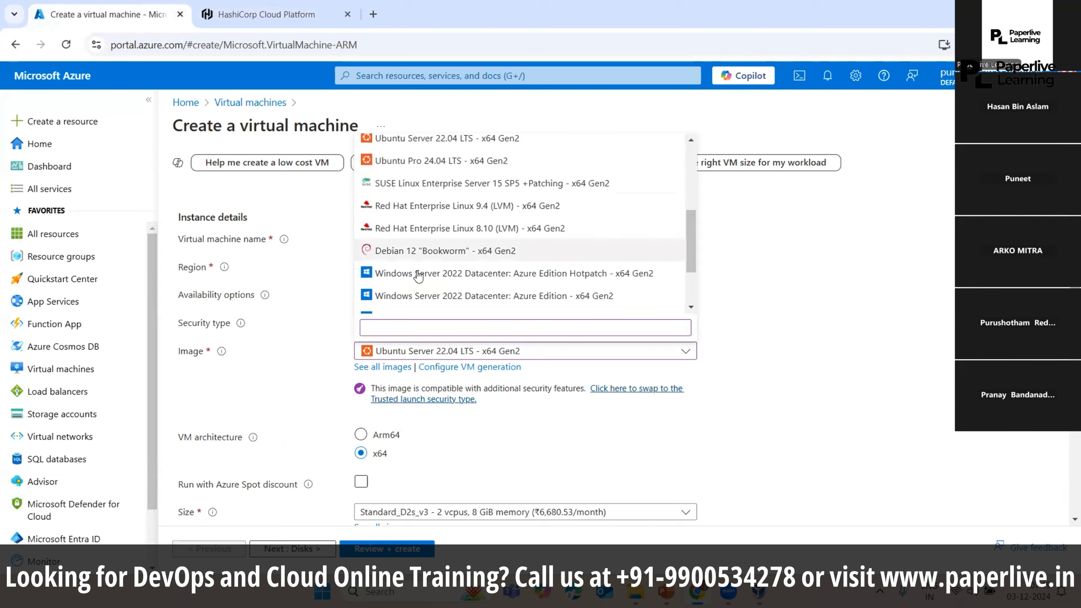
{"action": "left_click_drag", "start_coordinate": [690, 245], "coordinate": [689, 223]}
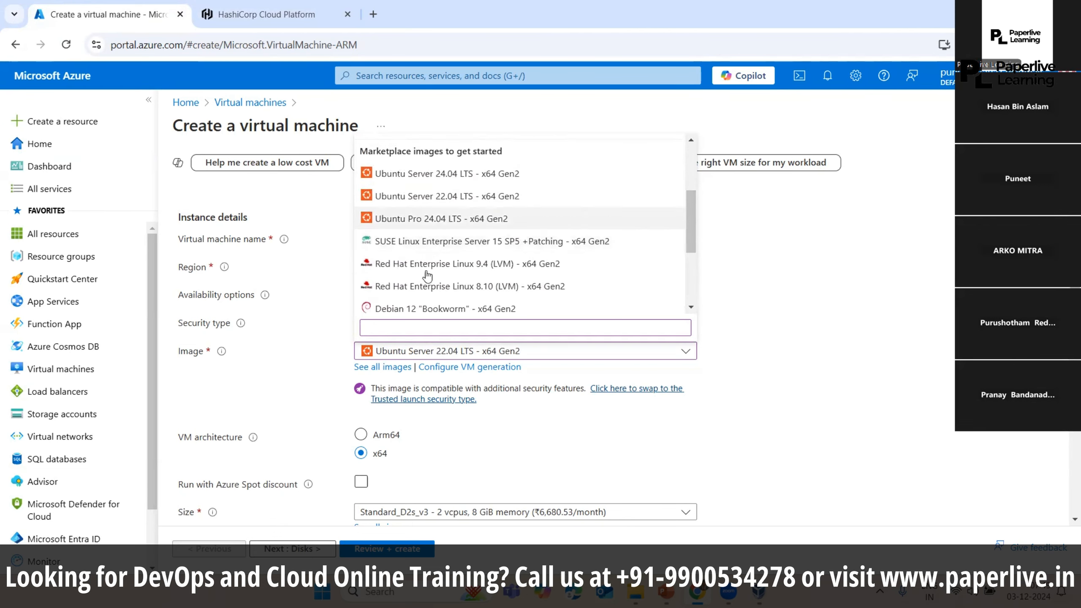
{"action": "left_click_drag", "start_coordinate": [694, 224], "coordinate": [695, 188]}
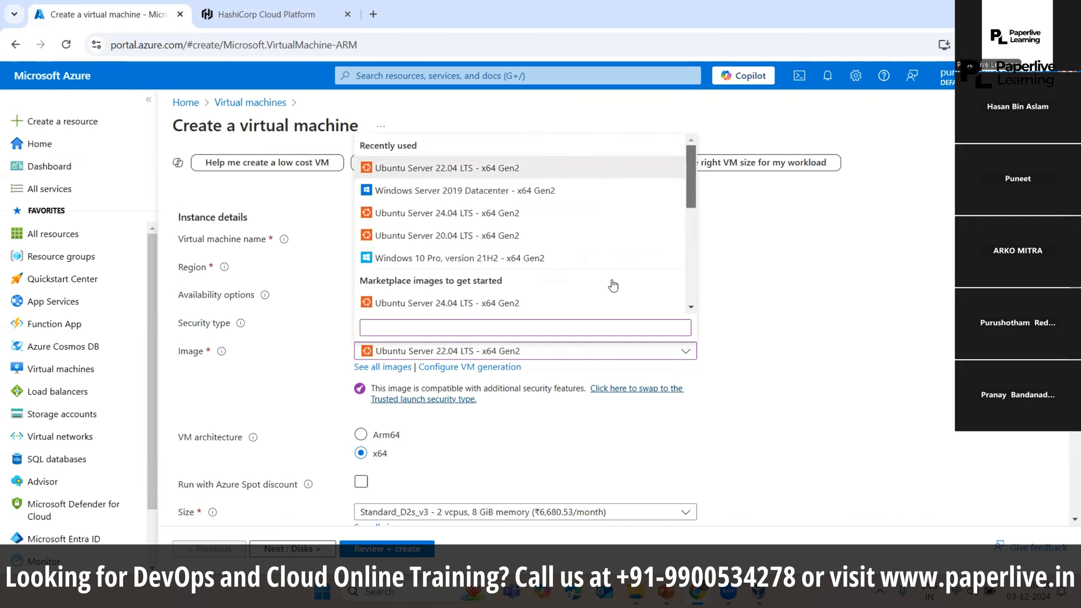
Step: Browse all available images in the Azure Marketplace, and return to the virtual machine form without choosing another one
{"action": "left_click", "coordinate": [387, 368]}
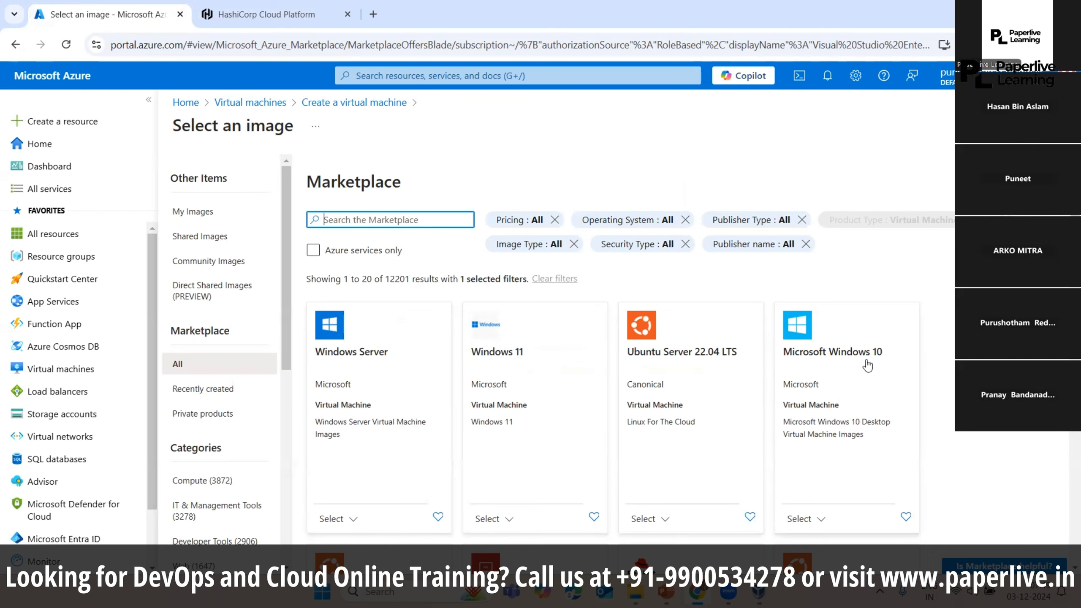
{"action": "scroll", "coordinate": [631, 364], "scroll_direction": "down", "scroll_amount": 6}
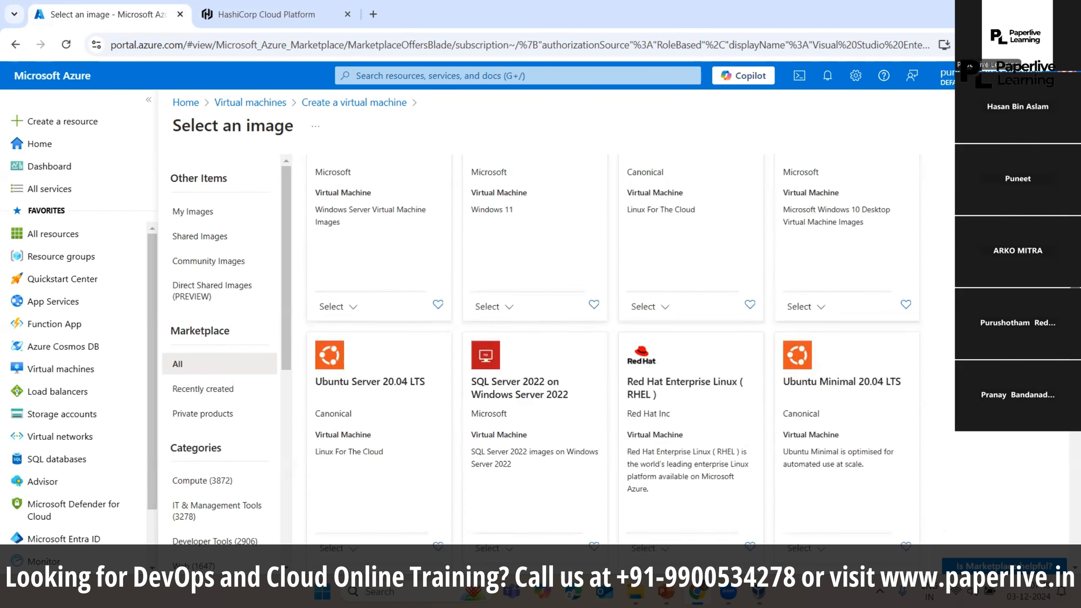
{"action": "scroll", "coordinate": [631, 364], "scroll_direction": "down", "scroll_amount": 1}
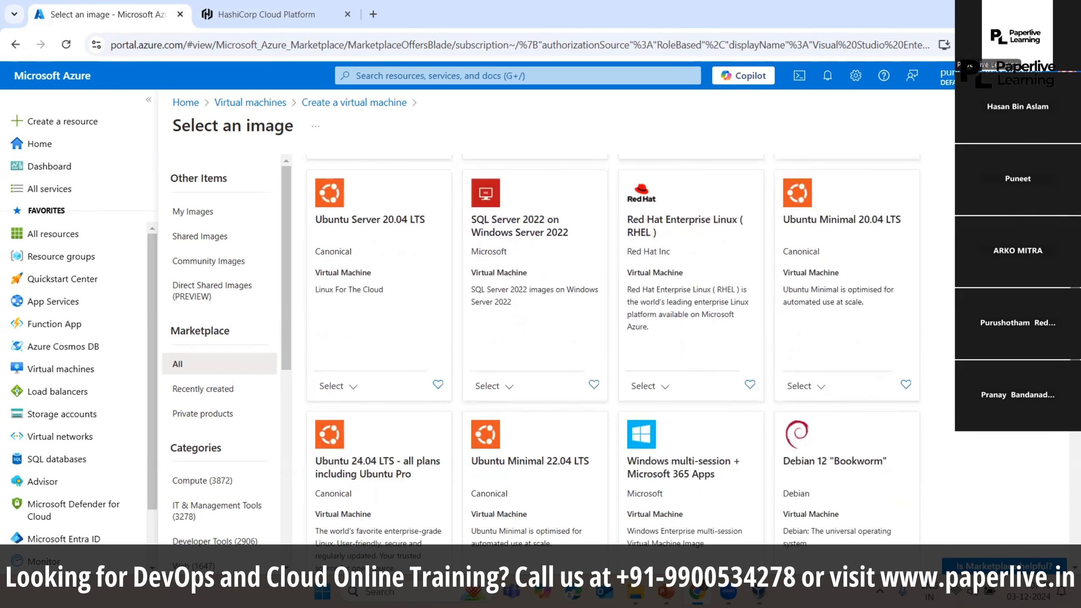
{"action": "scroll", "coordinate": [631, 364], "scroll_direction": "down", "scroll_amount": 8}
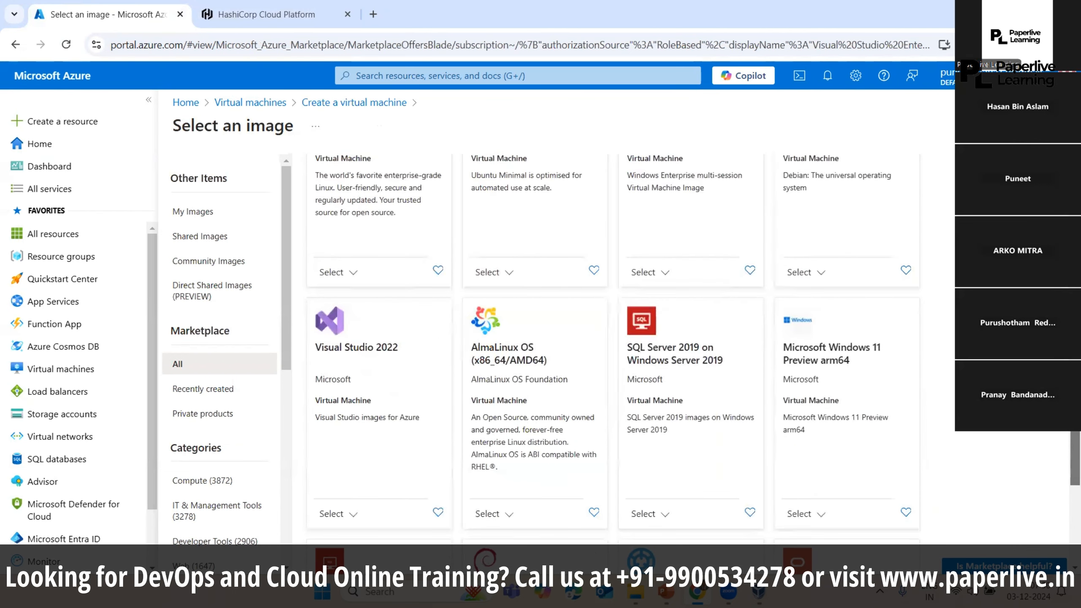
{"action": "scroll", "coordinate": [1067, 436], "scroll_direction": "down", "scroll_amount": 6}
{"action": "scroll", "coordinate": [1065, 535], "scroll_direction": "up", "scroll_amount": 15}
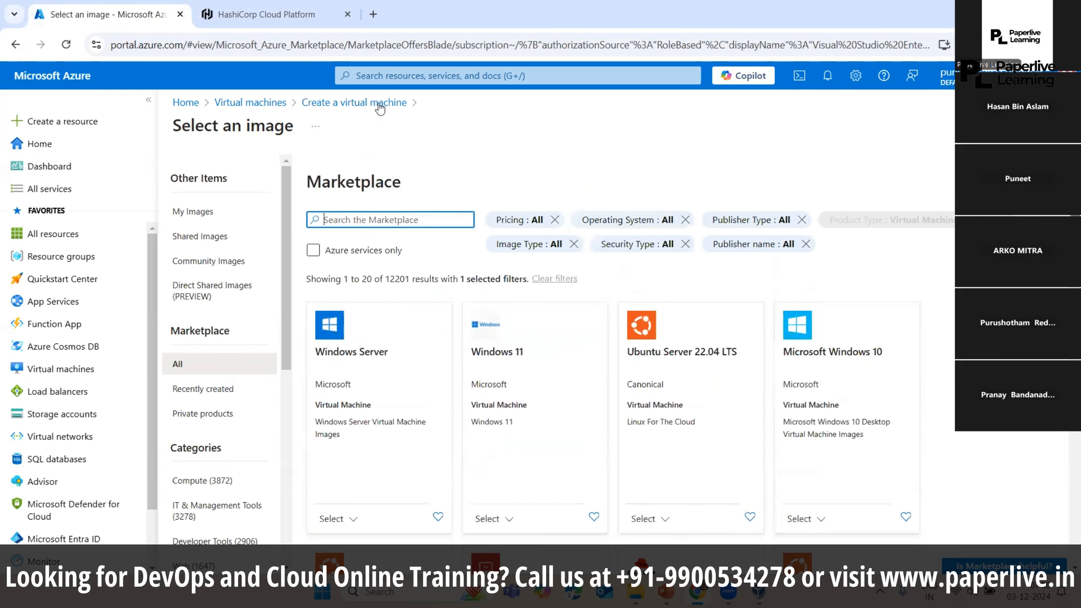
{"action": "left_click_drag", "start_coordinate": [428, 189], "coordinate": [212, 194]}
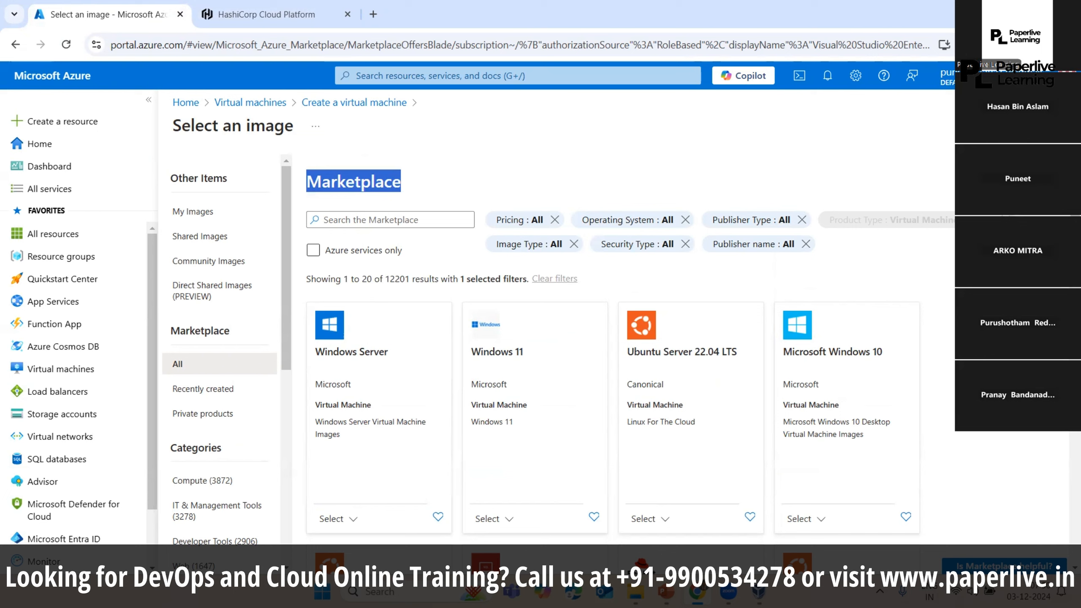
{"action": "left_click", "coordinate": [1066, 126]}
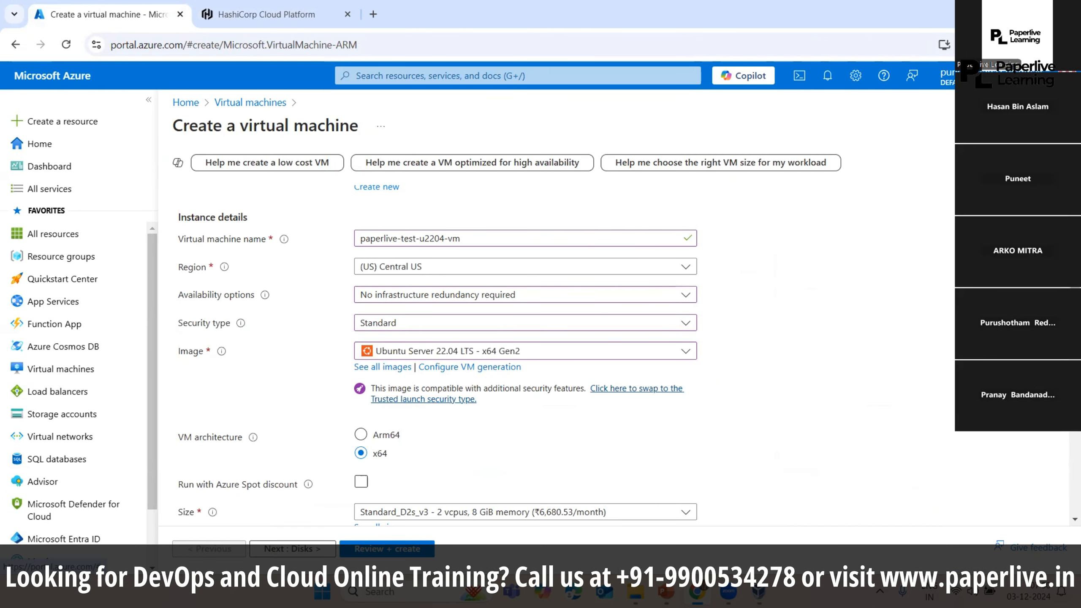
Step: Compare the selectable VM sizes with the Virtual Machine Sizes (Windows and Linux) table in the Az-900 PowerPoint presentation
{"action": "scroll", "coordinate": [438, 355], "scroll_direction": "down", "scroll_amount": 3}
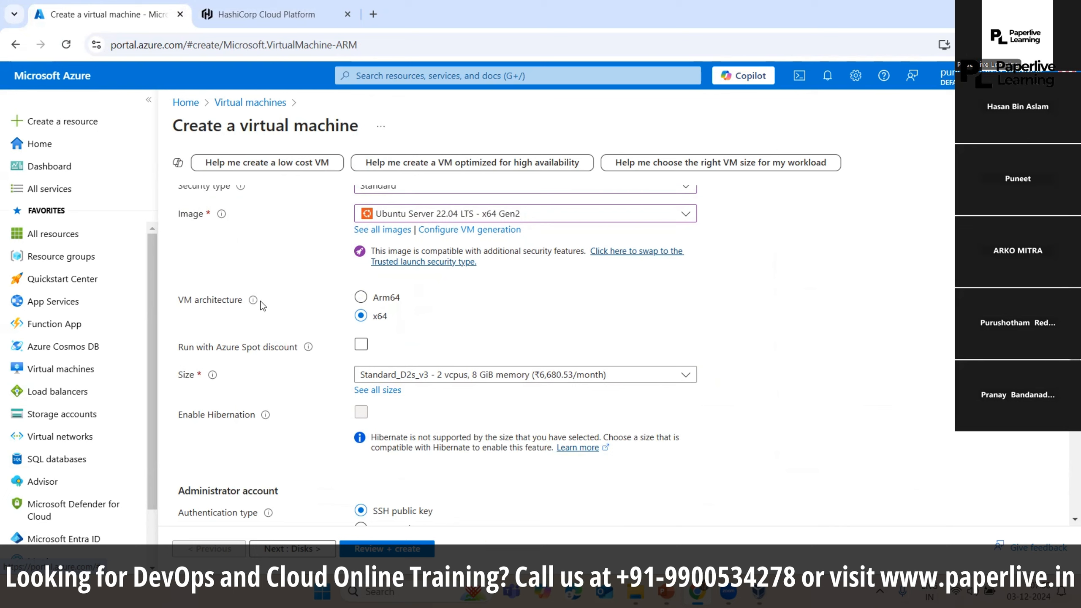
{"action": "mouse_move", "coordinate": [253, 301]}
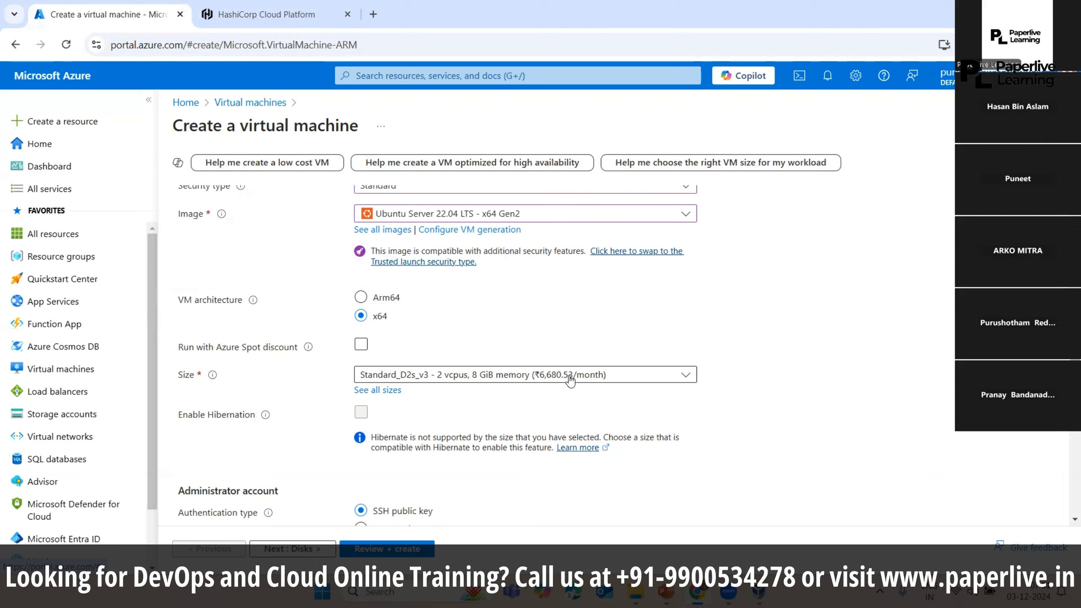
{"action": "left_click", "coordinate": [605, 378]}
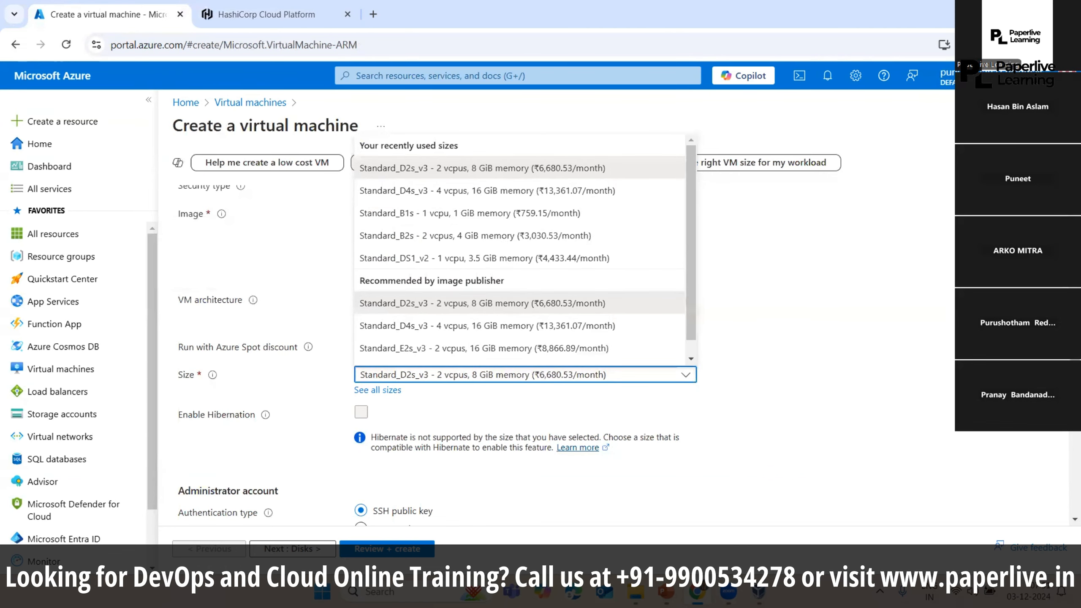
{"action": "key", "text": "alt+Tab"}
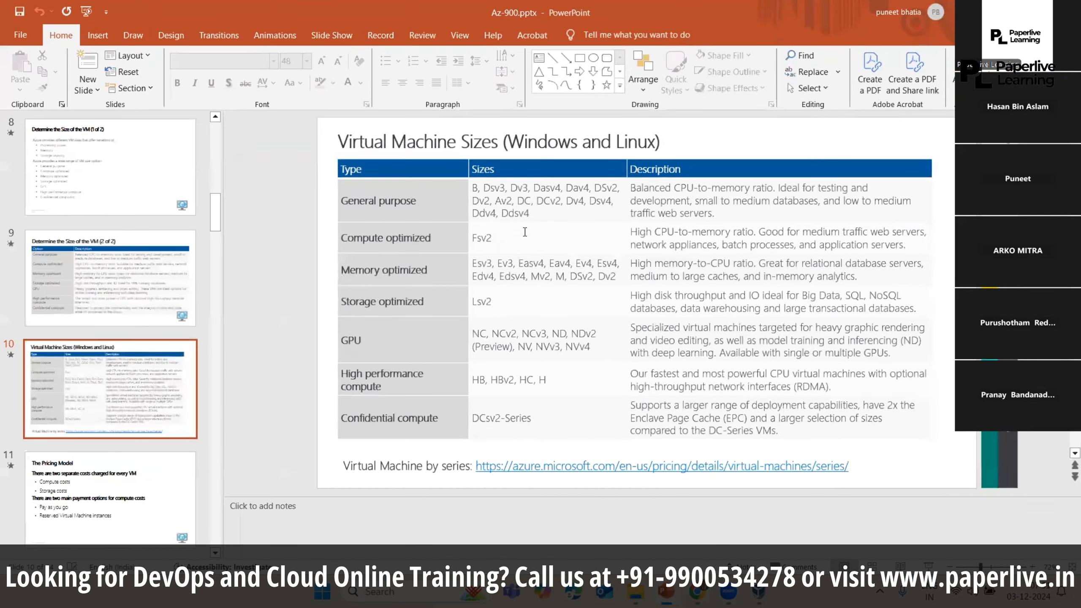
{"action": "left_click", "coordinate": [475, 188]}
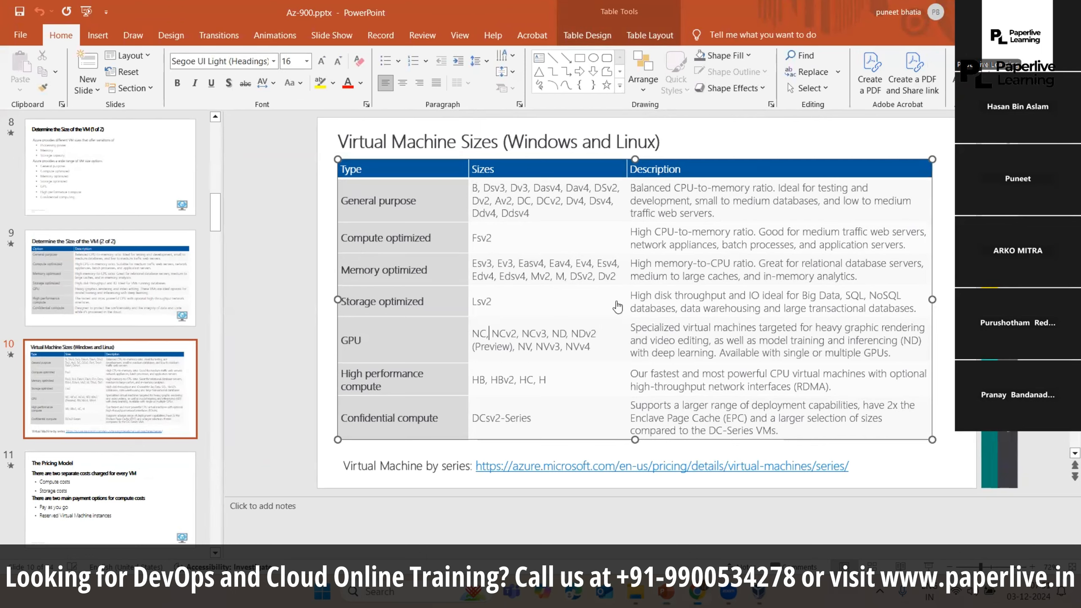
{"action": "key", "text": "alt+Tab"}
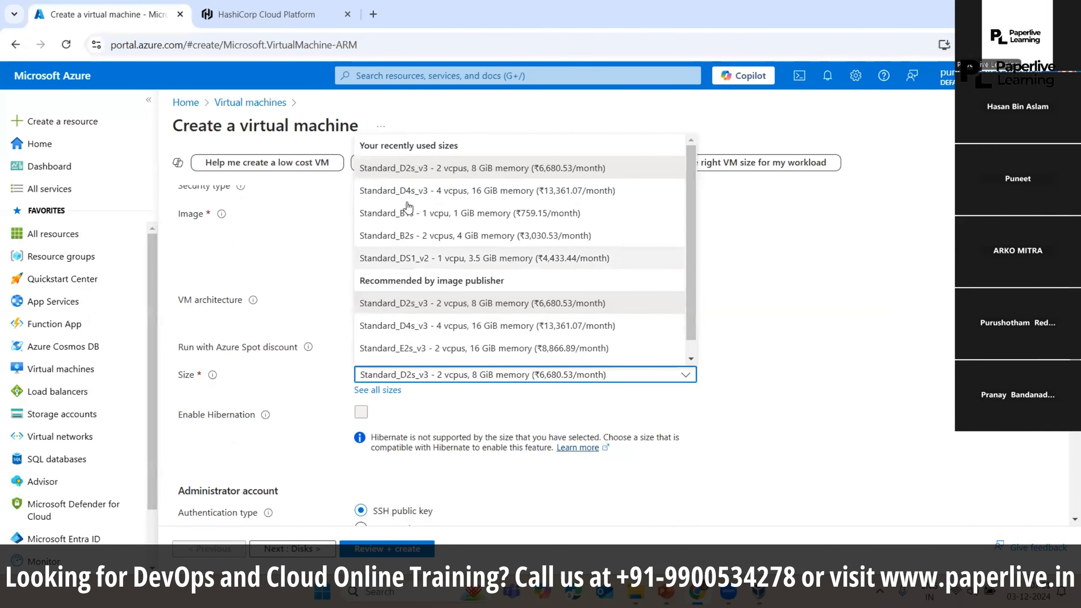
Step: Show all VM sizes and examine the size series descriptions, highlighting the high-memory purpose of E-Series v5
{"action": "left_click", "coordinate": [377, 390]}
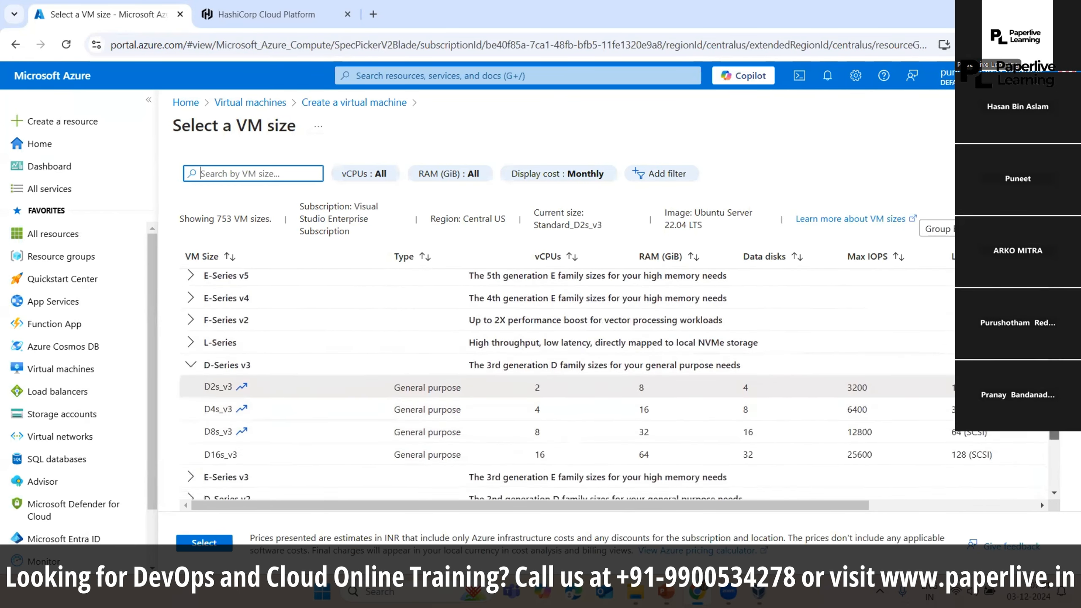
{"action": "scroll", "coordinate": [517, 402], "scroll_direction": "up", "scroll_amount": 3}
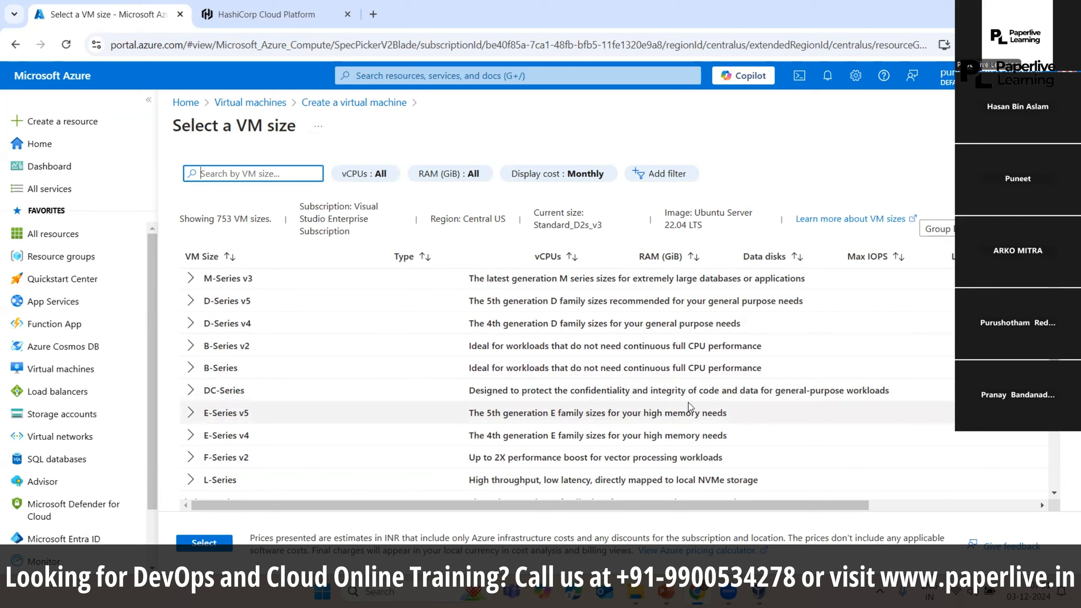
{"action": "left_click_drag", "start_coordinate": [747, 410], "coordinate": [719, 412]}
{"action": "left_click_drag", "start_coordinate": [649, 415], "coordinate": [587, 418]}
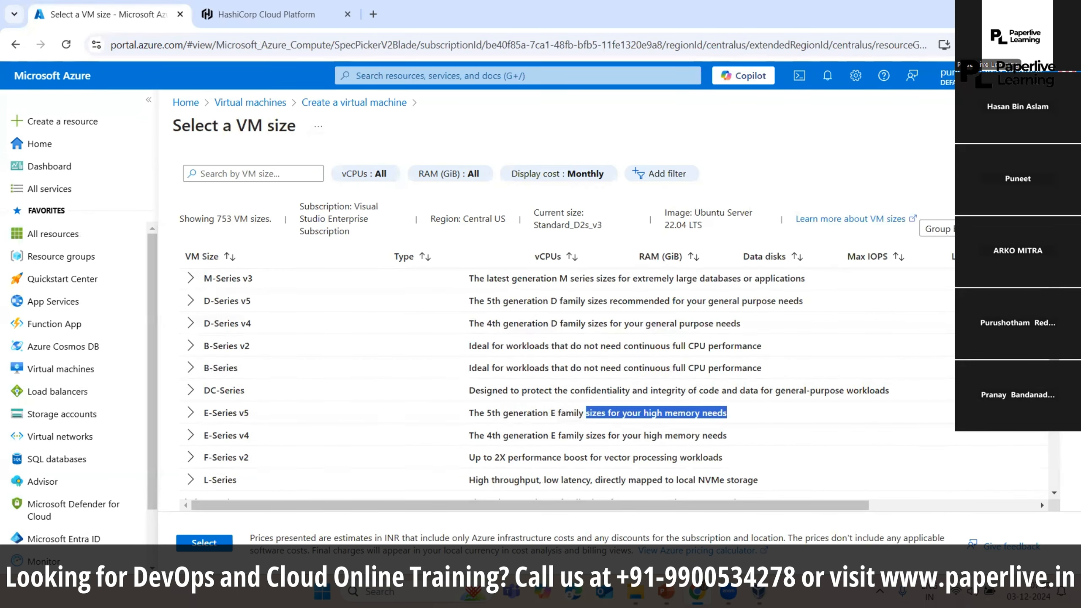
Step: Switch to the Az-900 PowerPoint presentation, highlight the Memory optimized type and its sizes in the table, and return to the Azure portal
{"action": "left_click", "coordinate": [667, 593]}
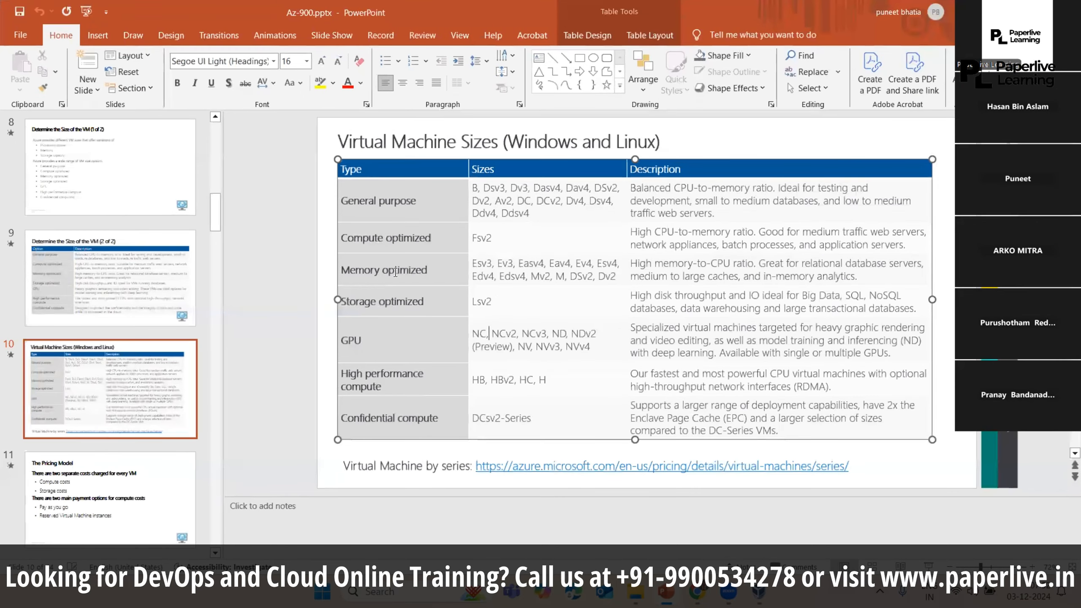
{"action": "left_click_drag", "start_coordinate": [396, 272], "coordinate": [532, 271]}
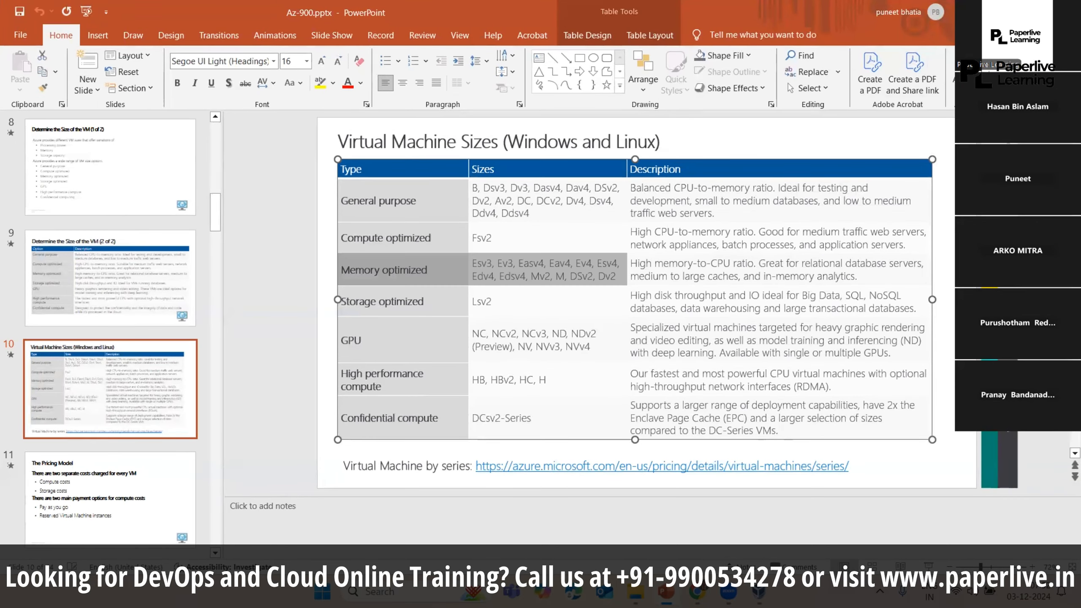
{"action": "left_click", "coordinate": [1001, 12]}
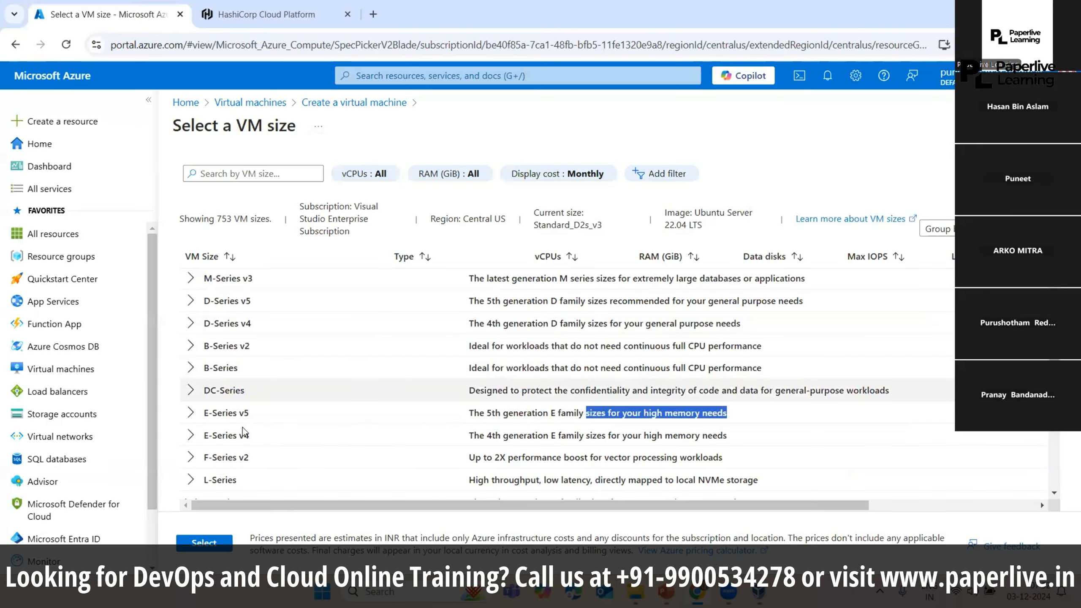
Step: Examine the remaining size series, highlighting the descriptions of L-Series and D-Series v3
{"action": "left_click", "coordinate": [705, 413]}
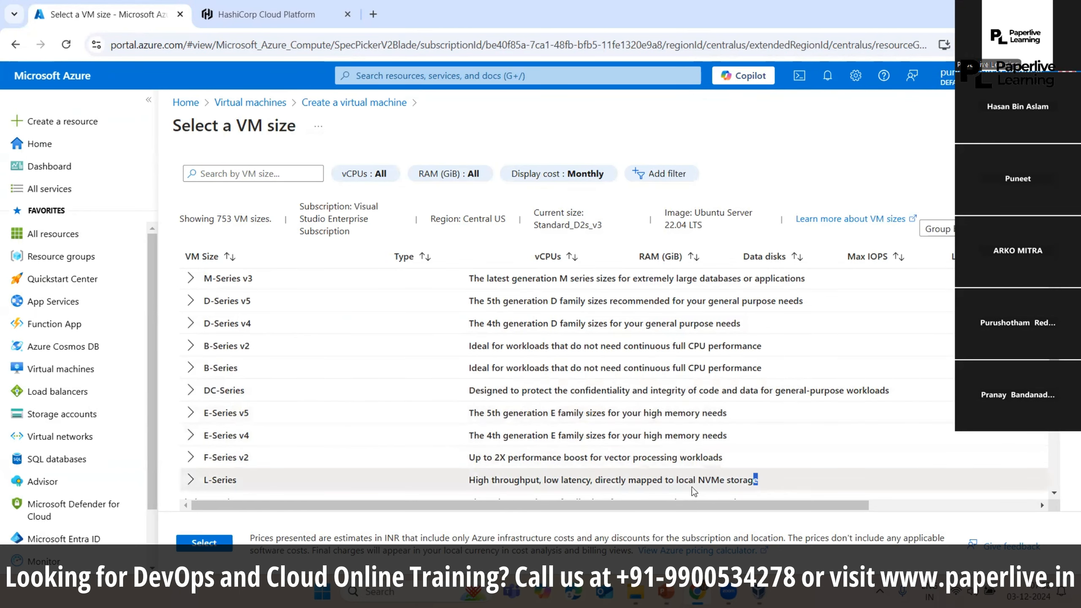
{"action": "scroll", "coordinate": [692, 487], "scroll_direction": "down", "scroll_amount": 1}
{"action": "left_click_drag", "start_coordinate": [759, 444], "coordinate": [500, 443]}
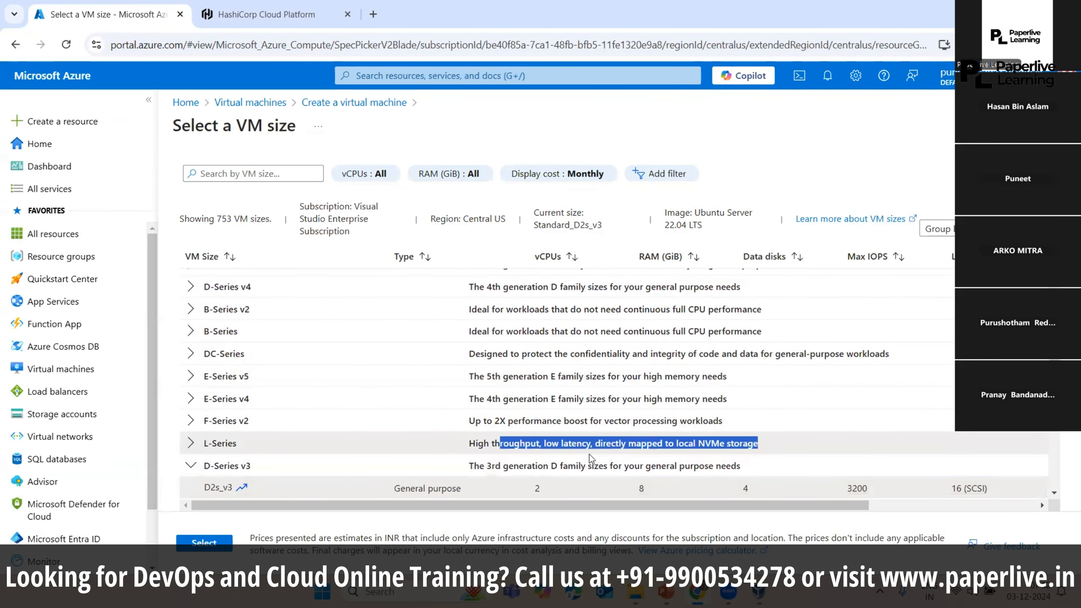
{"action": "left_click_drag", "start_coordinate": [746, 466], "coordinate": [467, 467]}
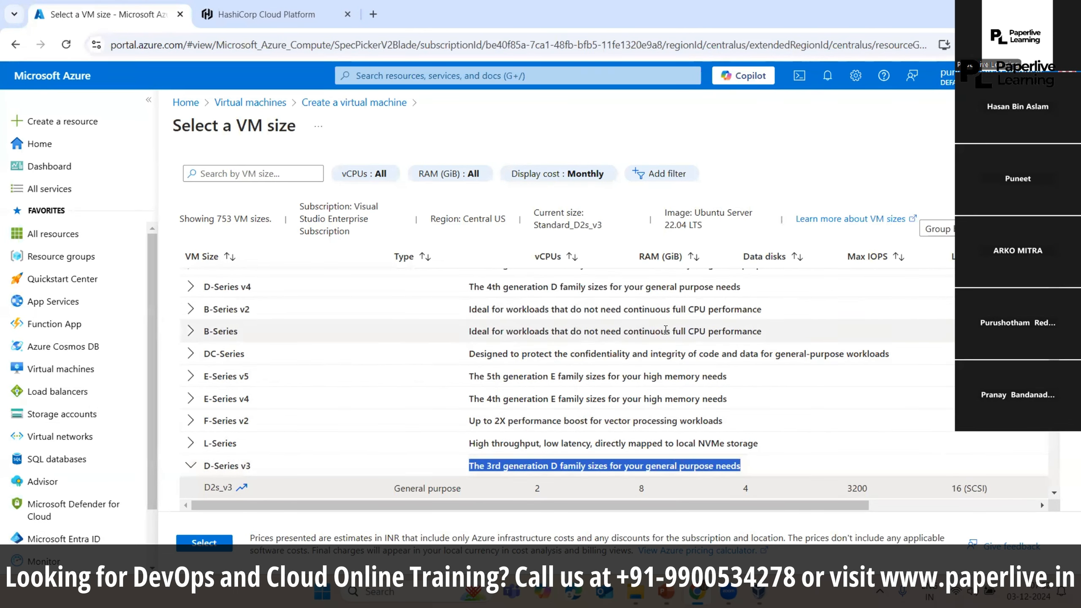
Step: Choose the general-purpose D16s_v3 size from D-Series v3 and apply it to the virtual machine
{"action": "scroll", "coordinate": [1066, 441], "scroll_direction": "down", "scroll_amount": 5}
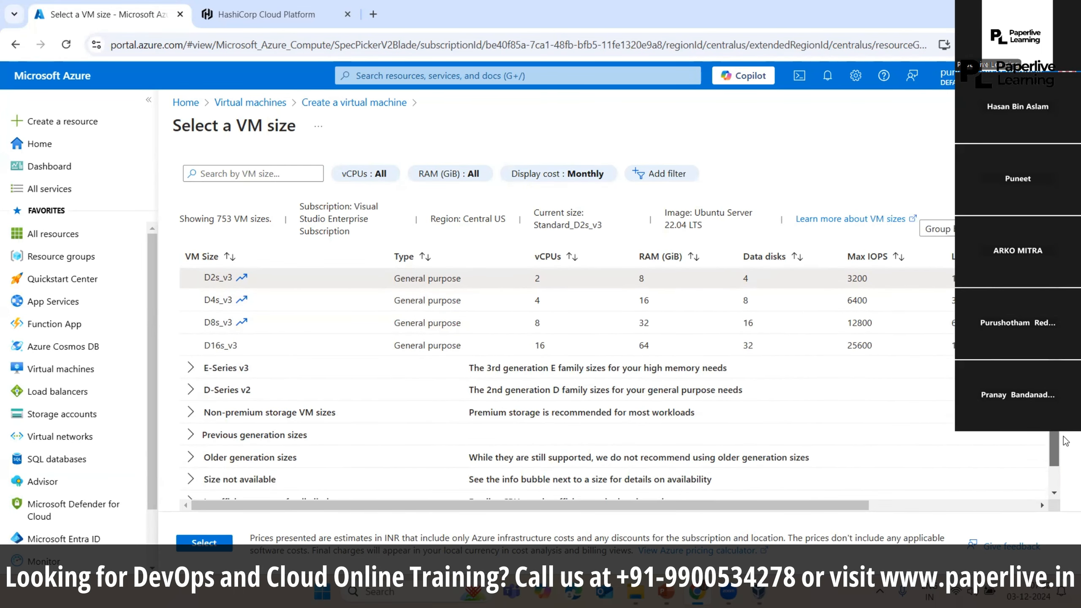
{"action": "scroll", "coordinate": [1065, 441], "scroll_direction": "down", "scroll_amount": 1}
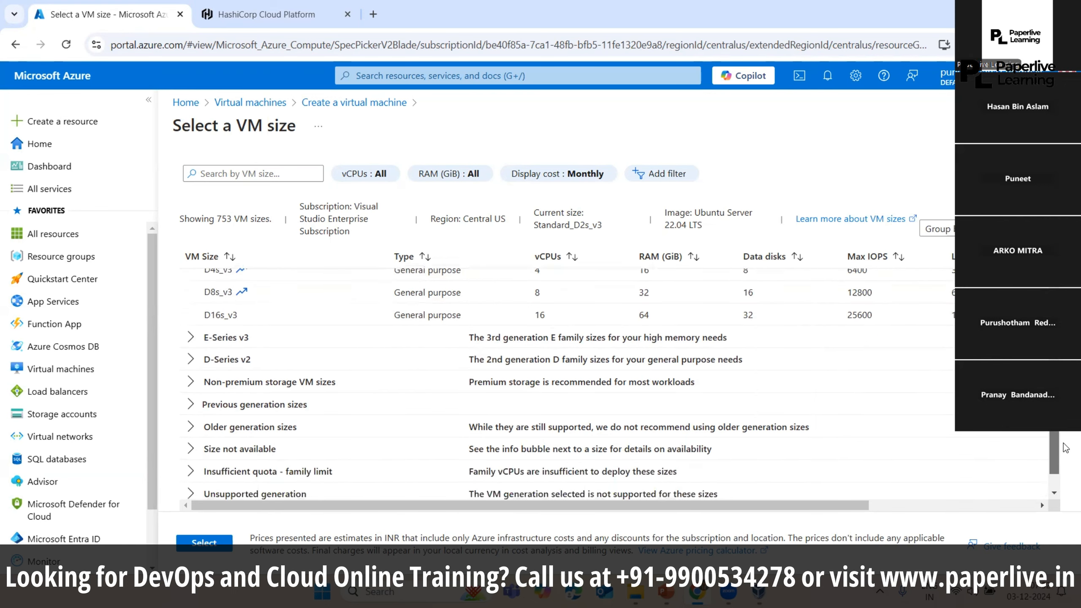
{"action": "scroll", "coordinate": [1066, 441], "scroll_direction": "up", "scroll_amount": 1}
{"action": "left_click_drag", "start_coordinate": [996, 348], "coordinate": [188, 353]}
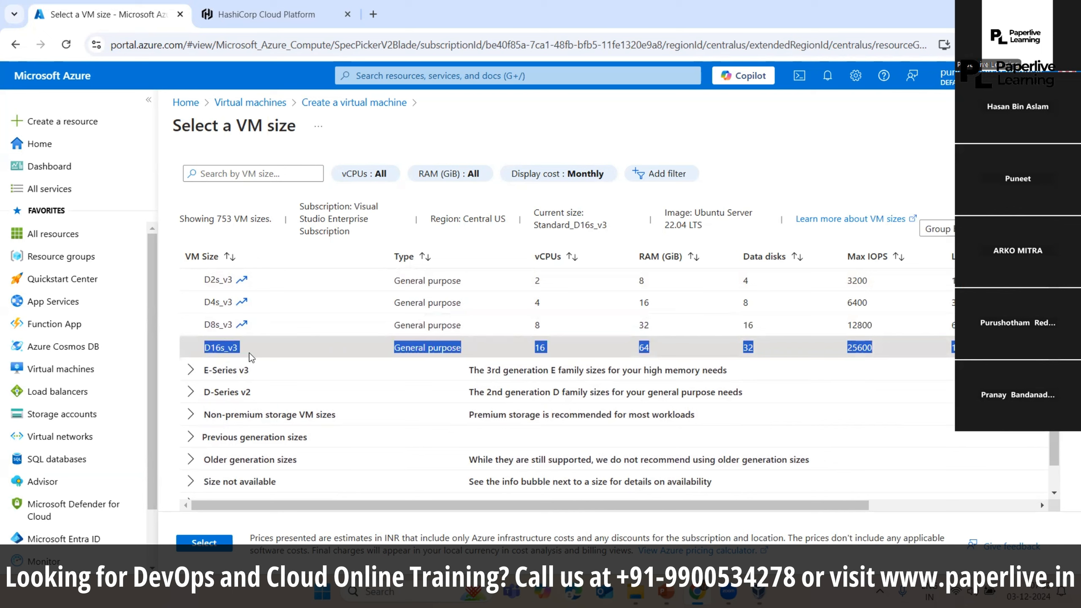
{"action": "left_click", "coordinate": [567, 350]}
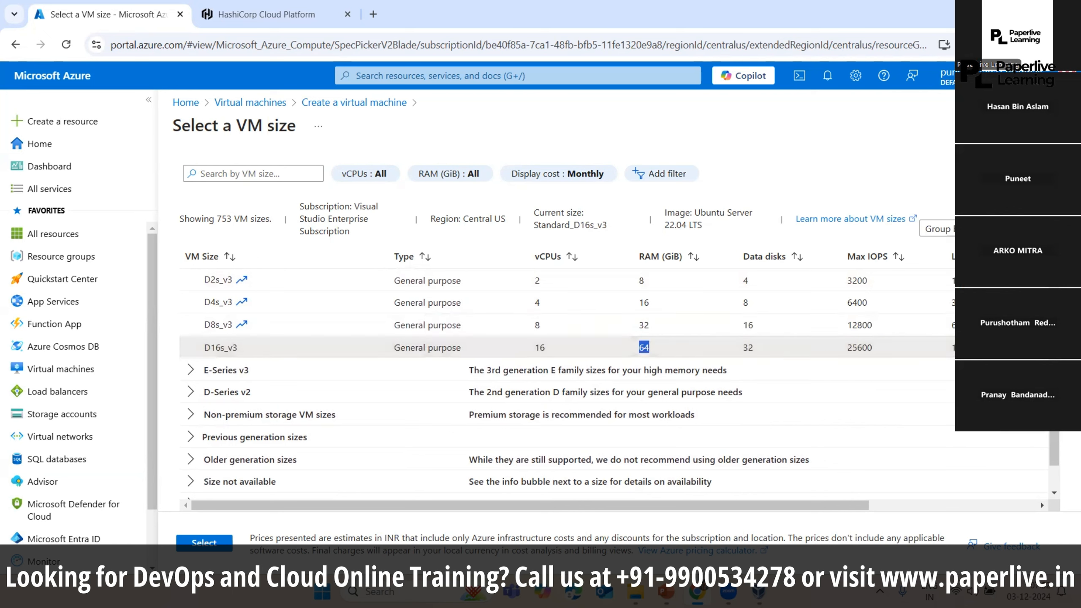
{"action": "left_click", "coordinate": [951, 352]}
{"action": "mouse_move", "coordinate": [1050, 436]}
{"action": "left_mouse_down"}
{"action": "mouse_move", "coordinate": [1054, 460]}
{"action": "mouse_move", "coordinate": [1058, 444]}
{"action": "left_mouse_up"}
{"action": "left_click", "coordinate": [205, 543]}
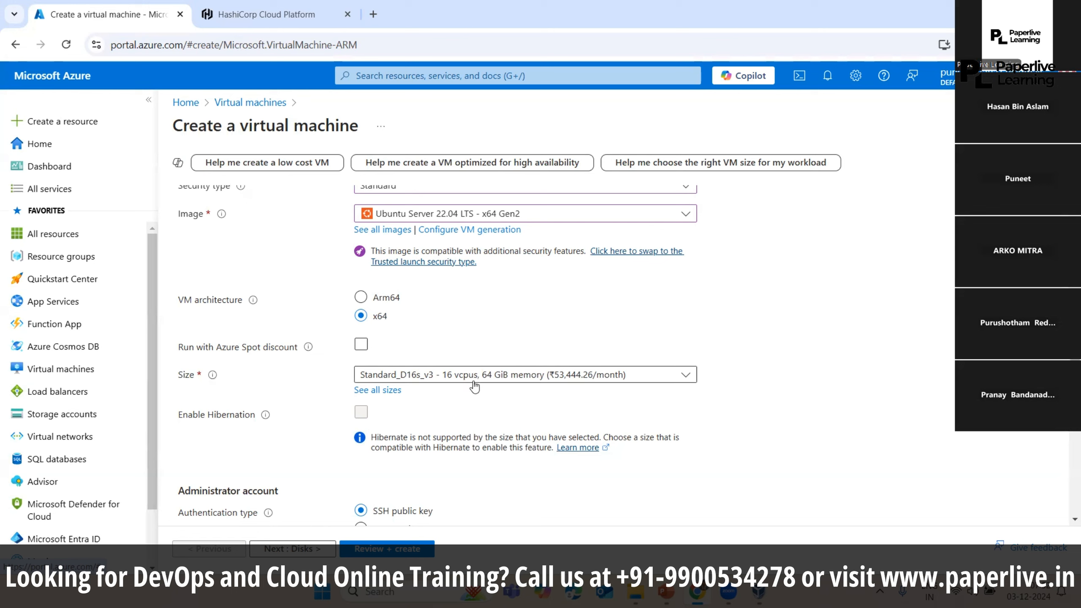
Step: Review the recently used and recommended sizes, and set the virtual machine size to B1s from the full size list
{"action": "left_click", "coordinate": [534, 381]}
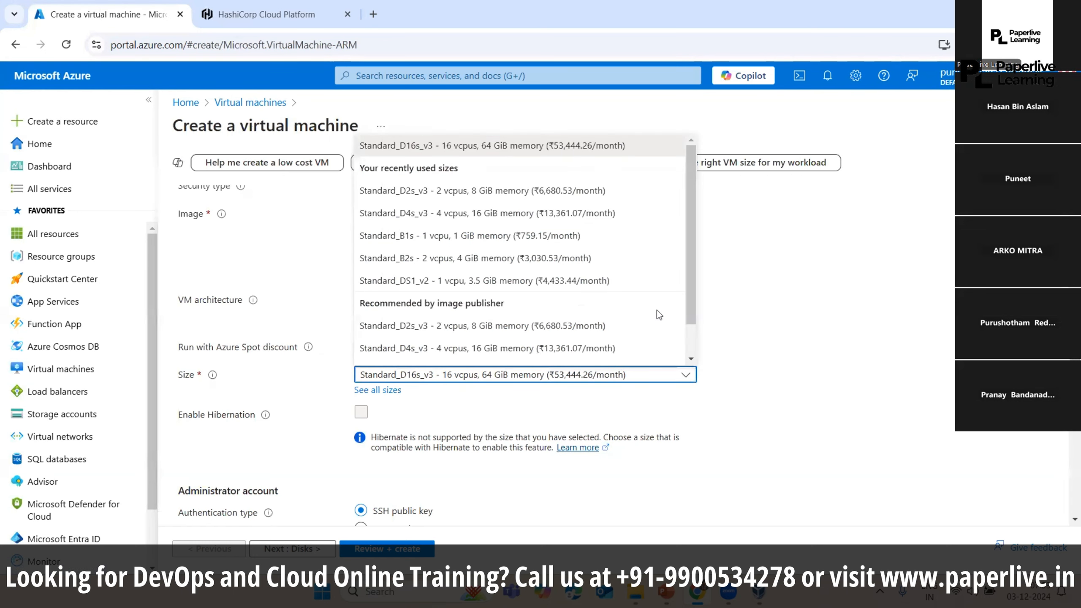
{"action": "left_click_drag", "start_coordinate": [690, 306], "coordinate": [688, 194]}
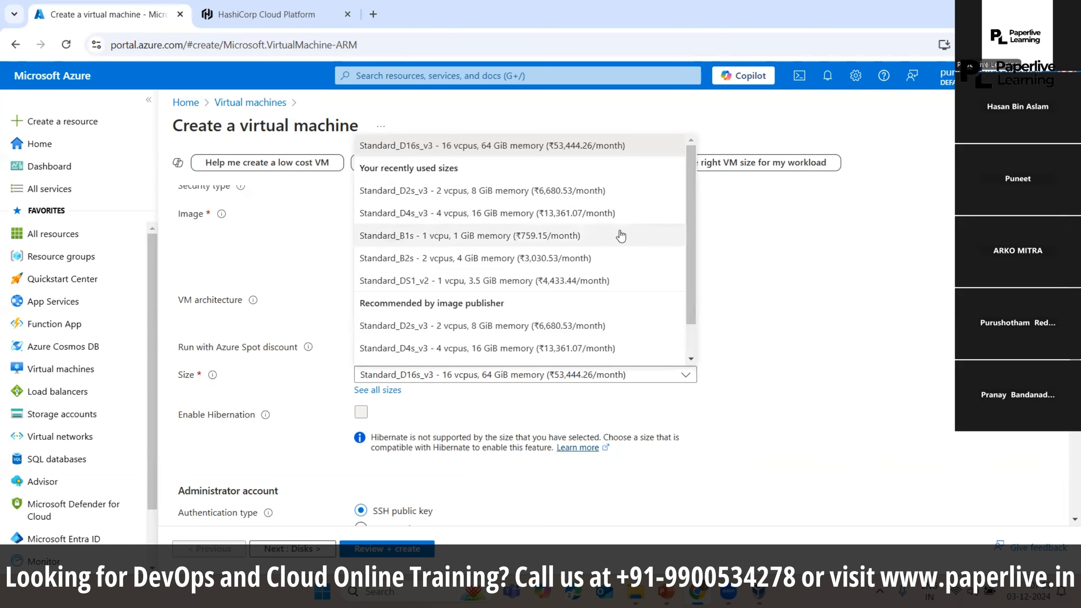
{"action": "left_click", "coordinate": [380, 391]}
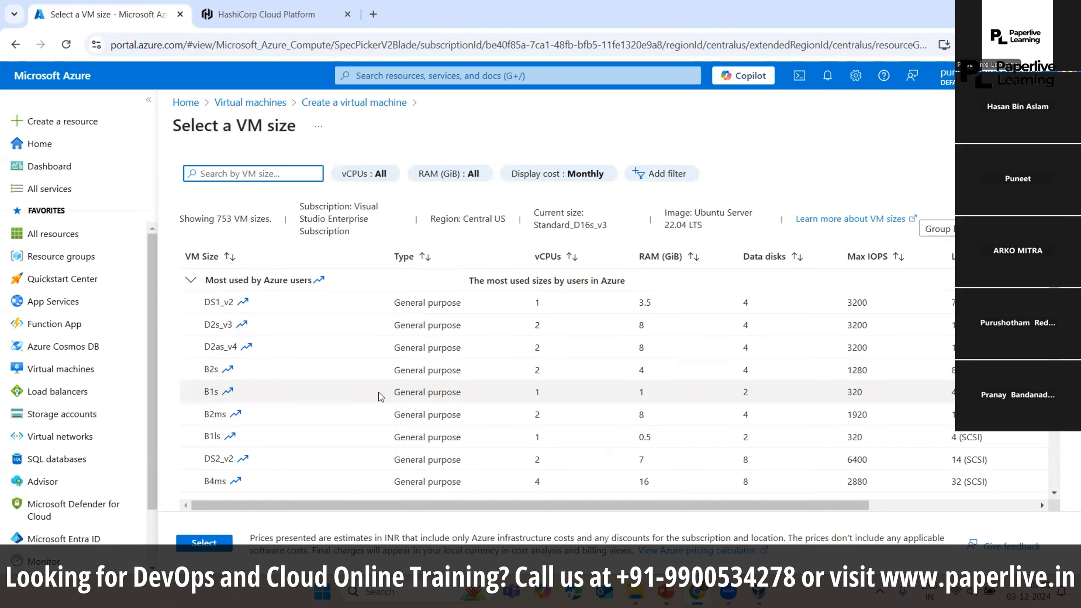
{"action": "left_click", "coordinate": [211, 392]}
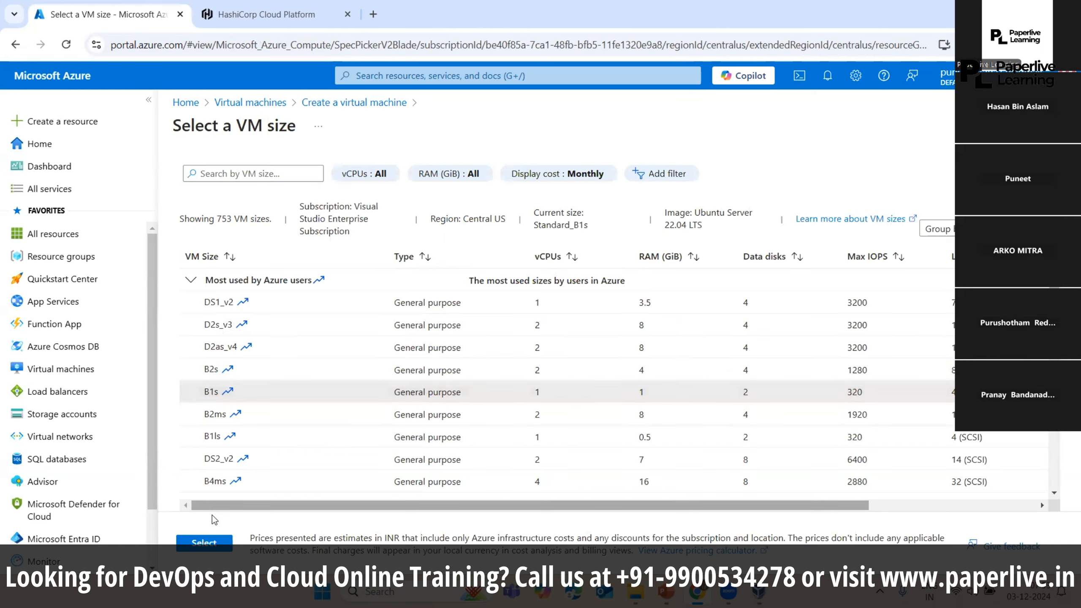
{"action": "left_click", "coordinate": [206, 543]}
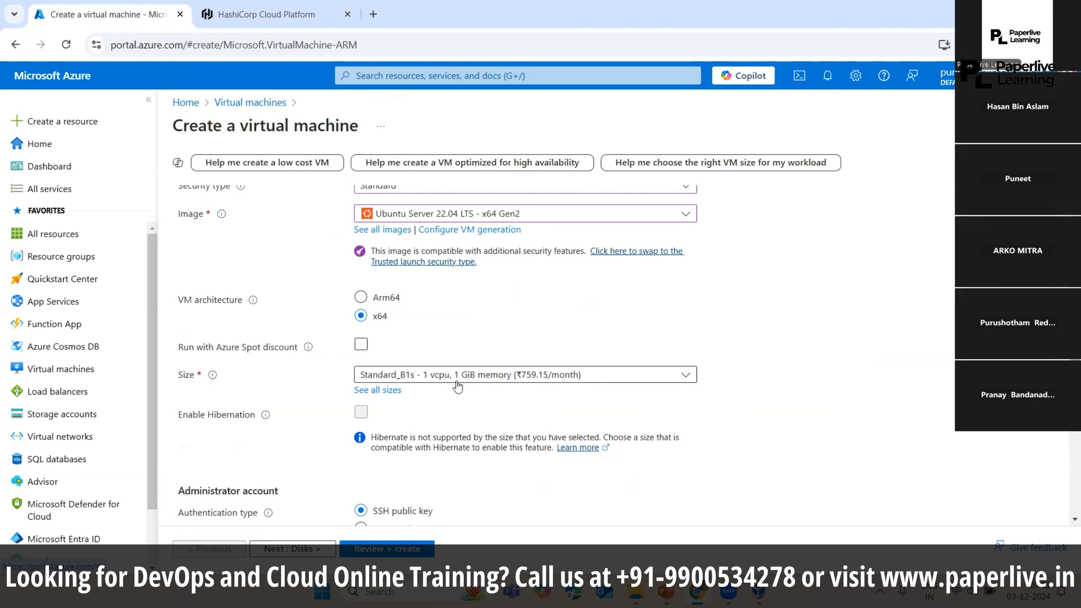
Step: Reopen the full VM size list and examine the B-Series sizes and the other available series and unsupported size groups
{"action": "left_click", "coordinate": [383, 389]}
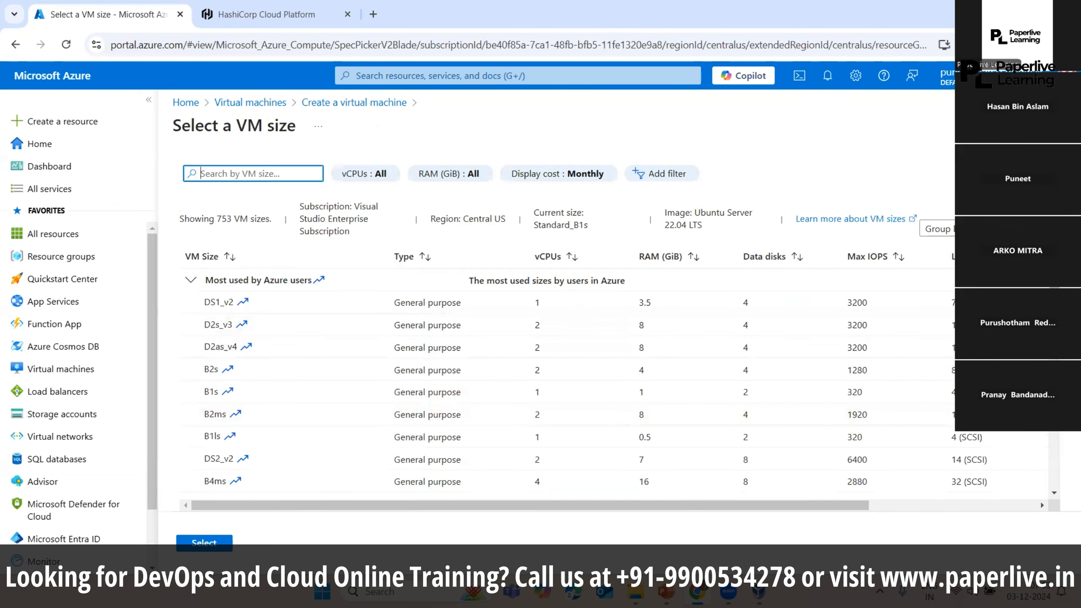
{"action": "scroll", "coordinate": [613, 383], "scroll_direction": "down", "scroll_amount": 5}
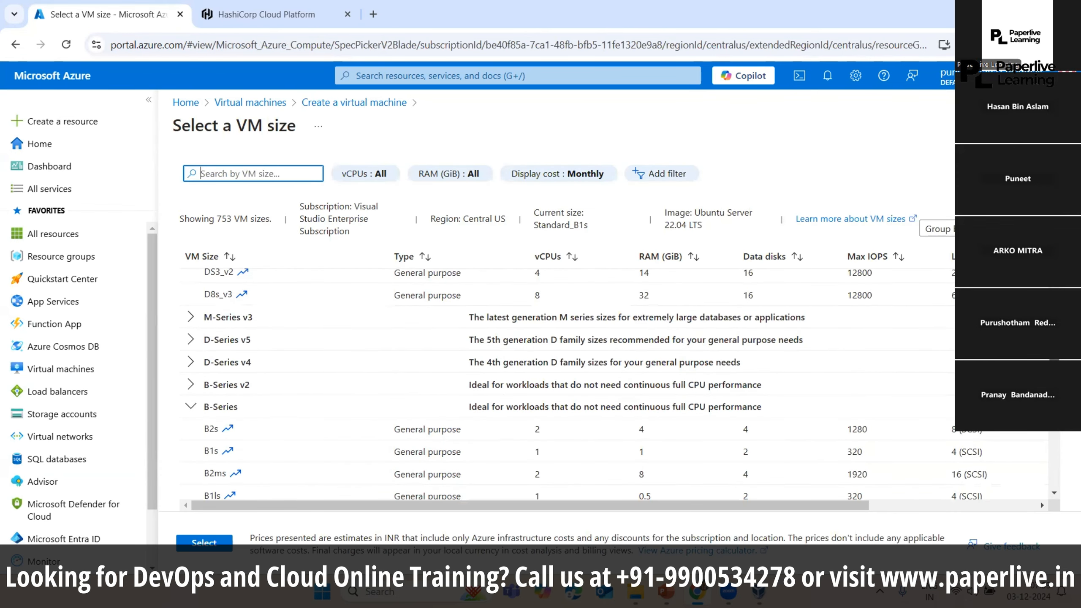
{"action": "scroll", "coordinate": [613, 383], "scroll_direction": "down", "scroll_amount": 1}
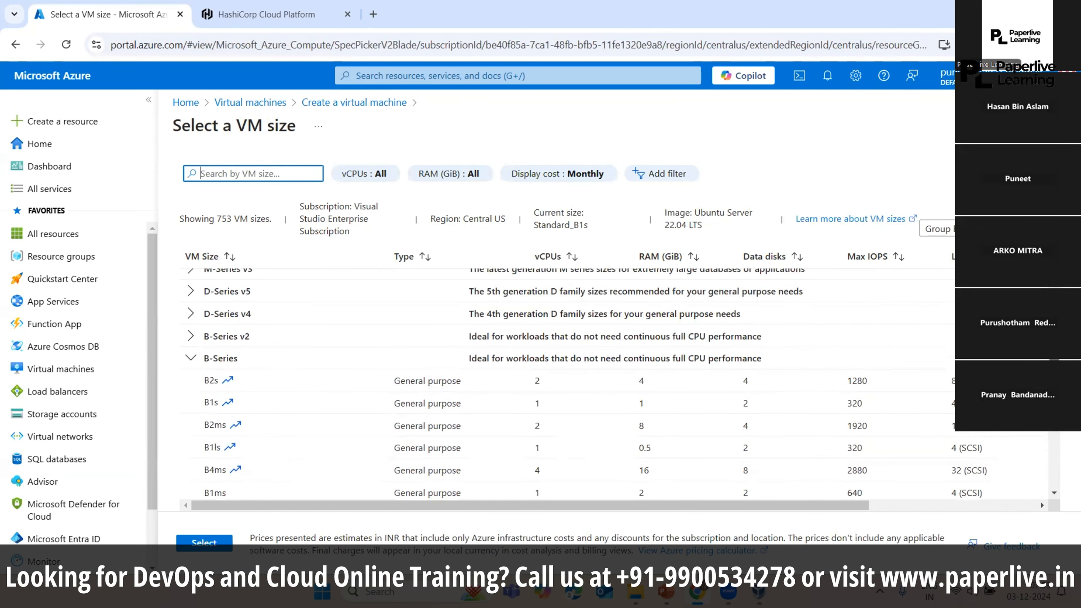
{"action": "scroll", "coordinate": [613, 384], "scroll_direction": "down", "scroll_amount": 3}
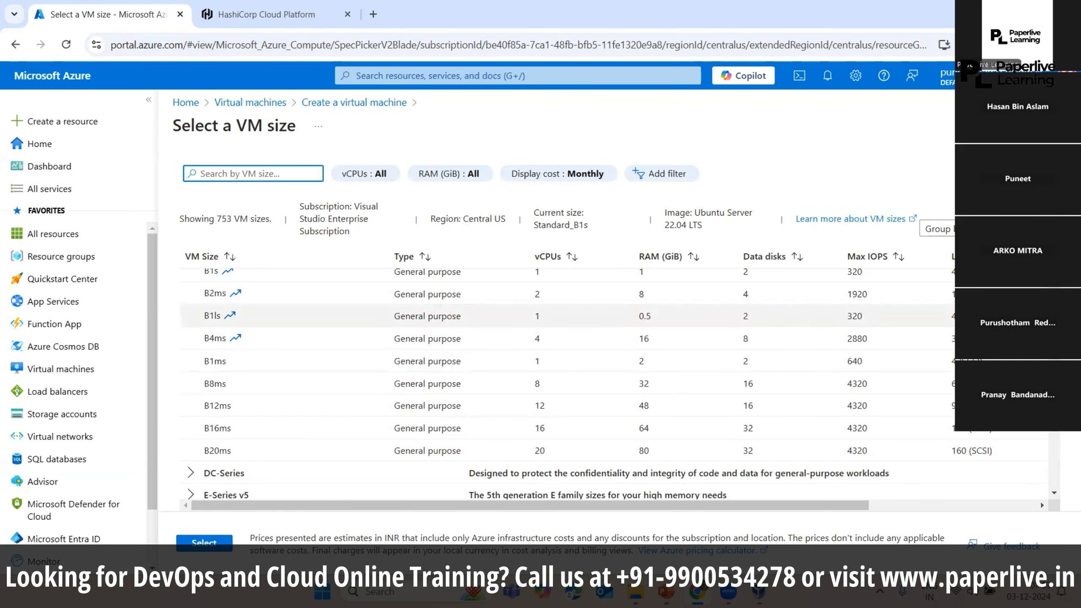
{"action": "scroll", "coordinate": [645, 336], "scroll_direction": "up", "scroll_amount": 5}
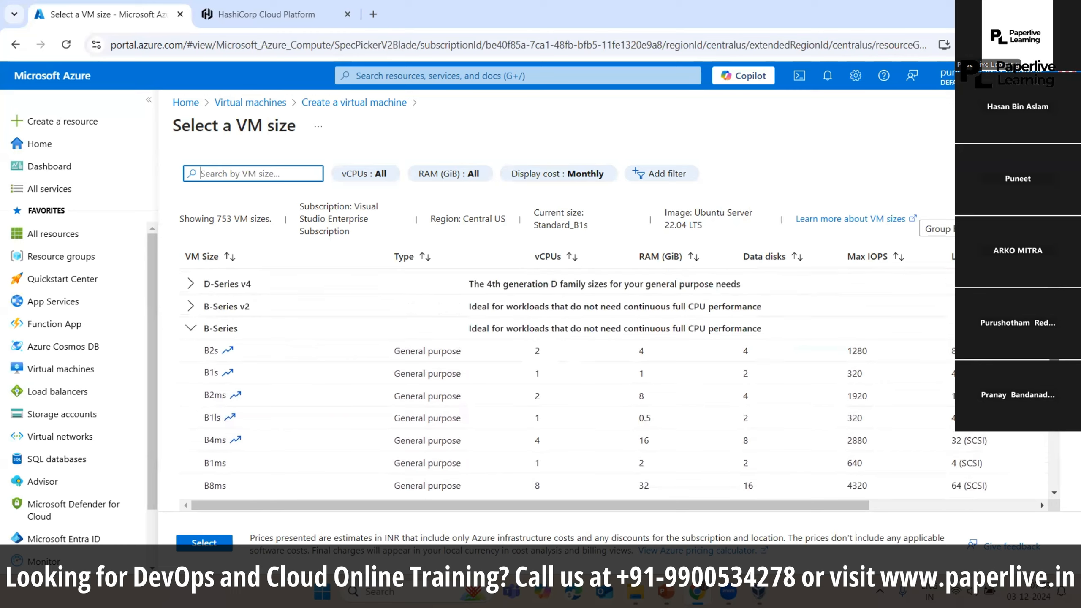
{"action": "scroll", "coordinate": [1063, 475], "scroll_direction": "down", "scroll_amount": 10}
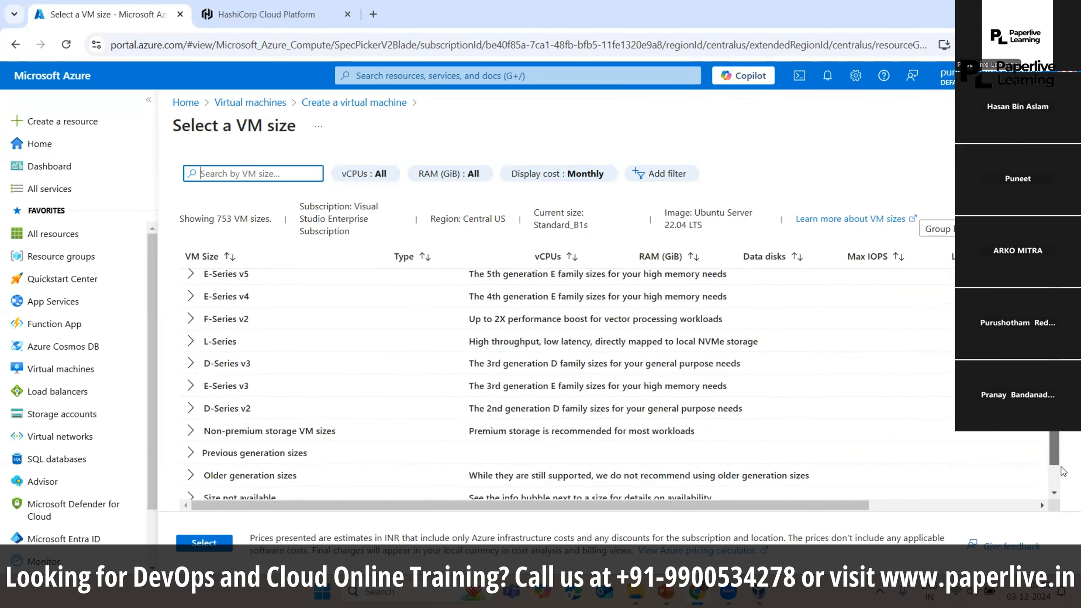
{"action": "scroll", "coordinate": [1063, 475], "scroll_direction": "down", "scroll_amount": 2}
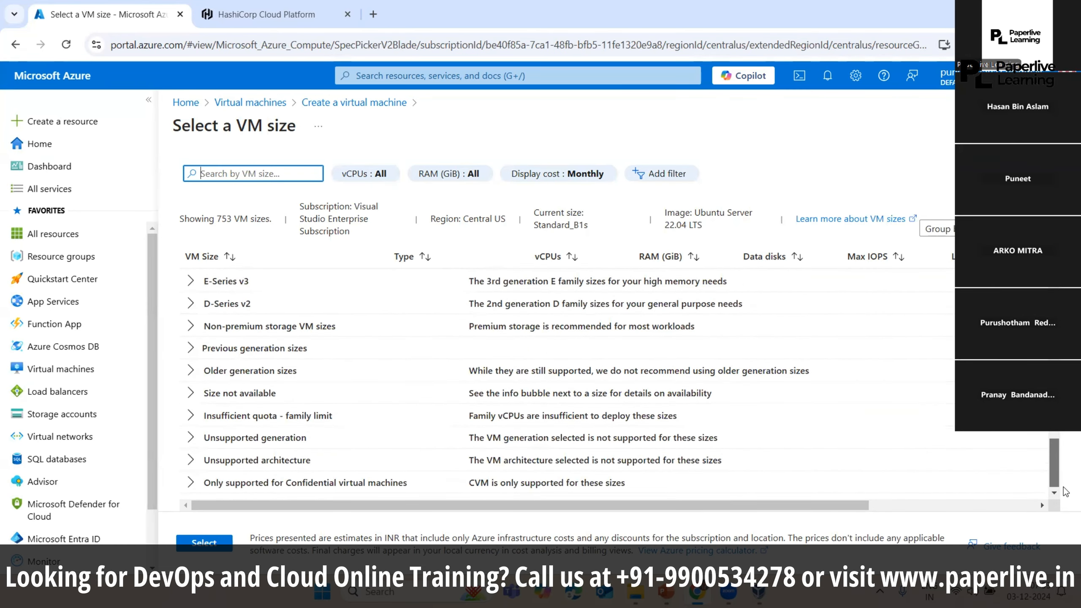
{"action": "scroll", "coordinate": [1066, 496], "scroll_direction": "up", "scroll_amount": 3}
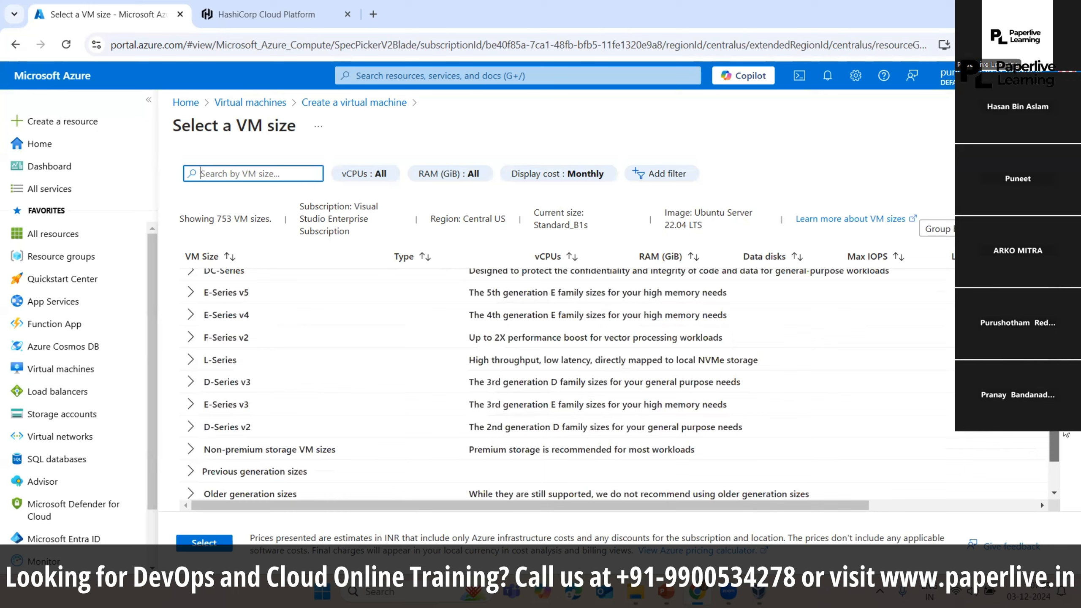
{"action": "scroll", "coordinate": [1066, 435], "scroll_direction": "up", "scroll_amount": 3}
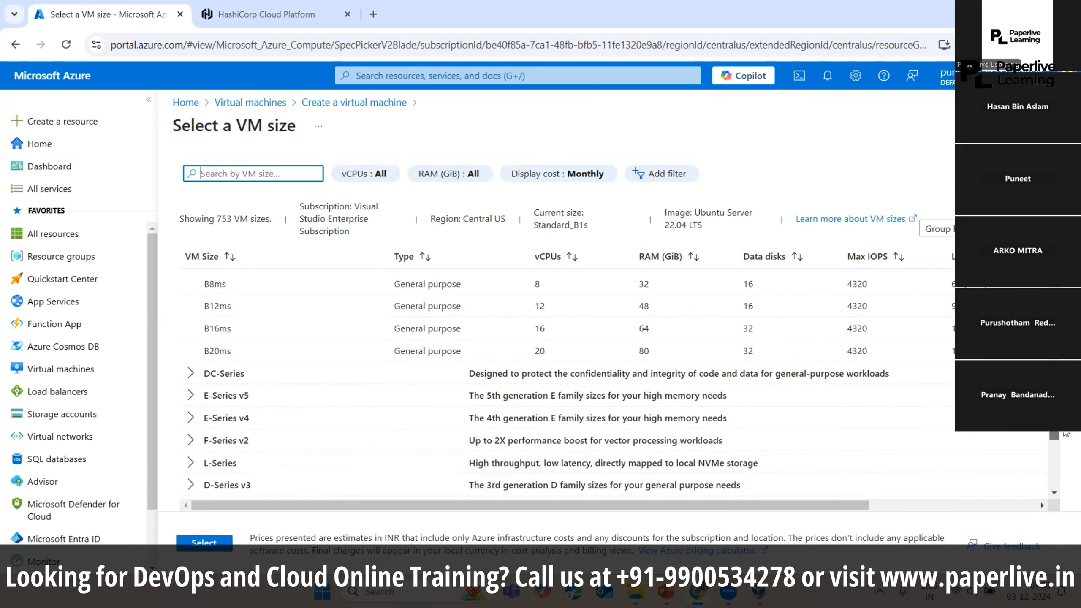
{"action": "scroll", "coordinate": [1066, 435], "scroll_direction": "up", "scroll_amount": 8}
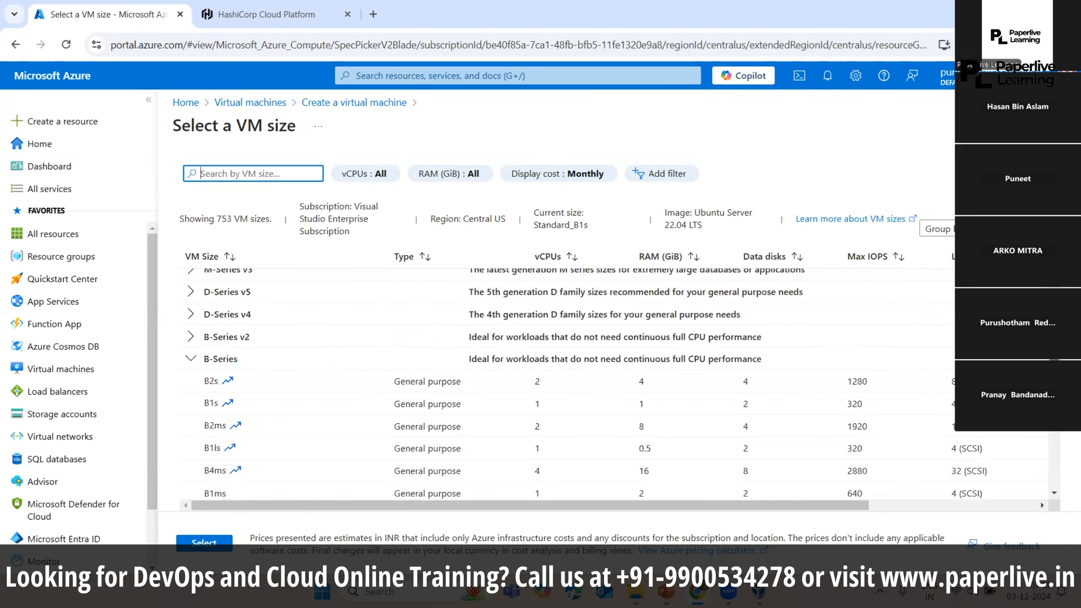
{"action": "scroll", "coordinate": [586, 383], "scroll_direction": "up", "scroll_amount": 3}
{"action": "scroll", "coordinate": [586, 383], "scroll_direction": "up", "scroll_amount": 5}
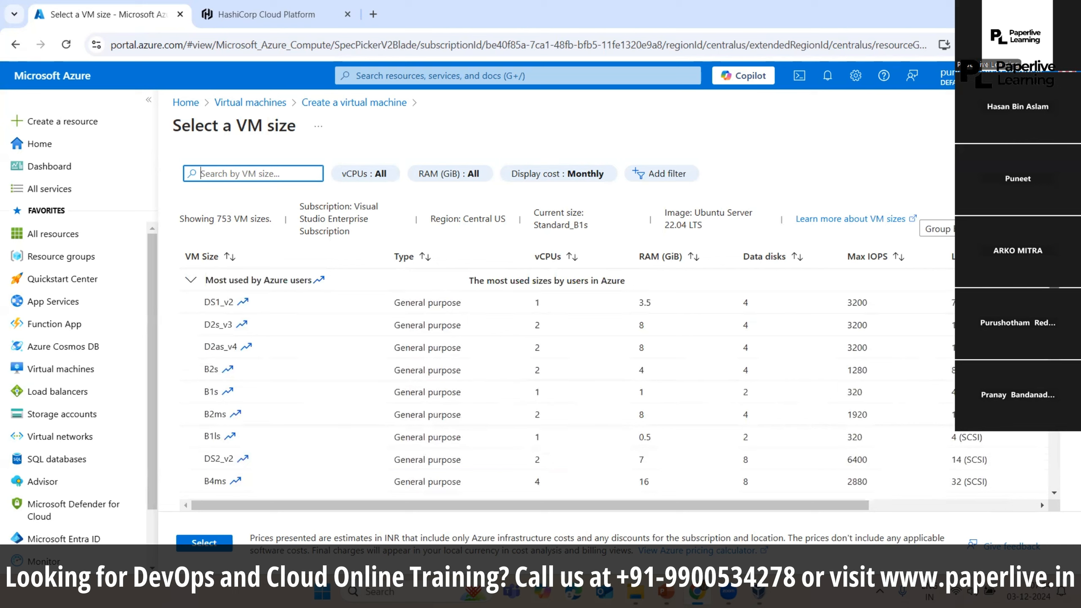
Step: Set the virtual machine size to D2s_v3 from the sizes most used by Azure users
{"action": "scroll", "coordinate": [586, 383], "scroll_direction": "down", "scroll_amount": 6}
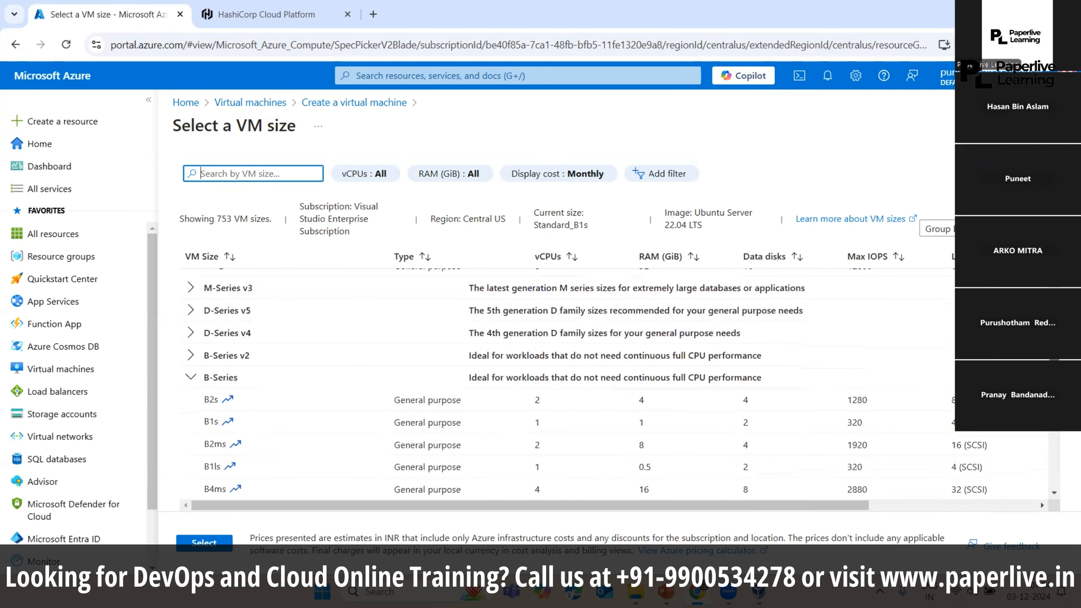
{"action": "scroll", "coordinate": [586, 383], "scroll_direction": "down", "scroll_amount": 3}
{"action": "scroll", "coordinate": [587, 383], "scroll_direction": "up", "scroll_amount": 6}
{"action": "scroll", "coordinate": [456, 326], "scroll_direction": "up", "scroll_amount": 1}
{"action": "left_click", "coordinate": [455, 326]}
{"action": "left_click", "coordinate": [178, 545]}
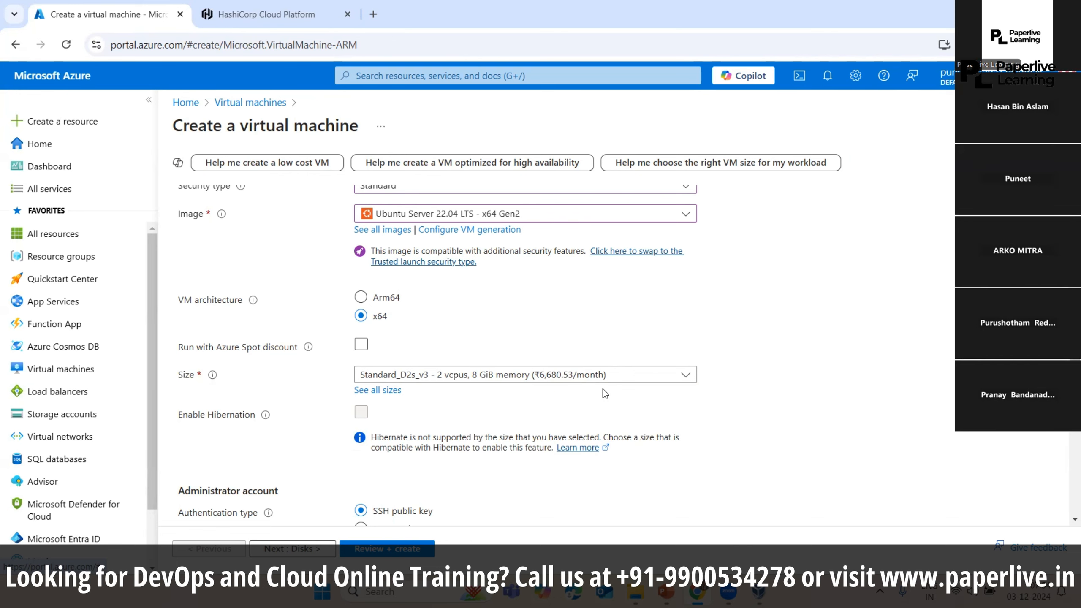
Step: Show all VM sizes again and compare the most used sizes with the D-Series v3 sizes
{"action": "left_click", "coordinate": [391, 397]}
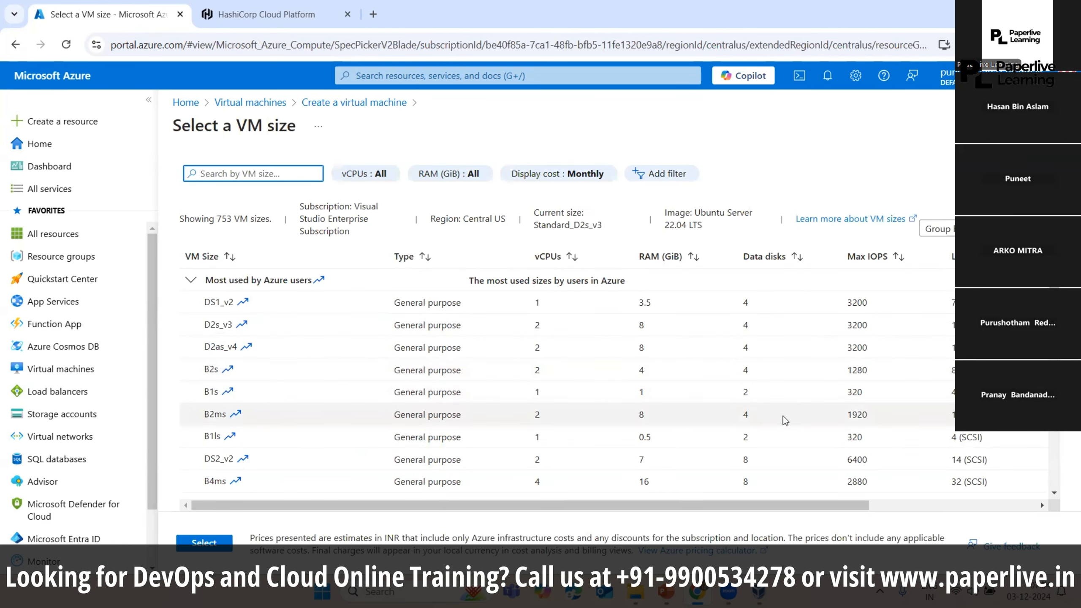
{"action": "scroll", "coordinate": [566, 392], "scroll_direction": "down", "scroll_amount": 2}
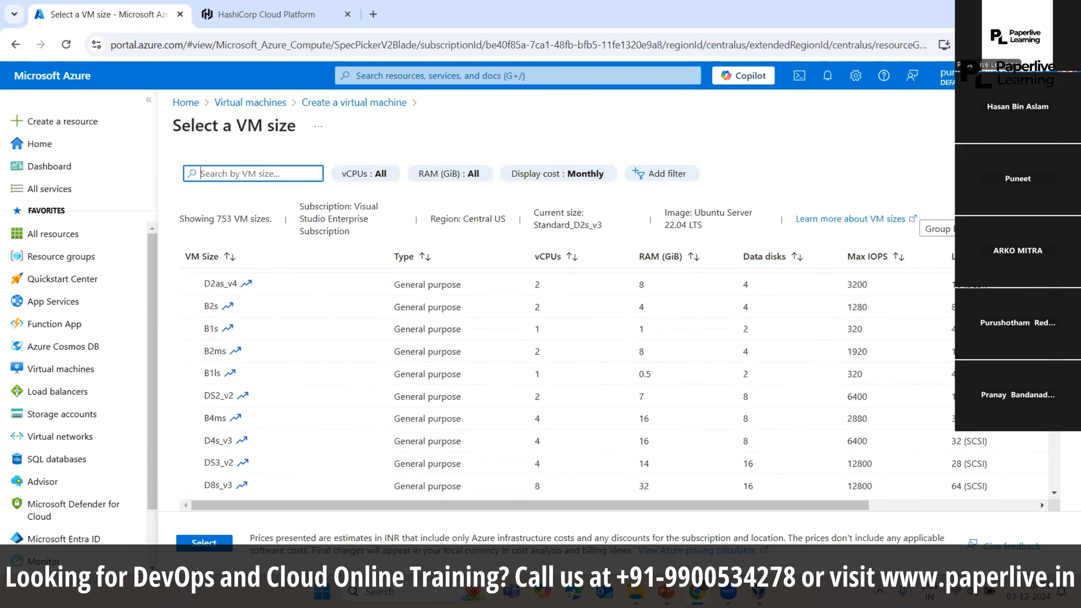
{"action": "scroll", "coordinate": [566, 392], "scroll_direction": "up", "scroll_amount": 2}
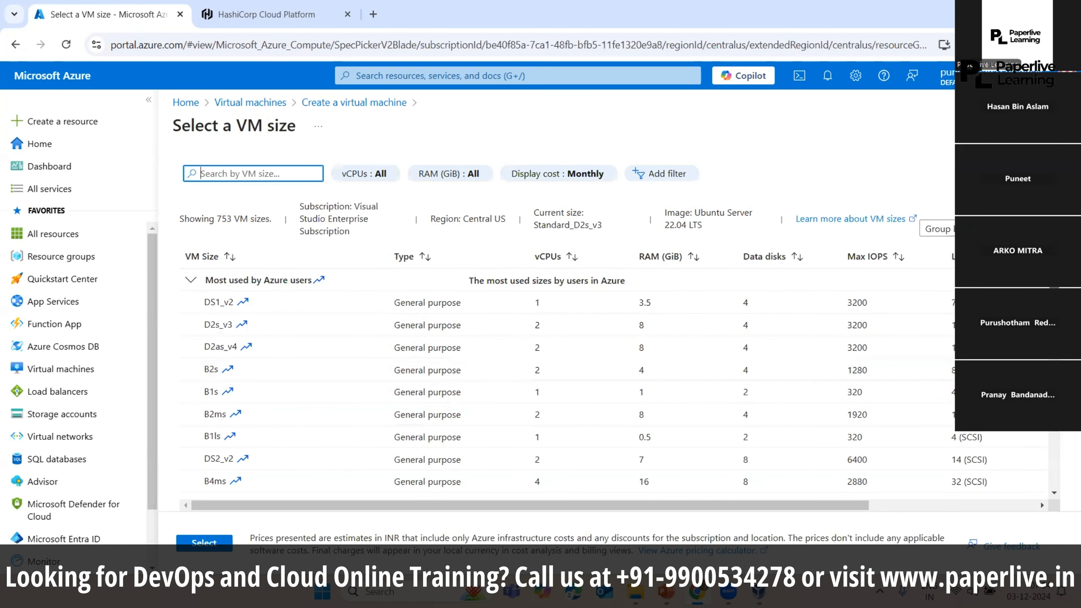
{"action": "scroll", "coordinate": [566, 384], "scroll_direction": "down", "scroll_amount": 4}
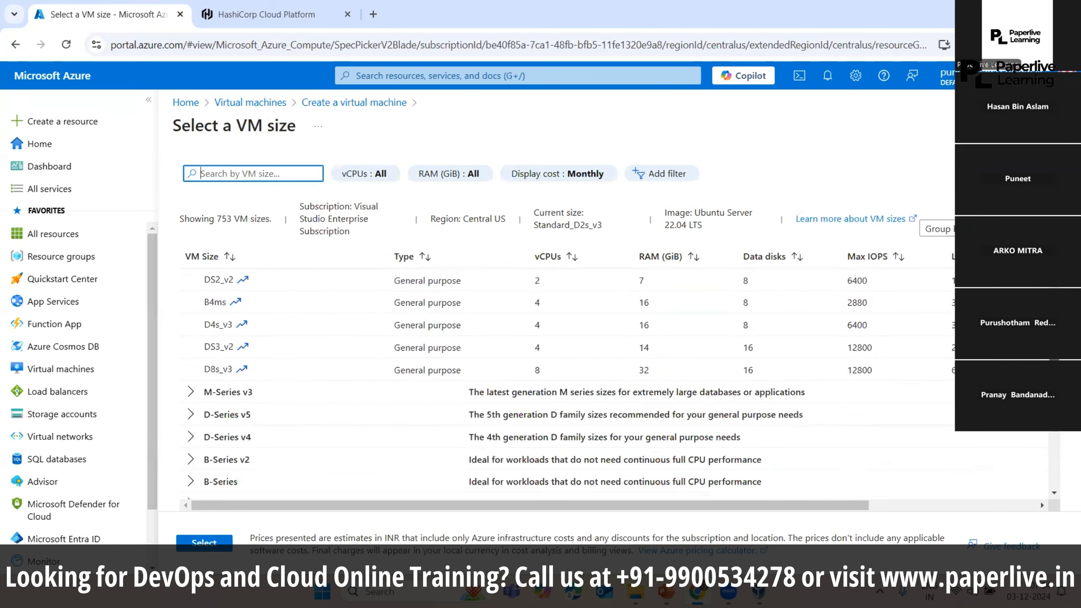
{"action": "scroll", "coordinate": [566, 384], "scroll_direction": "down", "scroll_amount": 9}
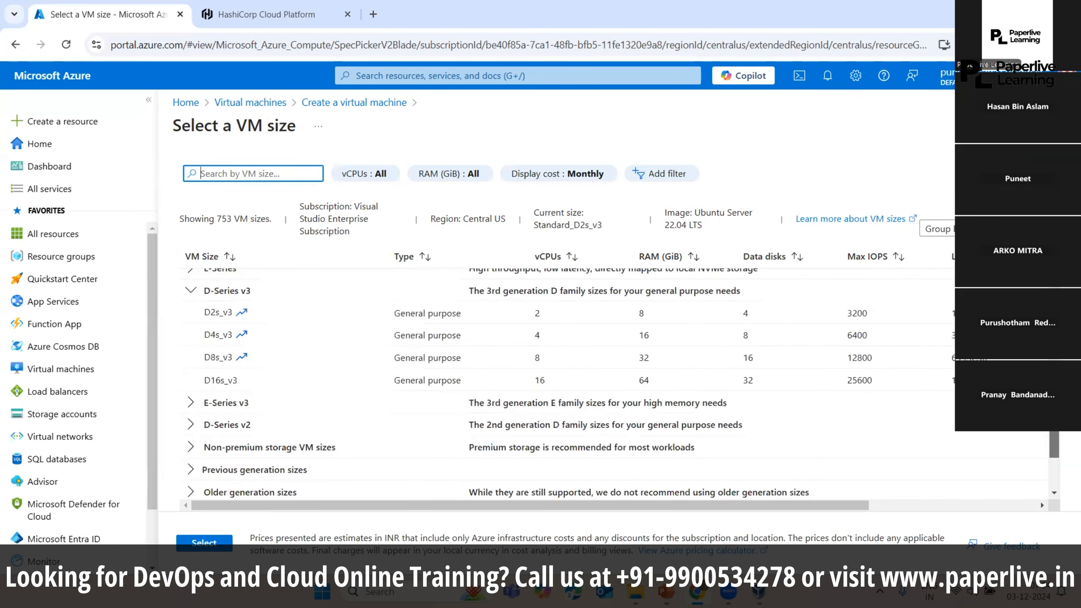
{"action": "scroll", "coordinate": [570, 331], "scroll_direction": "up", "scroll_amount": 15}
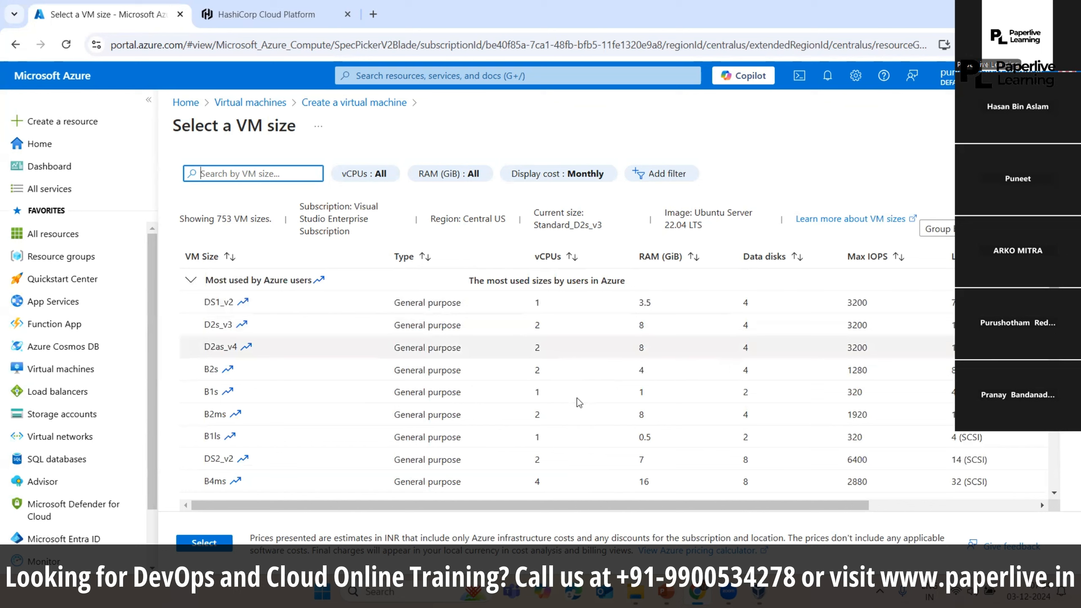
Step: Compare the vCPUs, RAM and data disks of D2s_v3 and B1s, and set the virtual machine size to D2s_v3
{"action": "double_click", "coordinate": [539, 326]}
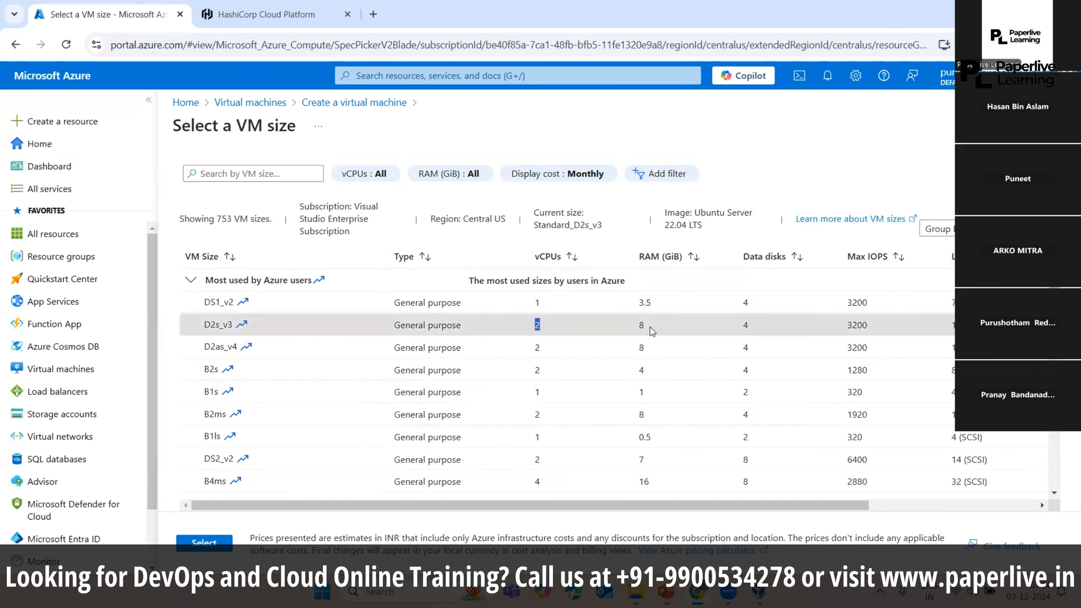
{"action": "double_click", "coordinate": [745, 326]}
{"action": "left_click_drag", "start_coordinate": [526, 388], "coordinate": [769, 392]}
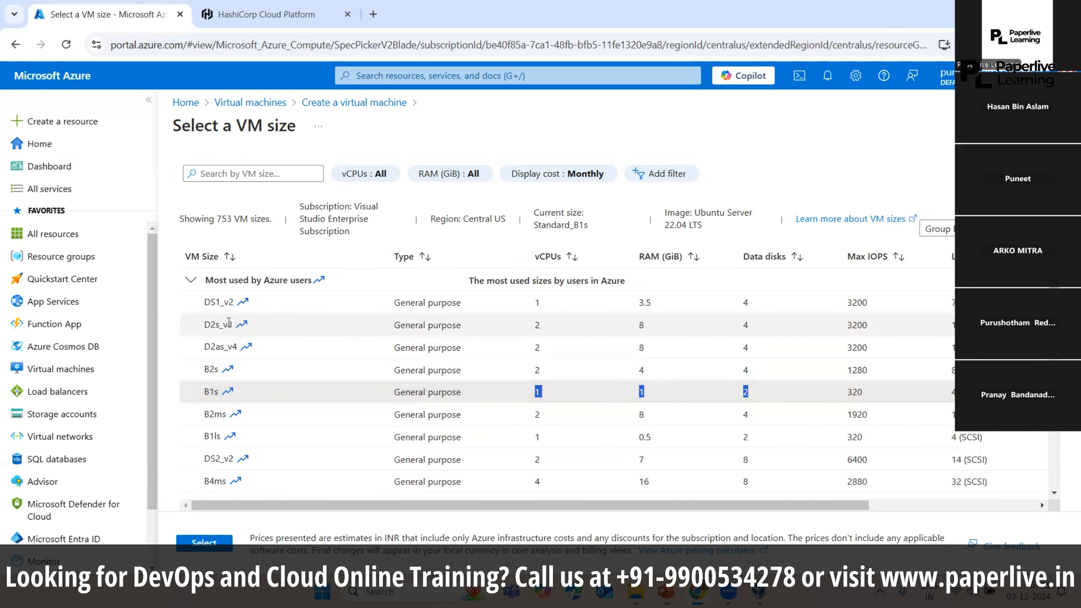
{"action": "left_click", "coordinate": [243, 325]}
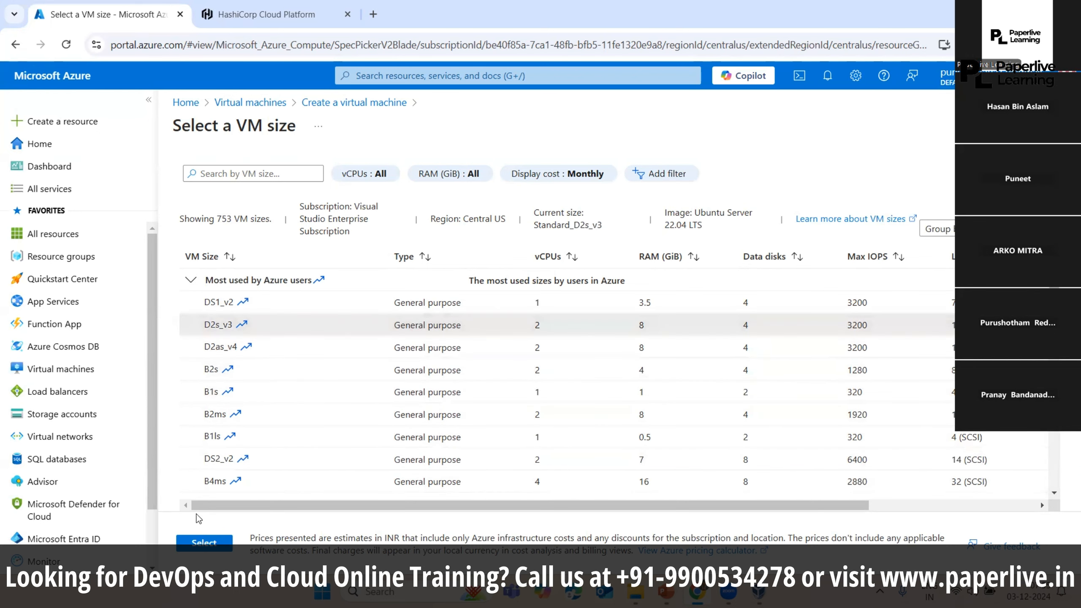
{"action": "left_click", "coordinate": [204, 542]}
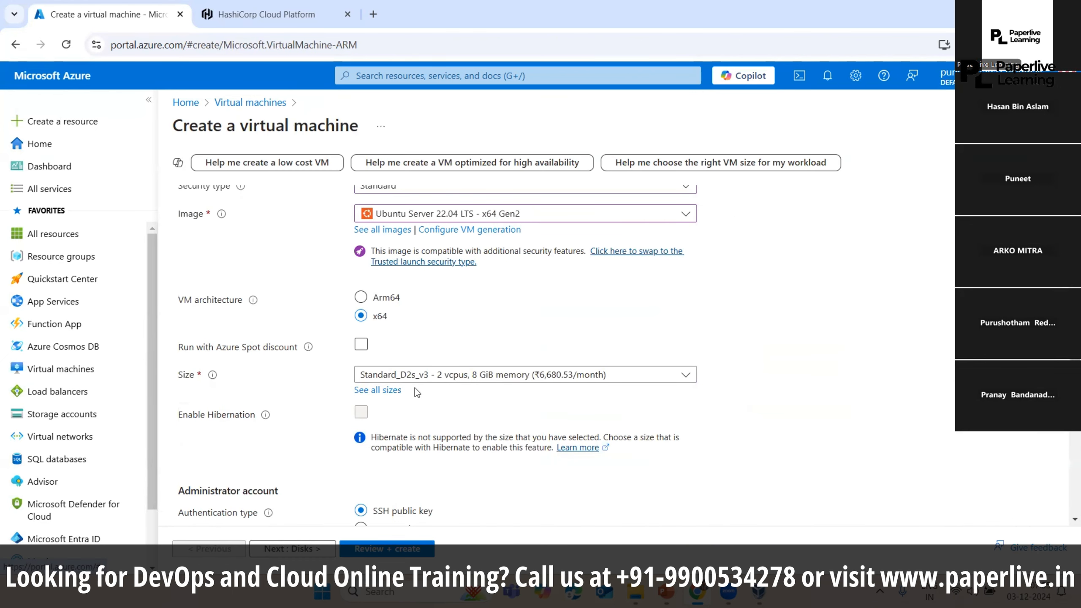
Step: Set the virtual machine size to B2s from the full list of VM sizes
{"action": "left_click", "coordinate": [390, 394]}
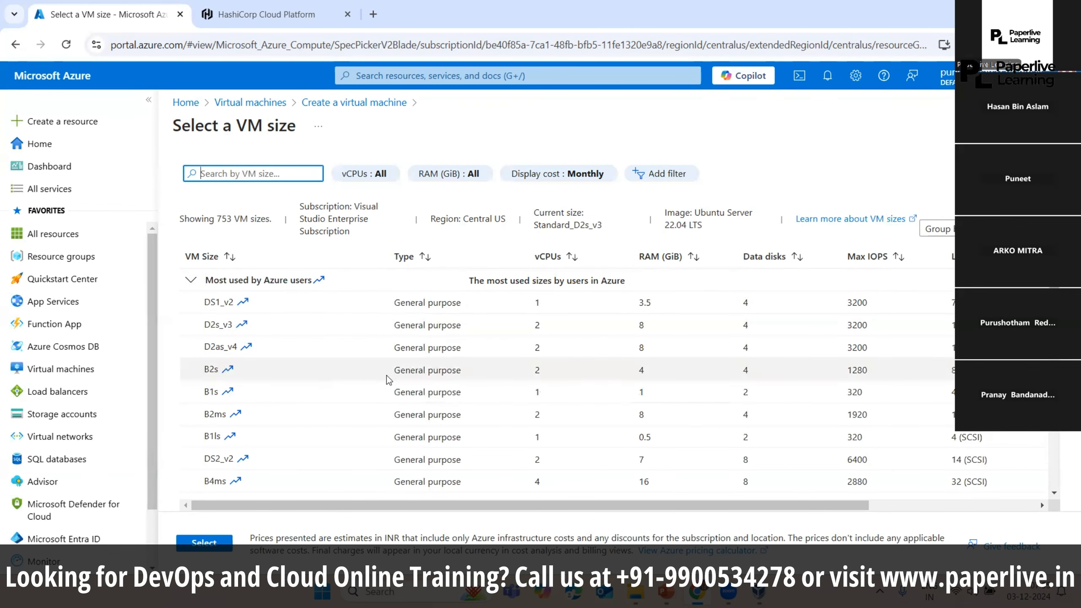
{"action": "left_click", "coordinate": [410, 369]}
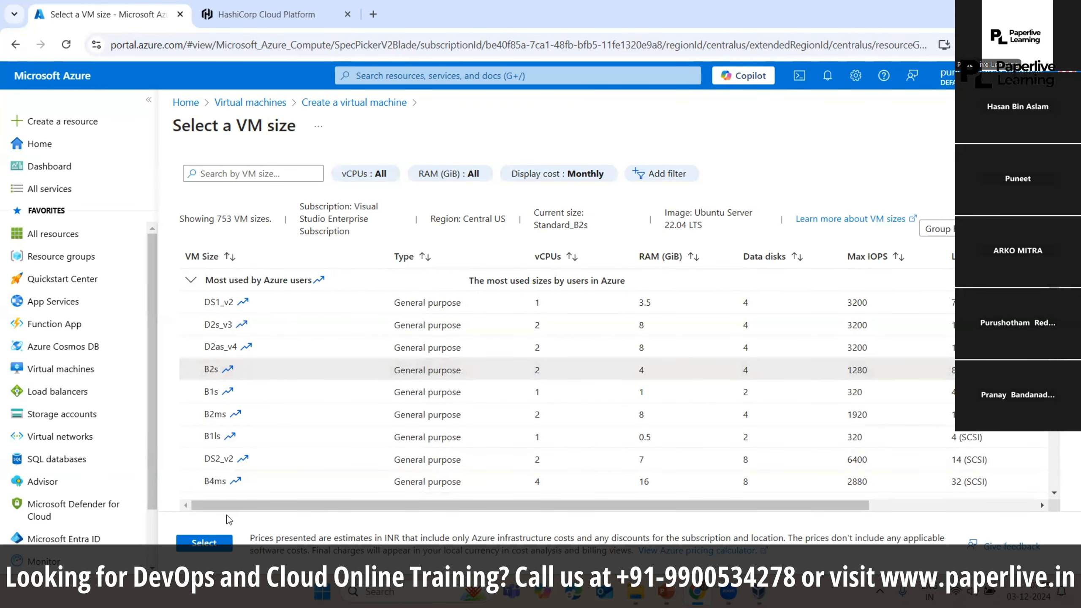
{"action": "left_click", "coordinate": [209, 543]}
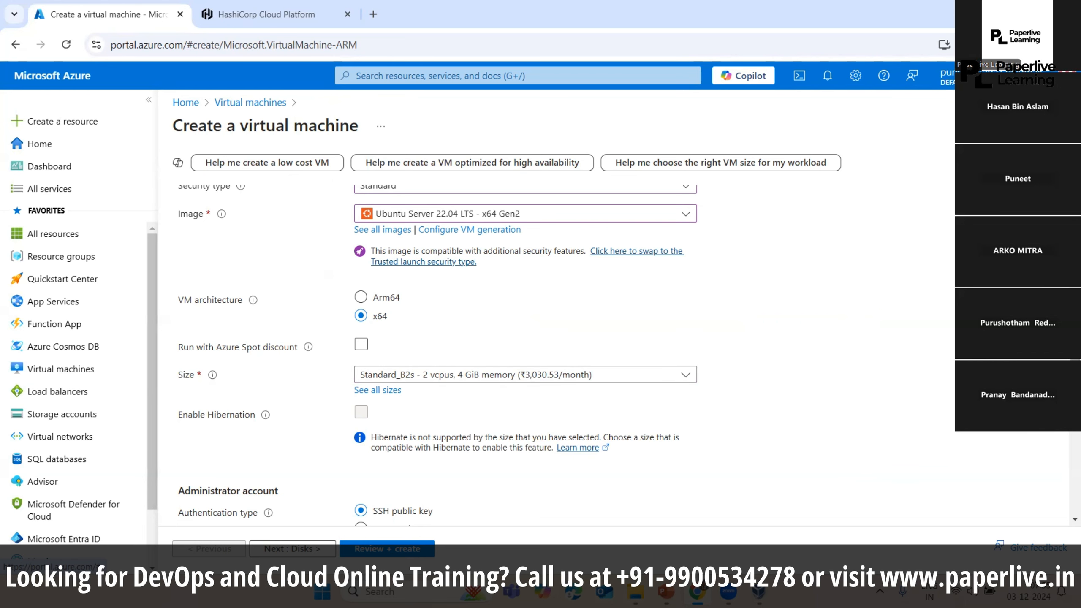
Step: Set the administrator account's authentication type to Password and enter azureuser as the username
{"action": "scroll", "coordinate": [648, 346], "scroll_direction": "down", "scroll_amount": 2}
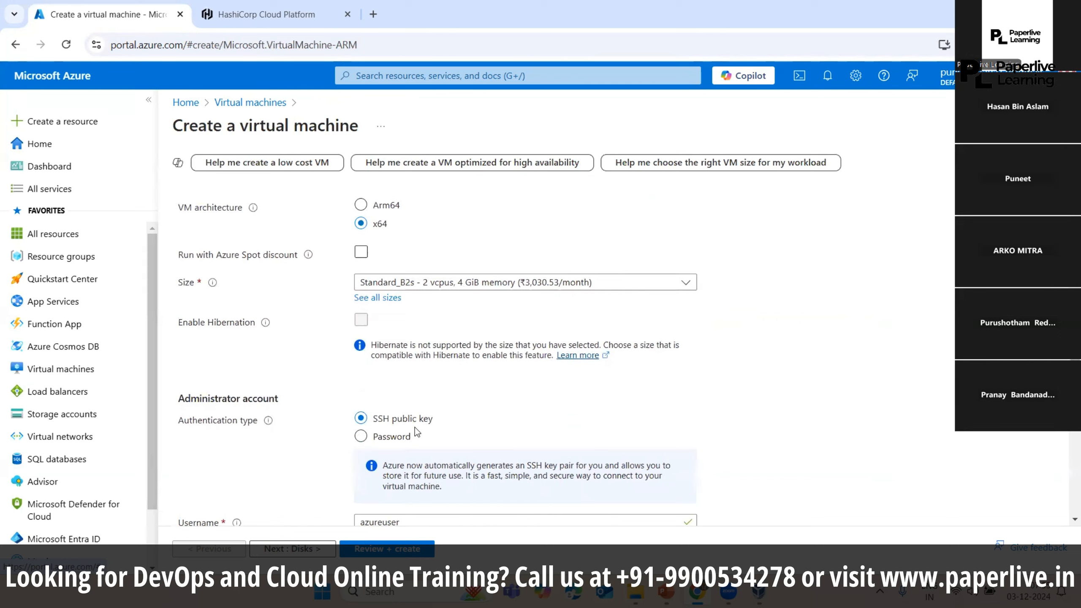
{"action": "mouse_move", "coordinate": [438, 423]}
{"action": "left_mouse_down"}
{"action": "mouse_move", "coordinate": [373, 422]}
{"action": "mouse_move", "coordinate": [364, 442]}
{"action": "mouse_move", "coordinate": [447, 431]}
{"action": "left_mouse_up"}
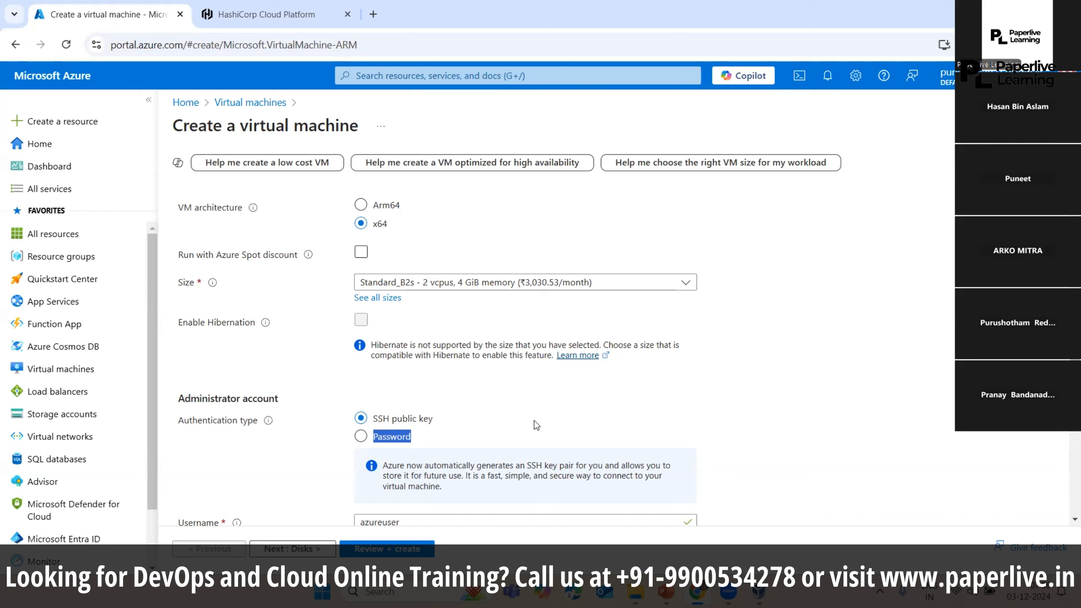
{"action": "left_click", "coordinate": [362, 437]}
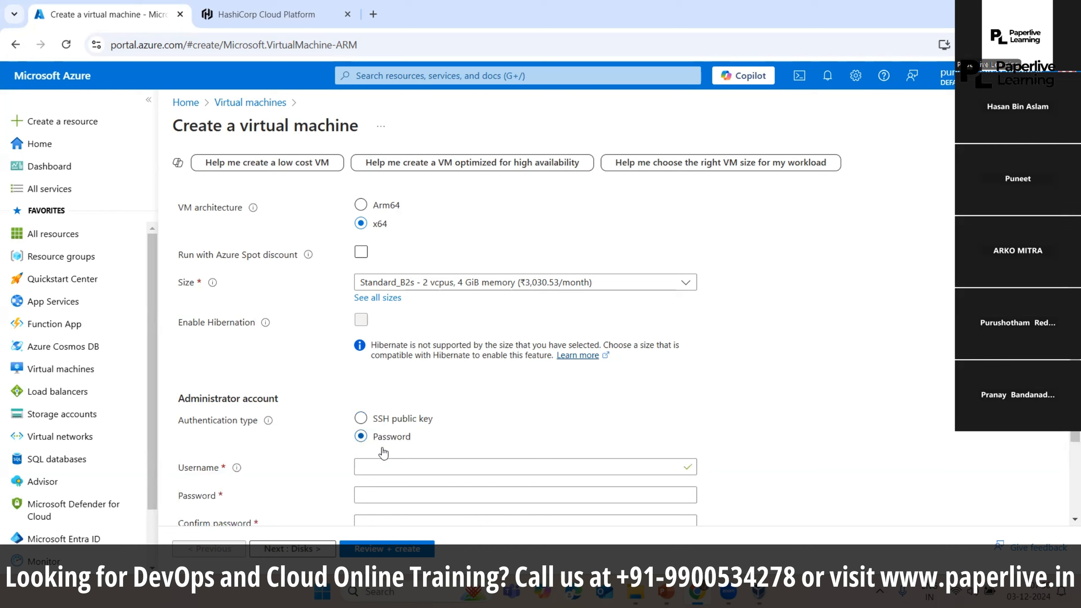
{"action": "left_click", "coordinate": [398, 468]}
{"action": "left_click", "coordinate": [399, 468]}
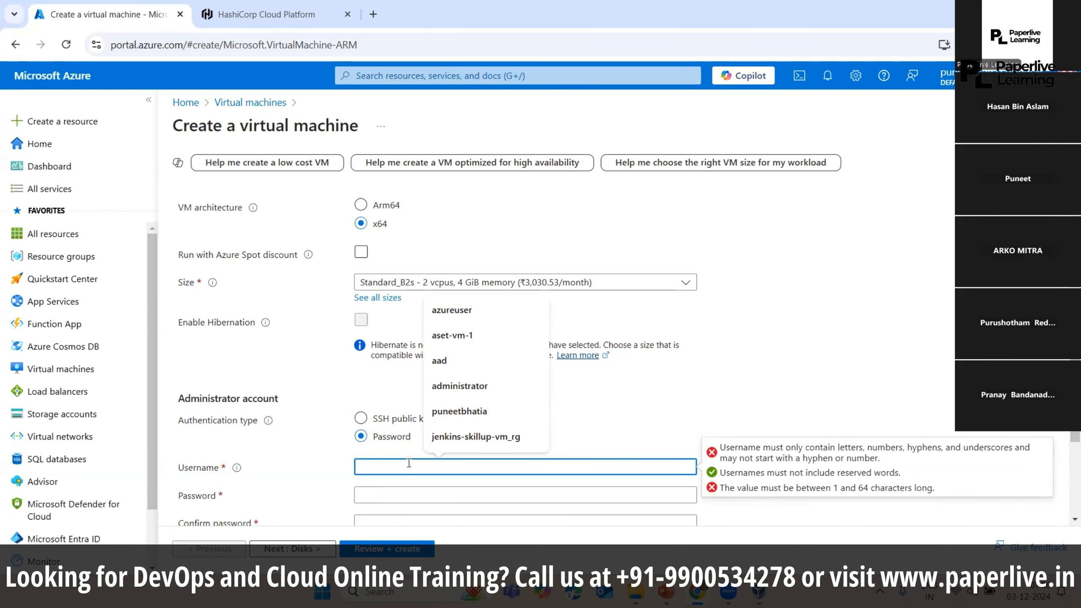
{"action": "type", "text": "azureuse"}
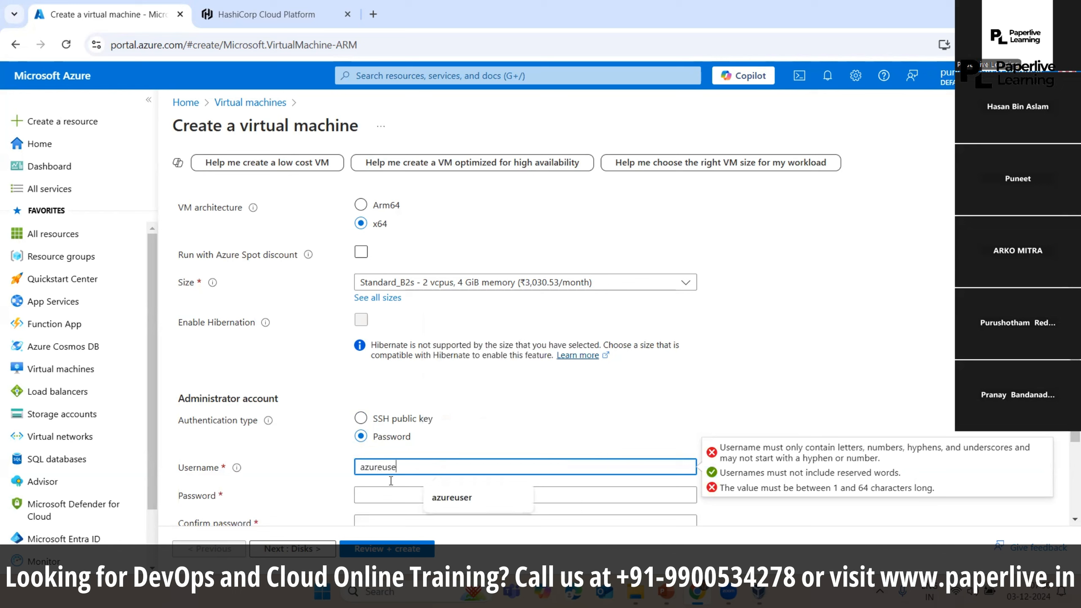
{"action": "left_click", "coordinate": [445, 497]}
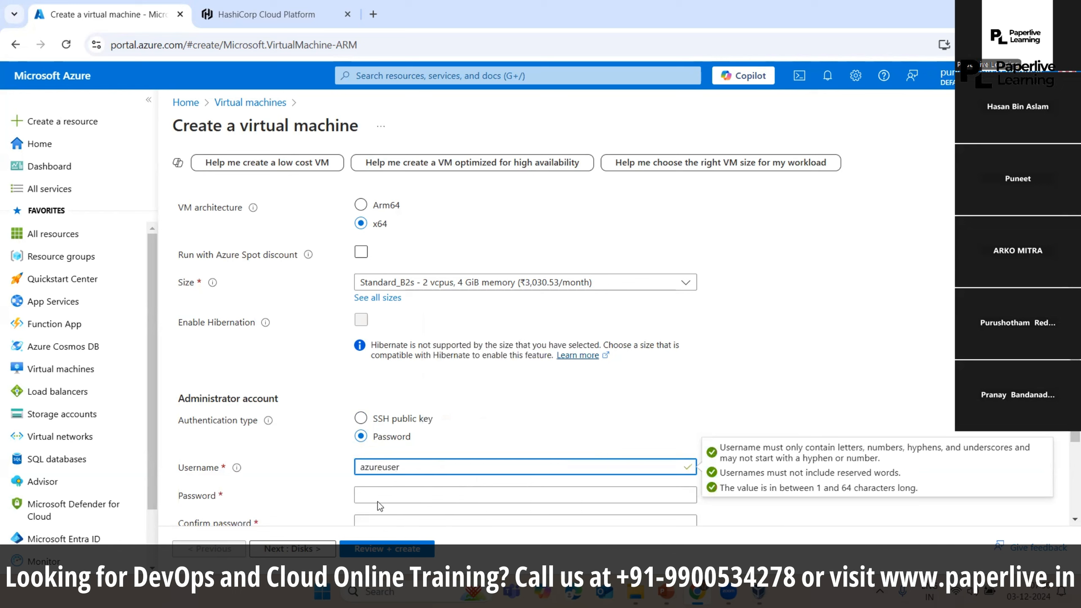
Step: Enter the administrator account password and repeat it in the confirmation field
{"action": "left_click", "coordinate": [392, 495]}
{"action": "type", "text": "•••"}
{"action": "type", "text": "••••••••"}
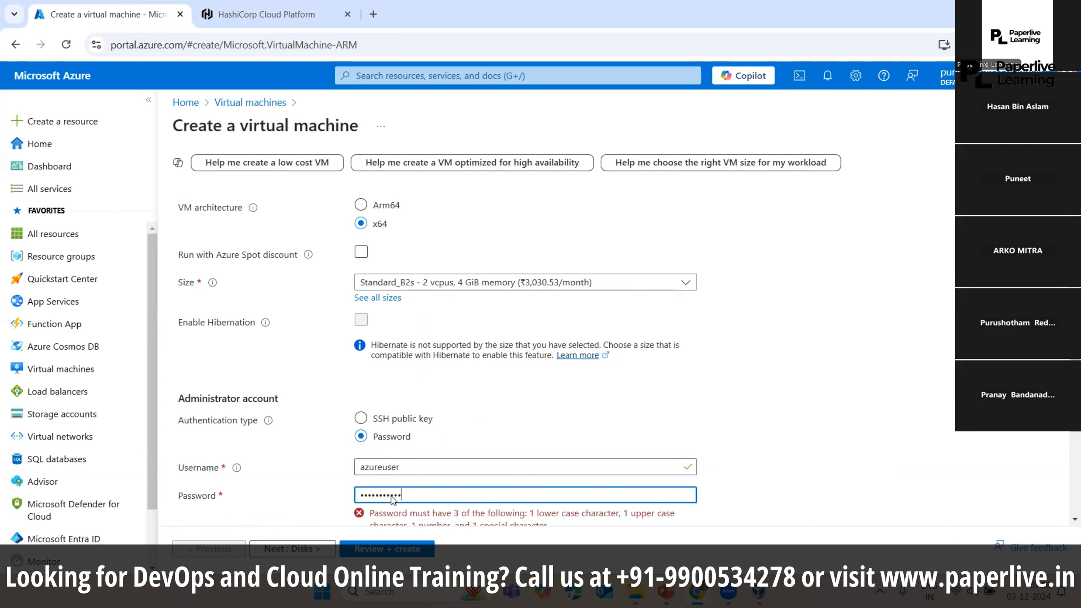
{"action": "type", "text": "•••"}
{"action": "key", "text": "Tab"}
{"action": "type", "text": "•••••••••"}
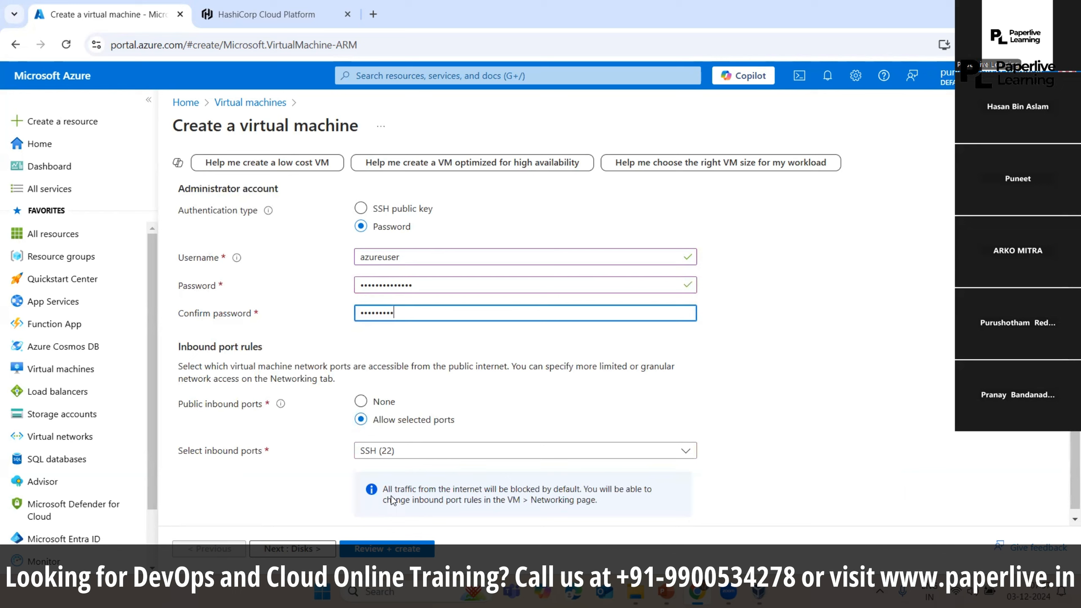
{"action": "type", "text": "•••••"}
Step: Create a new resource group named paperlive-test-u2204-vm-rg for the virtual machine
{"action": "scroll", "coordinate": [1066, 441], "scroll_direction": "up", "scroll_amount": 10}
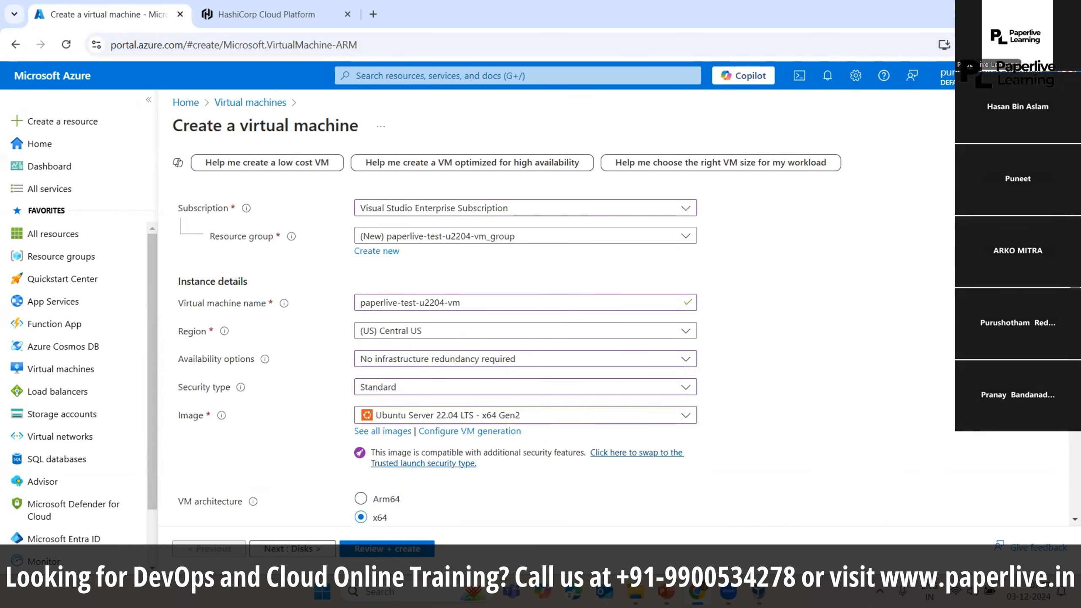
{"action": "scroll", "coordinate": [426, 299], "scroll_direction": "up", "scroll_amount": 3}
{"action": "scroll", "coordinate": [479, 347], "scroll_direction": "down", "scroll_amount": 2}
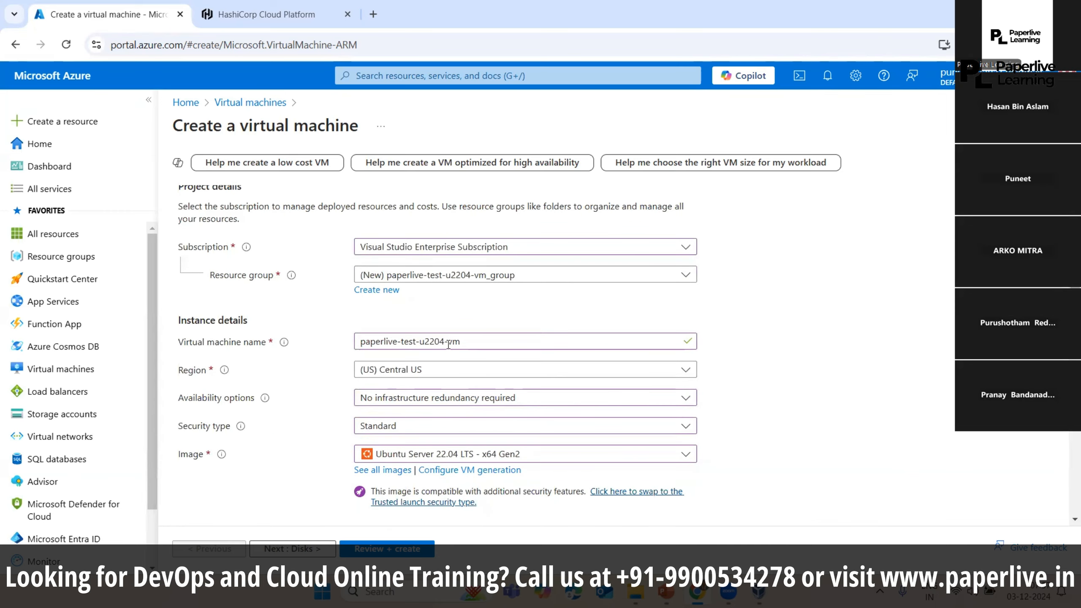
{"action": "left_click", "coordinate": [479, 346]}
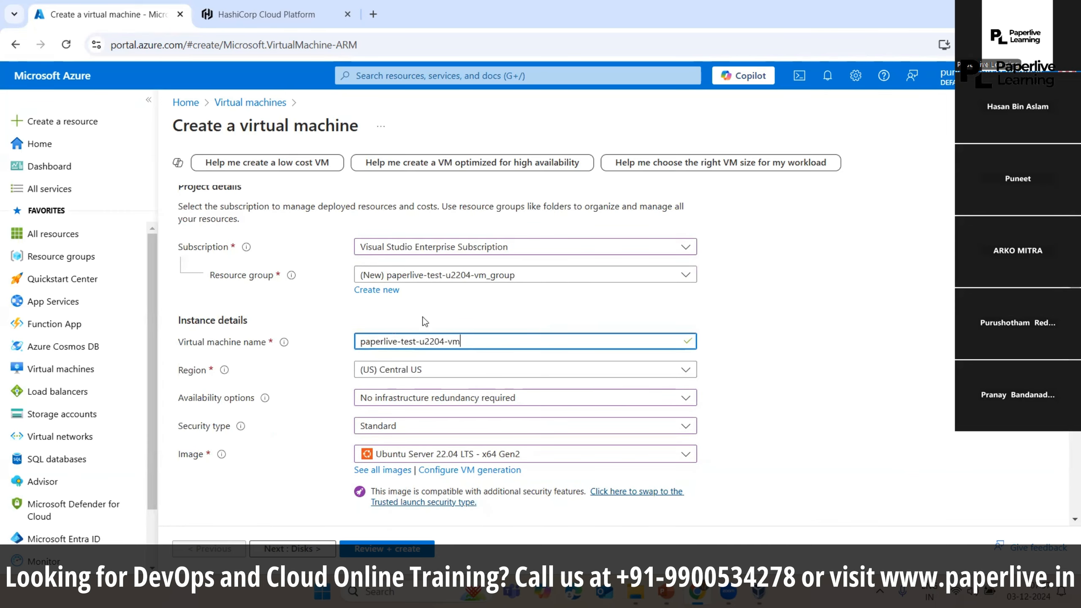
{"action": "key", "text": "ctrl+a"}
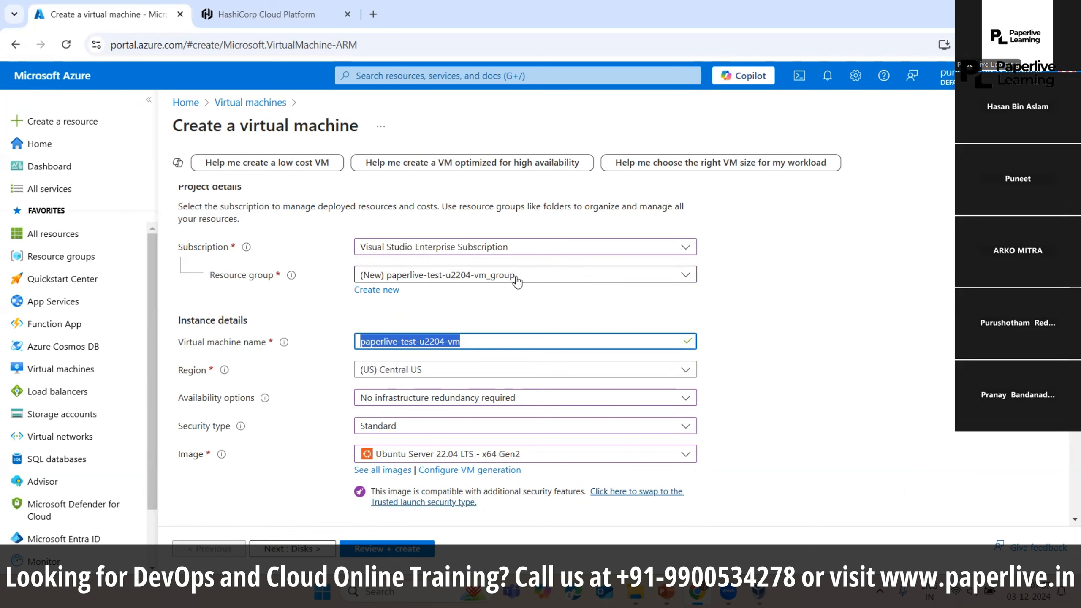
{"action": "left_click", "coordinate": [387, 292]}
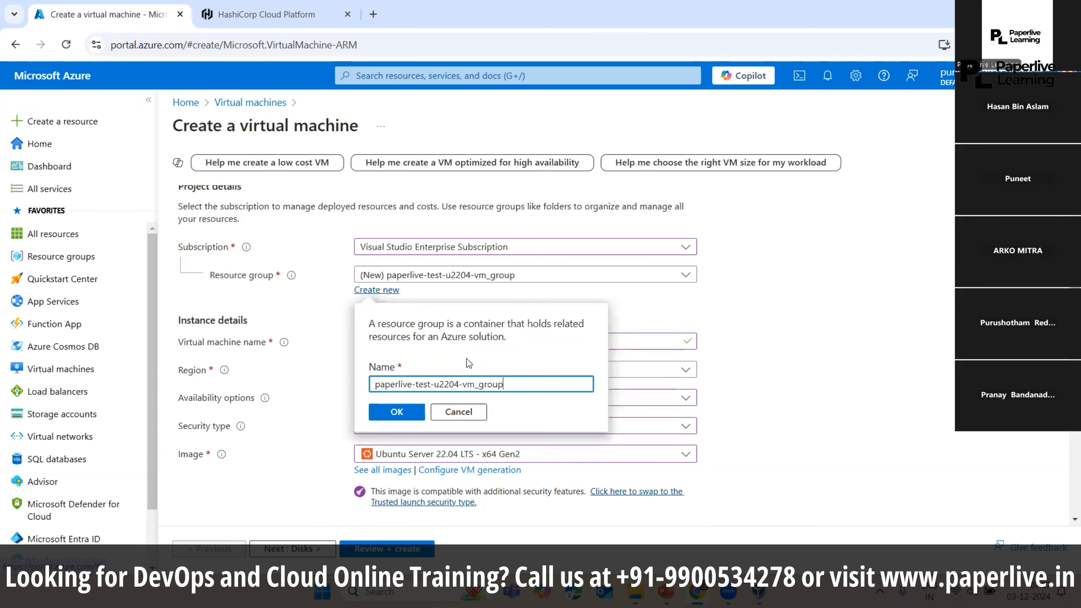
{"action": "double_click", "coordinate": [492, 386]}
{"action": "left_click", "coordinate": [492, 386]}
{"action": "left_click_drag", "start_coordinate": [506, 386], "coordinate": [476, 387]}
{"action": "key", "text": "BackSpace"}
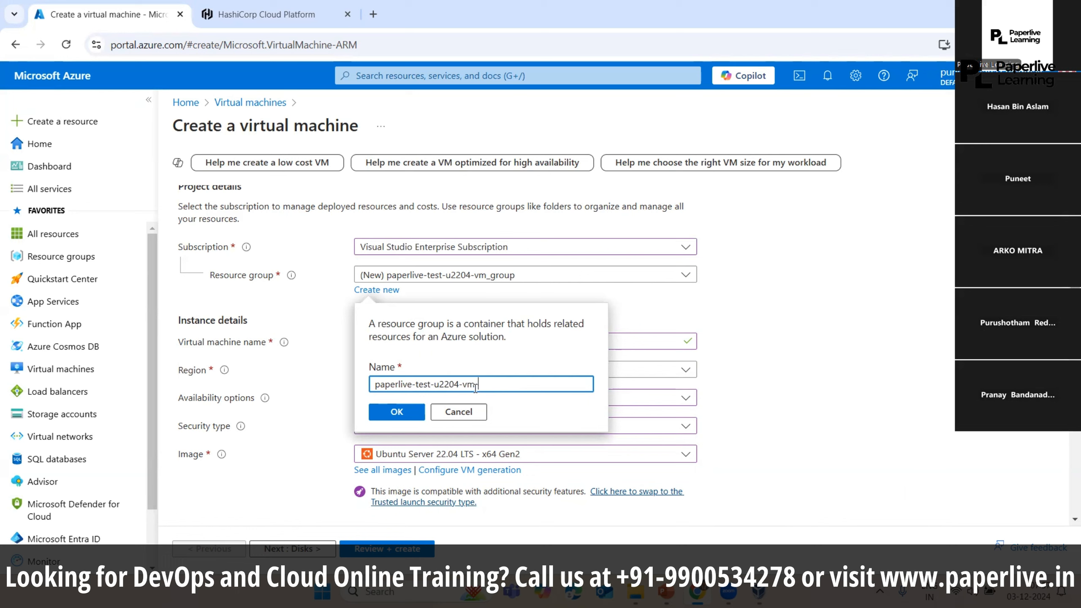
{"action": "type", "text": "-rg"}
{"action": "left_click", "coordinate": [404, 413]}
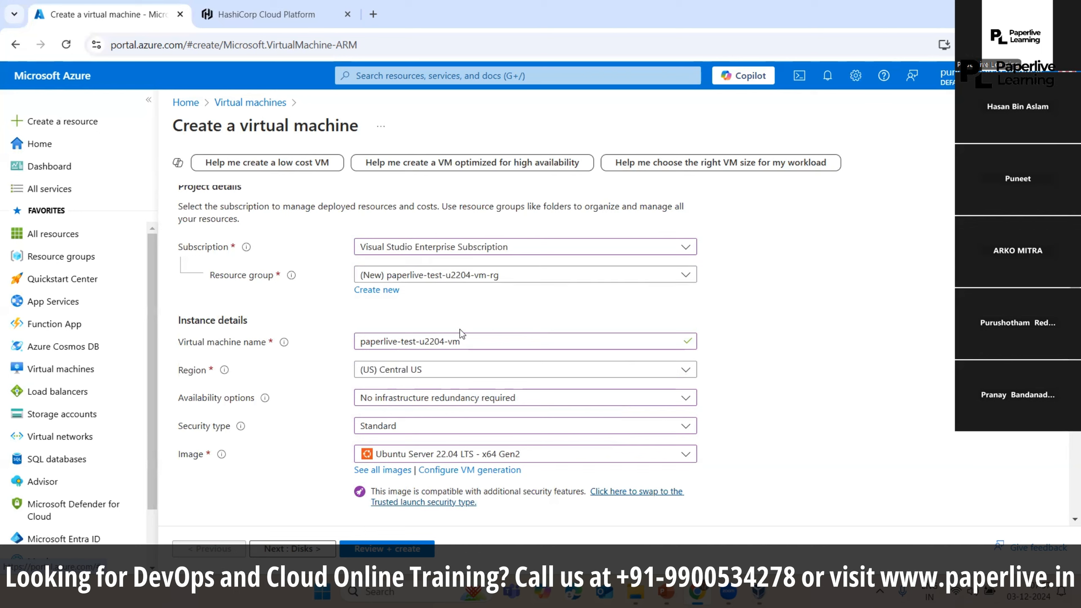
Step: Review the basic settings from the virtual machine name to the administrator account, and check the available inbound port options
{"action": "triple_click", "coordinate": [479, 342]}
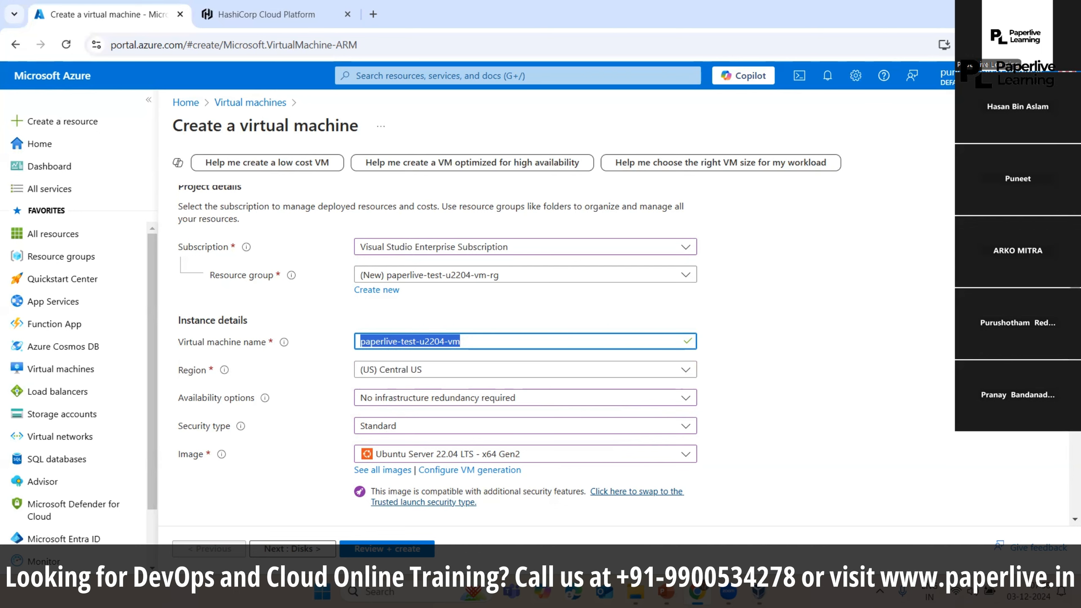
{"action": "scroll", "coordinate": [524, 354], "scroll_direction": "down", "scroll_amount": 4}
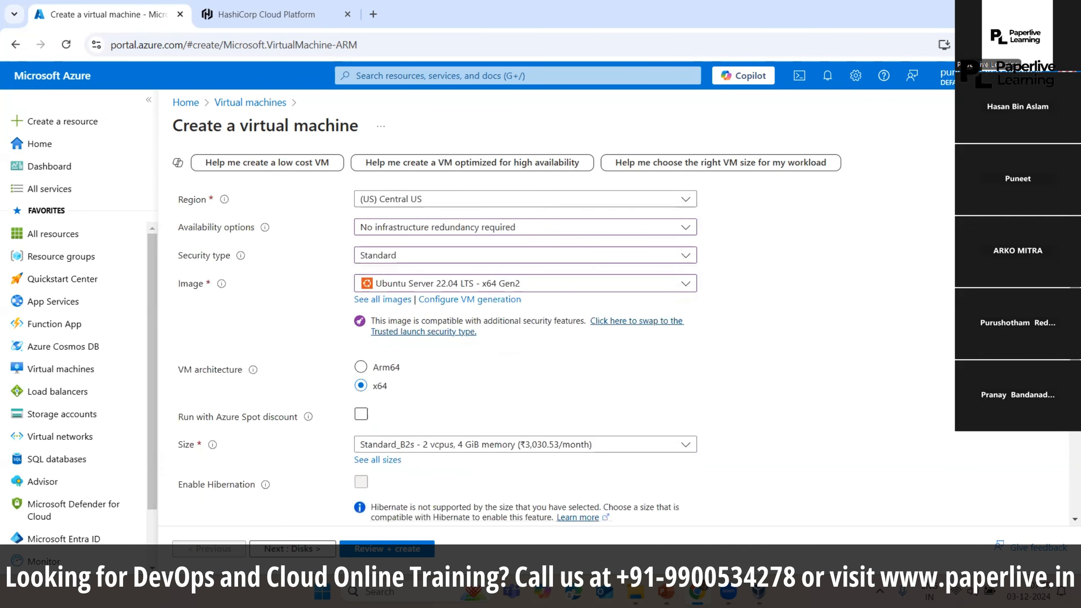
{"action": "left_click", "coordinate": [367, 411]}
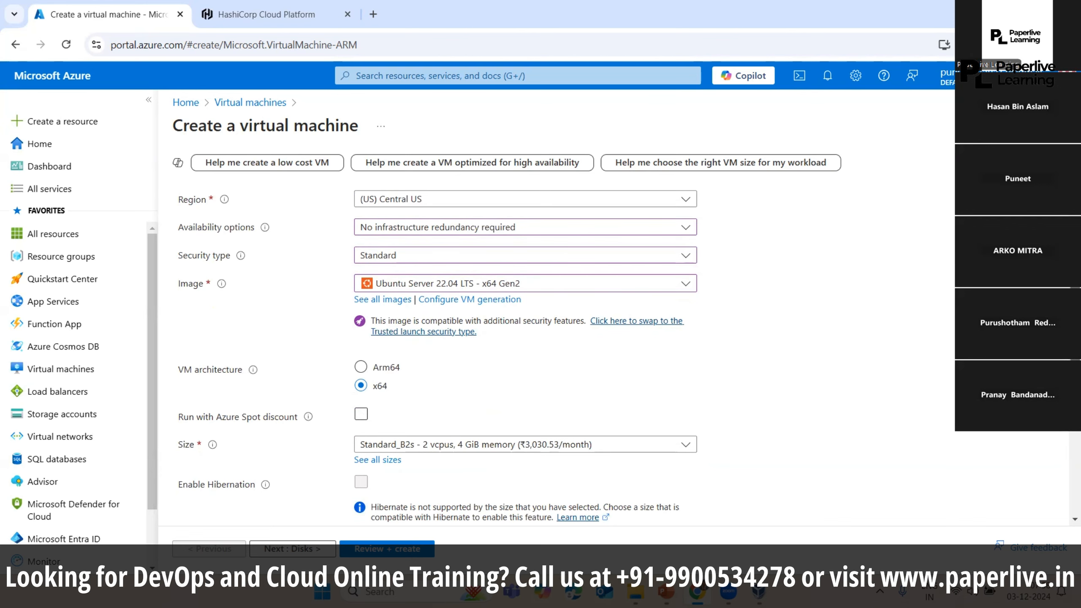
{"action": "scroll", "coordinate": [1066, 443], "scroll_direction": "down", "scroll_amount": 5}
{"action": "scroll", "coordinate": [1066, 444], "scroll_direction": "down", "scroll_amount": 1}
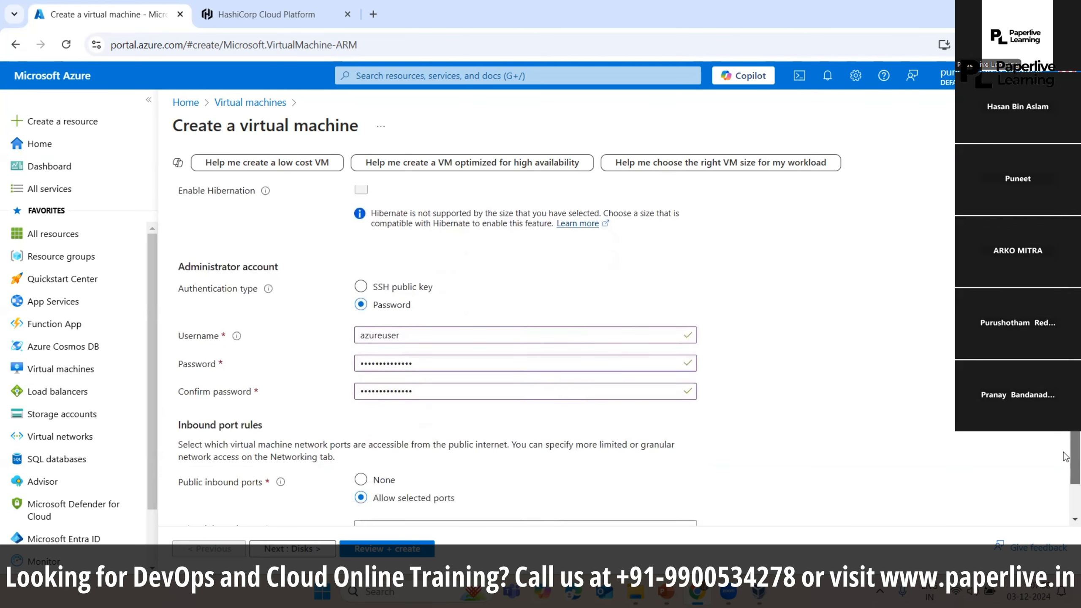
{"action": "scroll", "coordinate": [1065, 457], "scroll_direction": "down", "scroll_amount": 1}
{"action": "left_click_drag", "start_coordinate": [1066, 457], "coordinate": [1060, 213]}
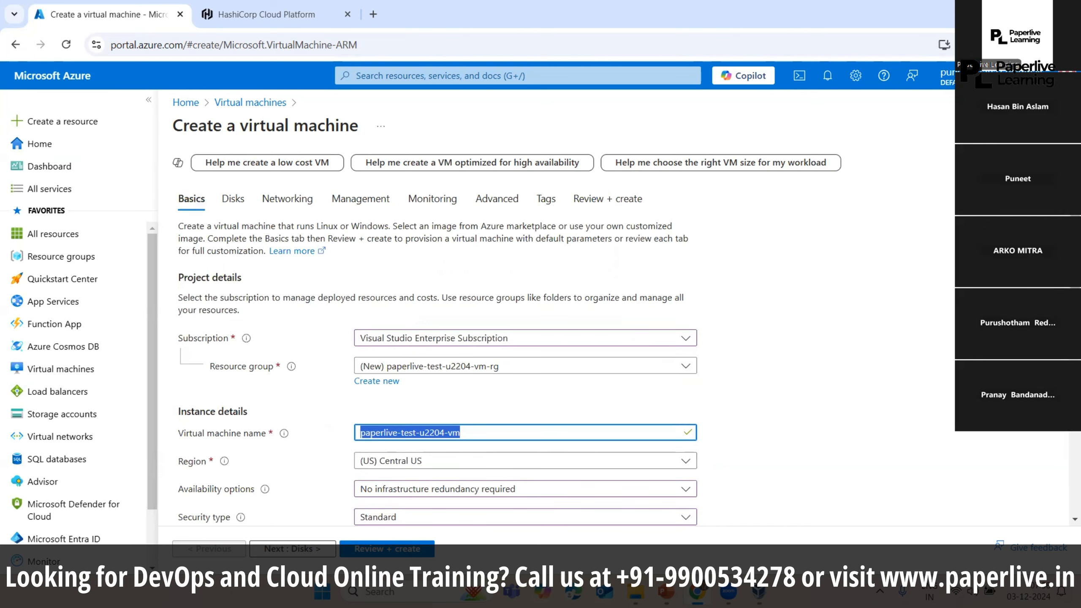
{"action": "scroll", "coordinate": [1066, 466], "scroll_direction": "down", "scroll_amount": 10}
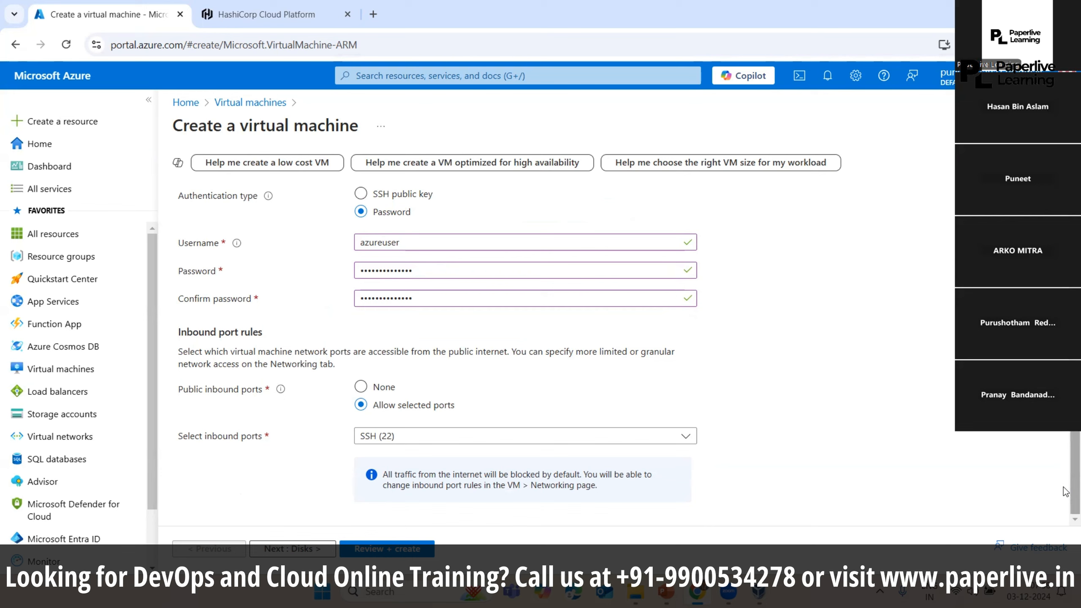
{"action": "left_click", "coordinate": [396, 438]}
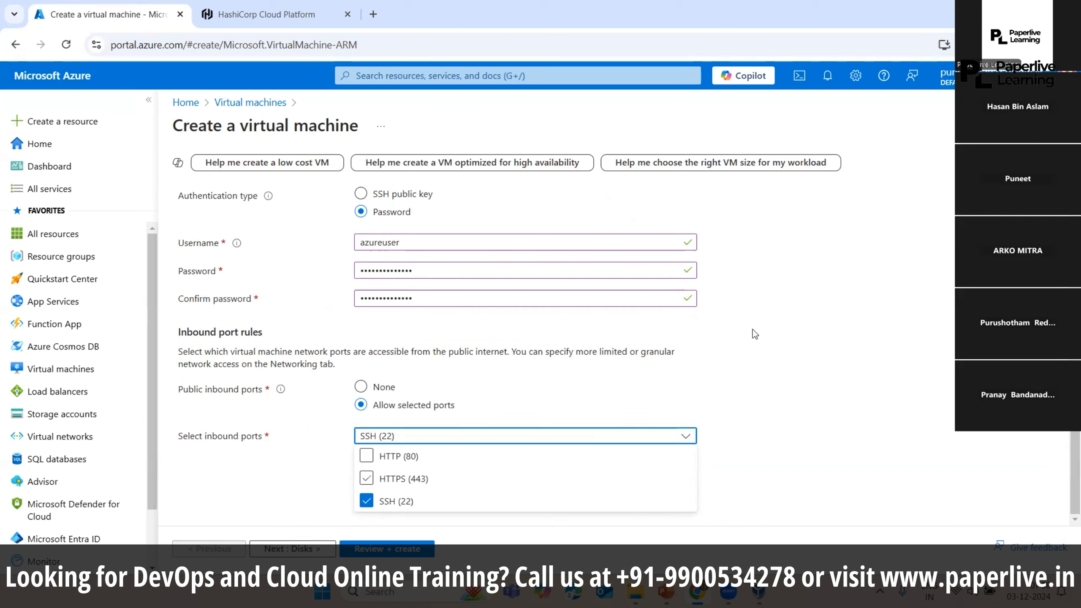
{"action": "left_click", "coordinate": [875, 302]}
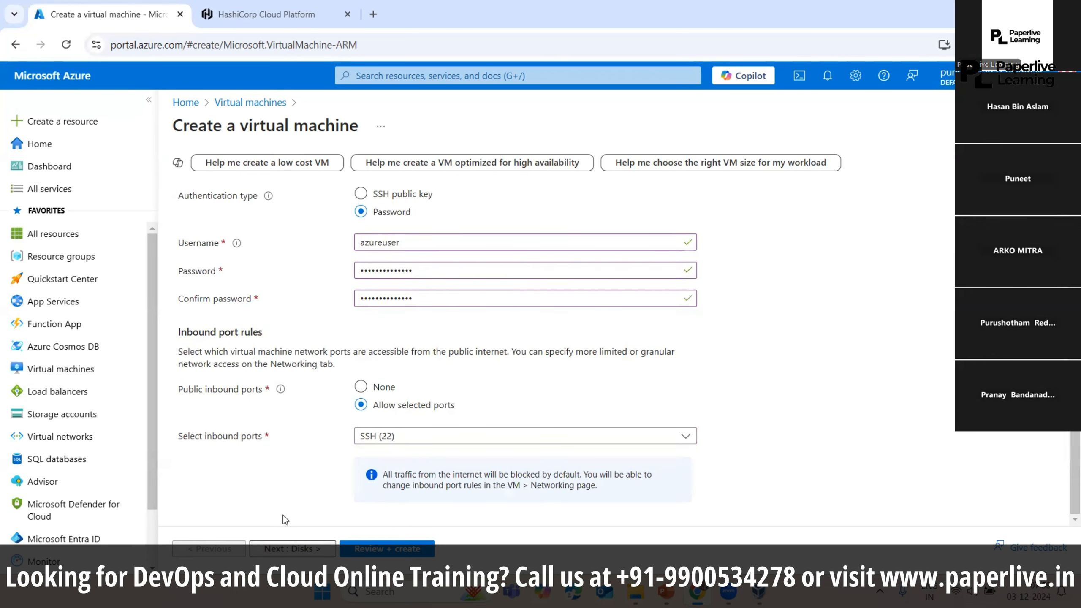
Step: Continue to the disk settings and examine the OS disk options, including the available disk sizes
{"action": "left_click", "coordinate": [292, 549]}
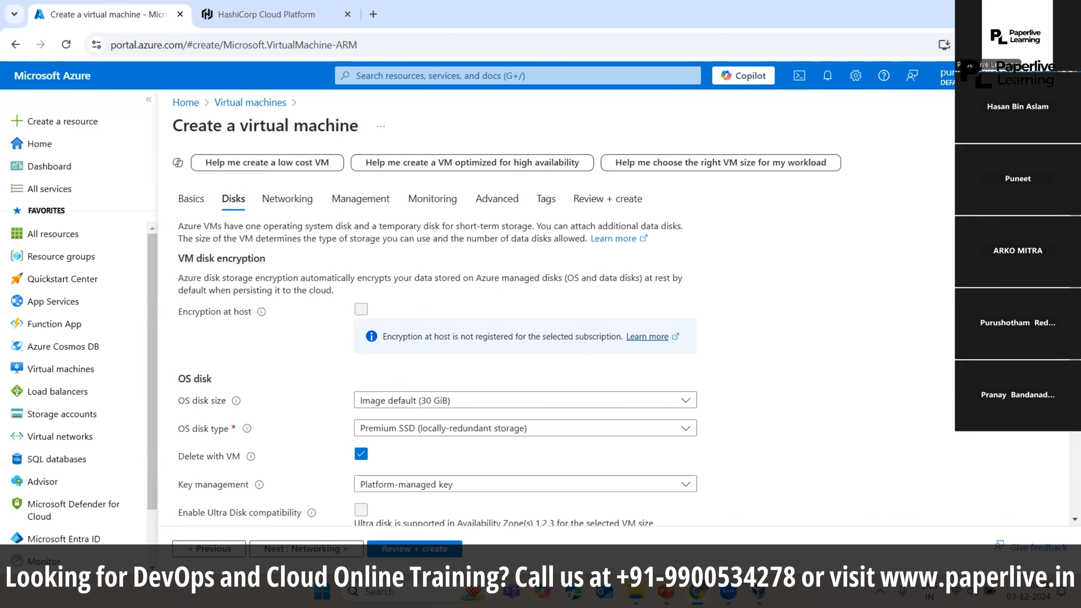
{"action": "scroll", "coordinate": [369, 175], "scroll_direction": "down", "scroll_amount": 3}
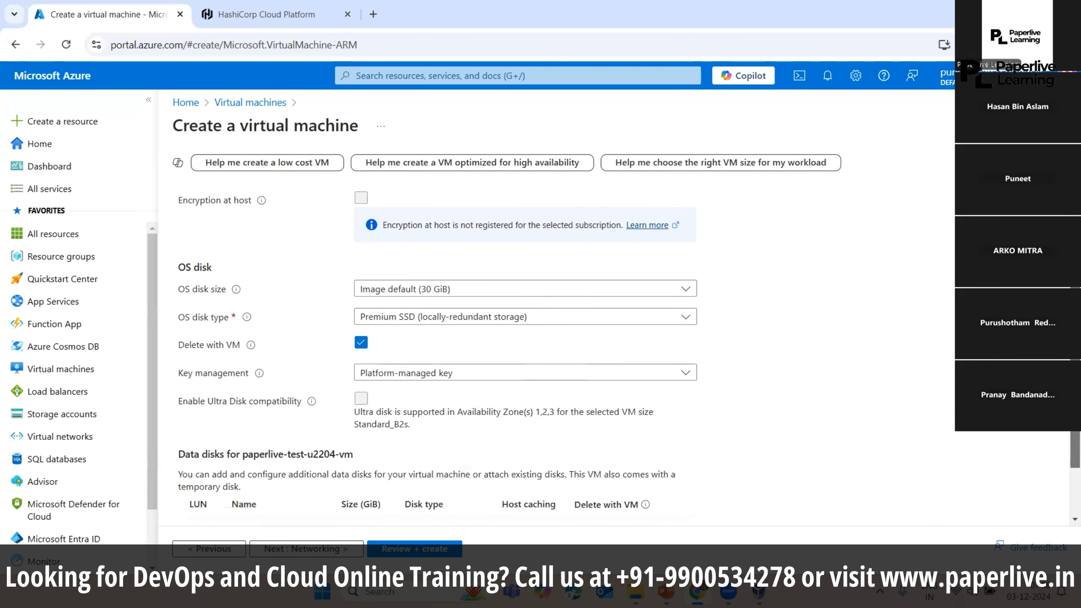
{"action": "scroll", "coordinate": [368, 175], "scroll_direction": "up", "scroll_amount": 3}
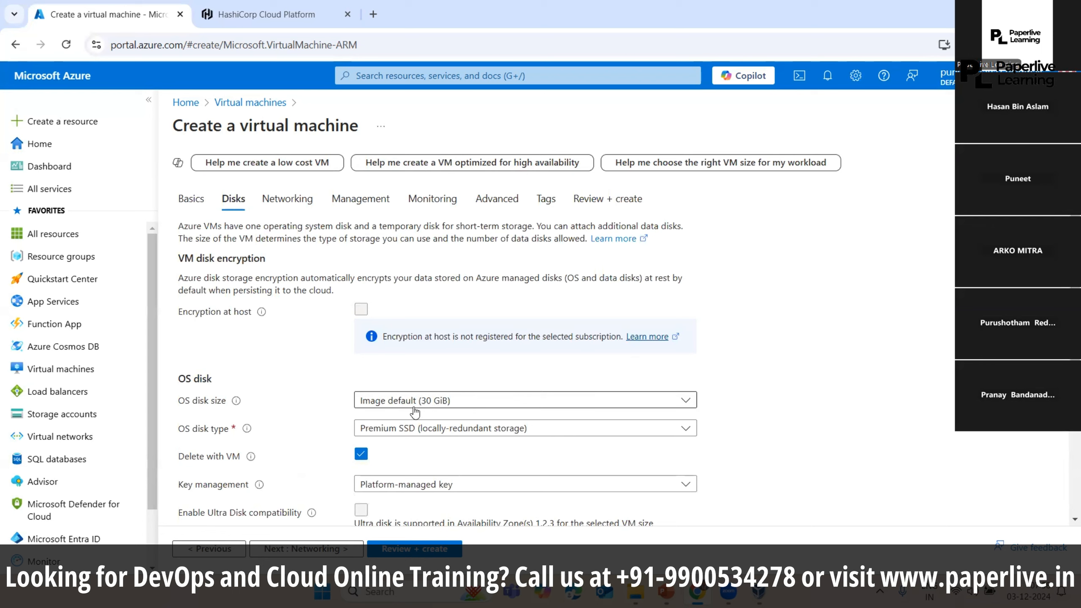
{"action": "left_click", "coordinate": [454, 408]}
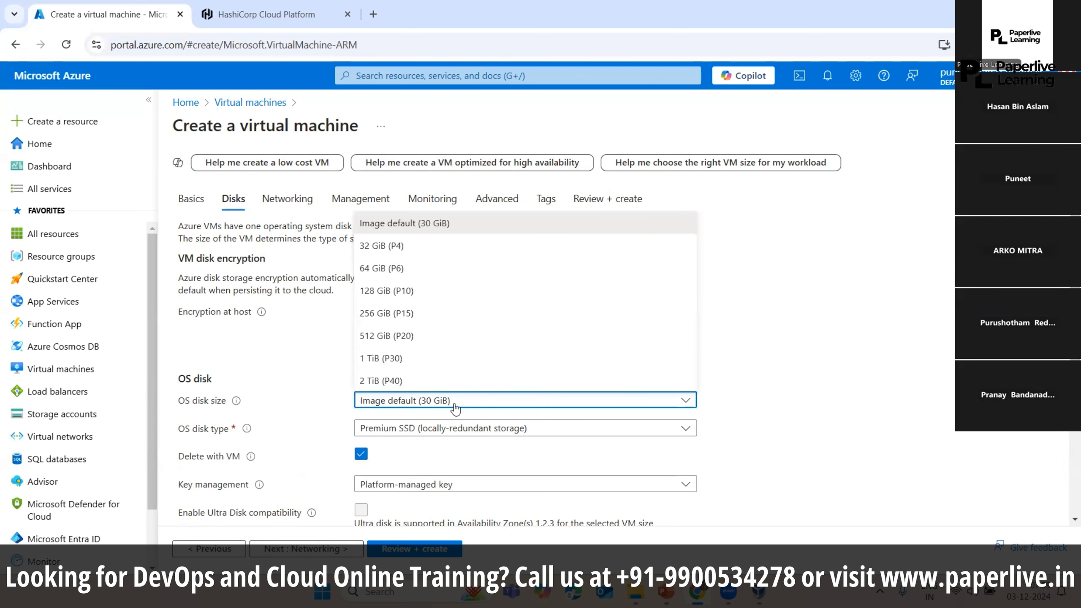
{"action": "left_click", "coordinate": [311, 364]}
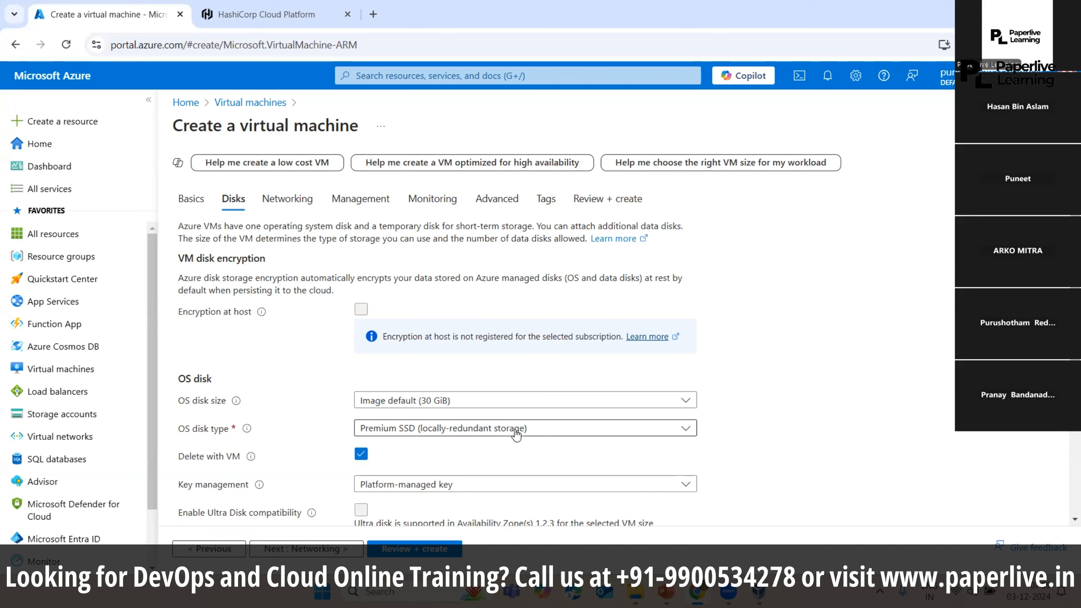
Step: Check the description of the OS disk size setting and the disk sizes offered for it
{"action": "mouse_move", "coordinate": [237, 404]}
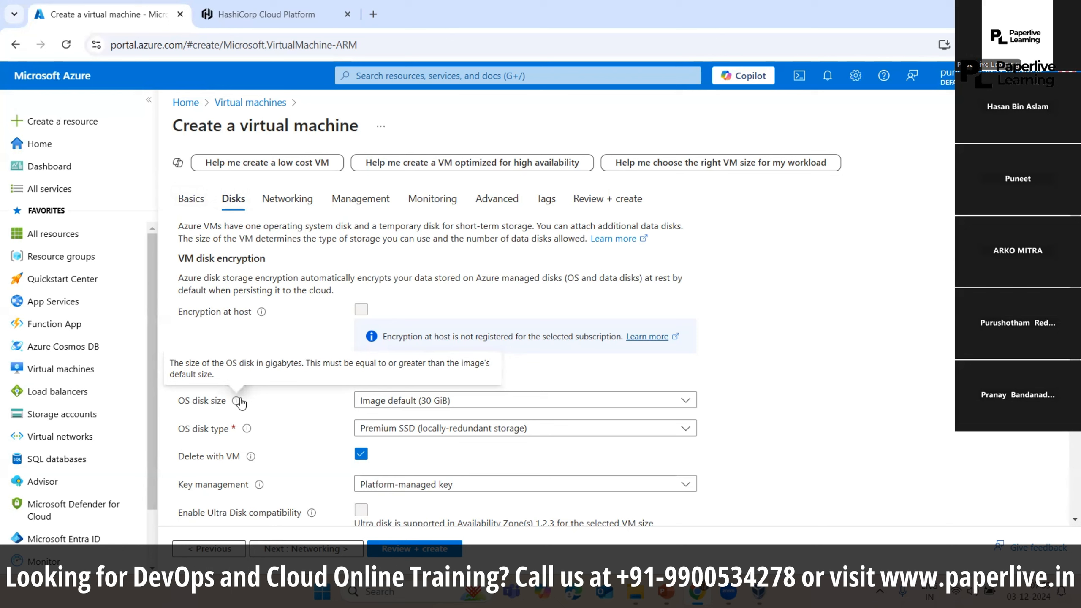
{"action": "left_click", "coordinate": [411, 402]}
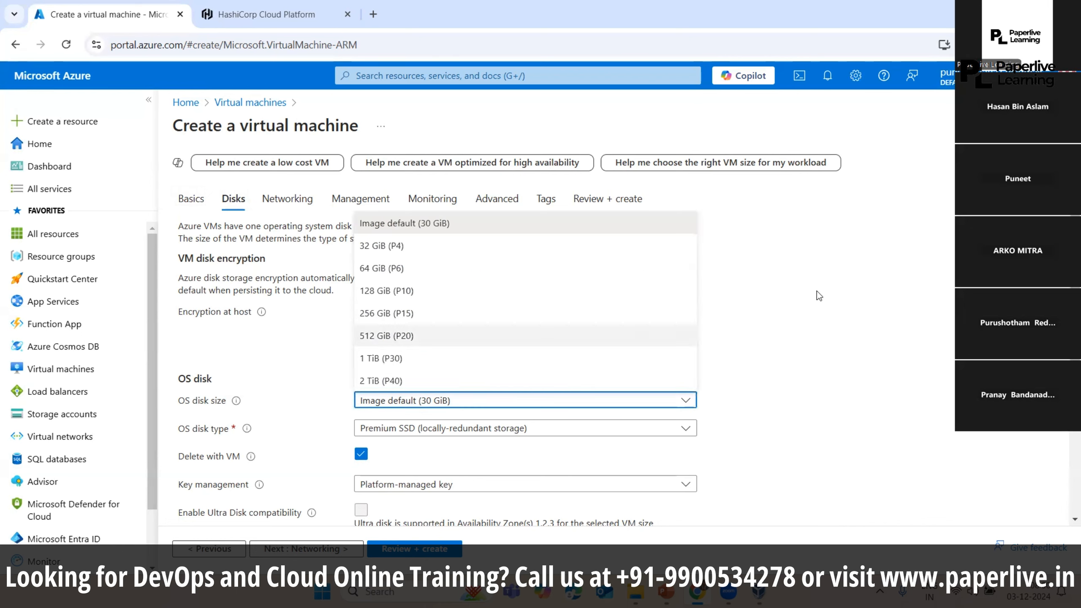
{"action": "left_click", "coordinate": [243, 356]}
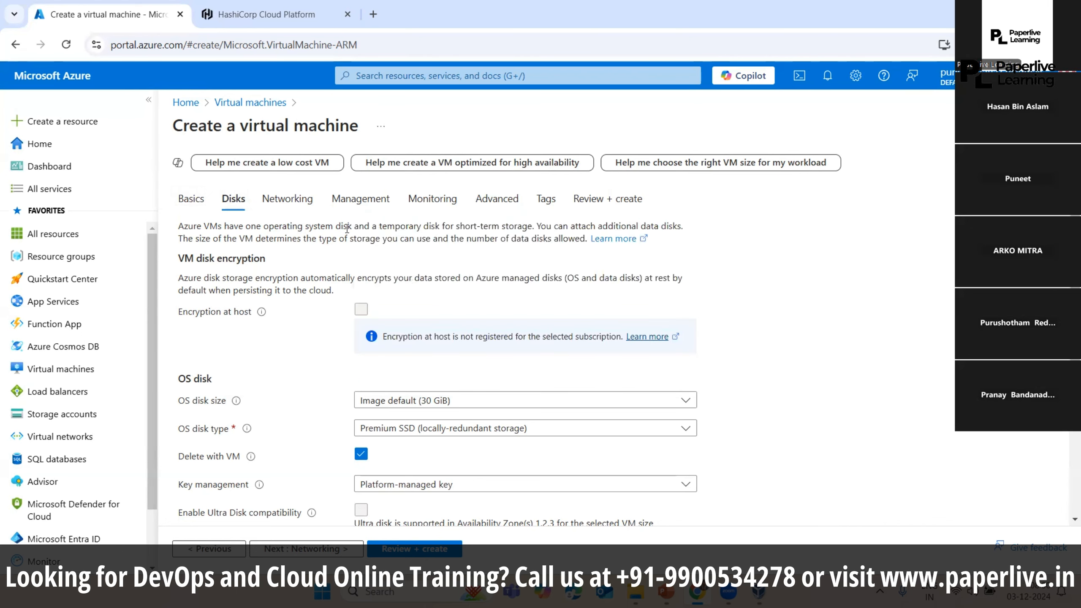
Step: Try Standard SSD (locally-redundant storage) as the OS disk type, read the SLA note, and restore Premium SSD
{"action": "left_click", "coordinate": [462, 427]}
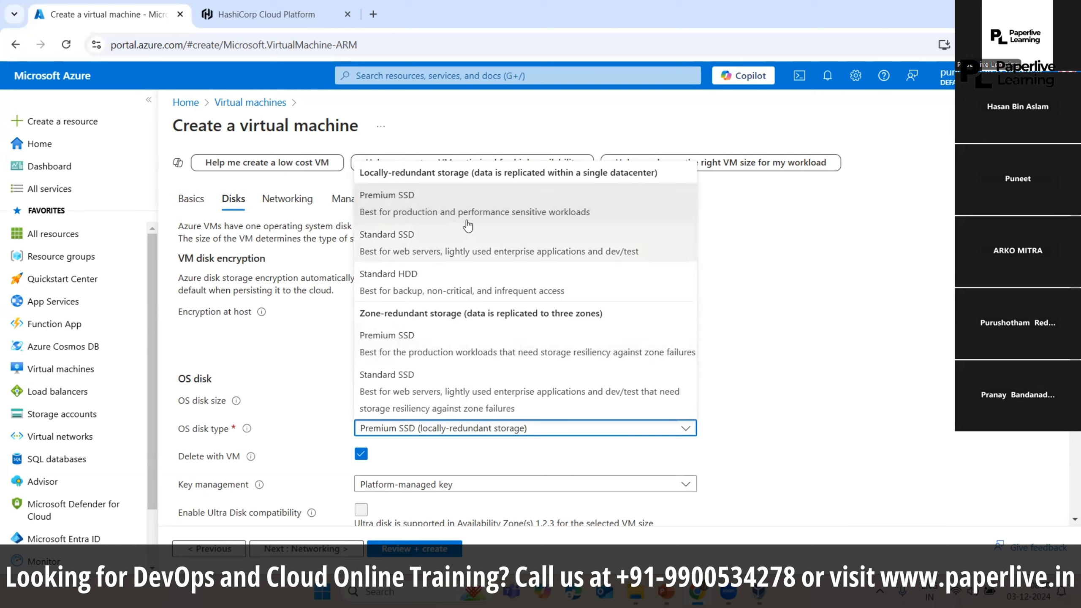
{"action": "left_click", "coordinate": [426, 249]}
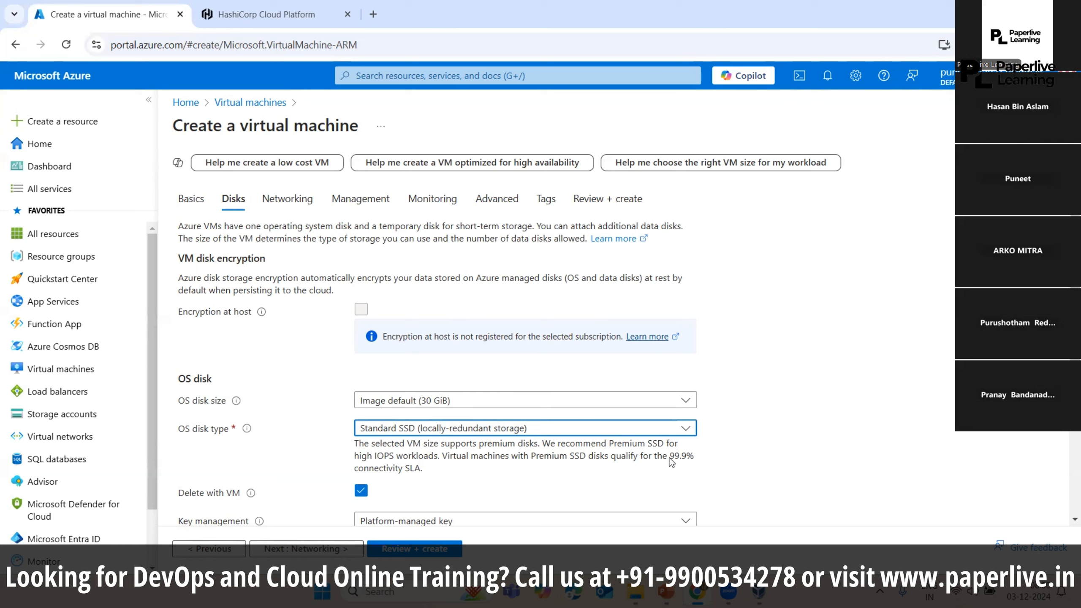
{"action": "left_click_drag", "start_coordinate": [674, 458], "coordinate": [691, 456]}
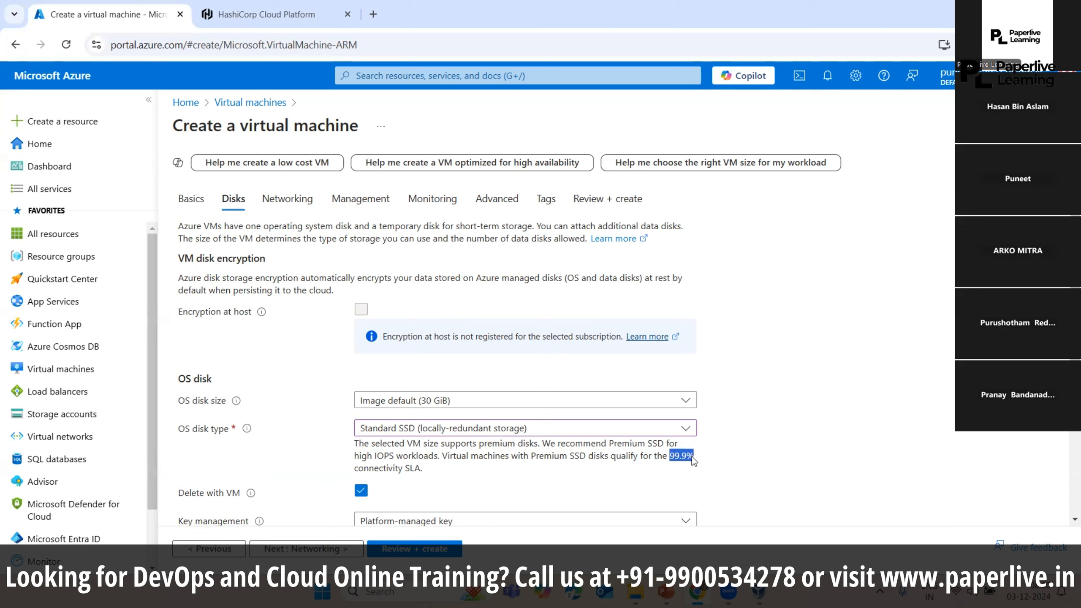
{"action": "left_click", "coordinate": [633, 433]}
{"action": "left_click", "coordinate": [448, 197]}
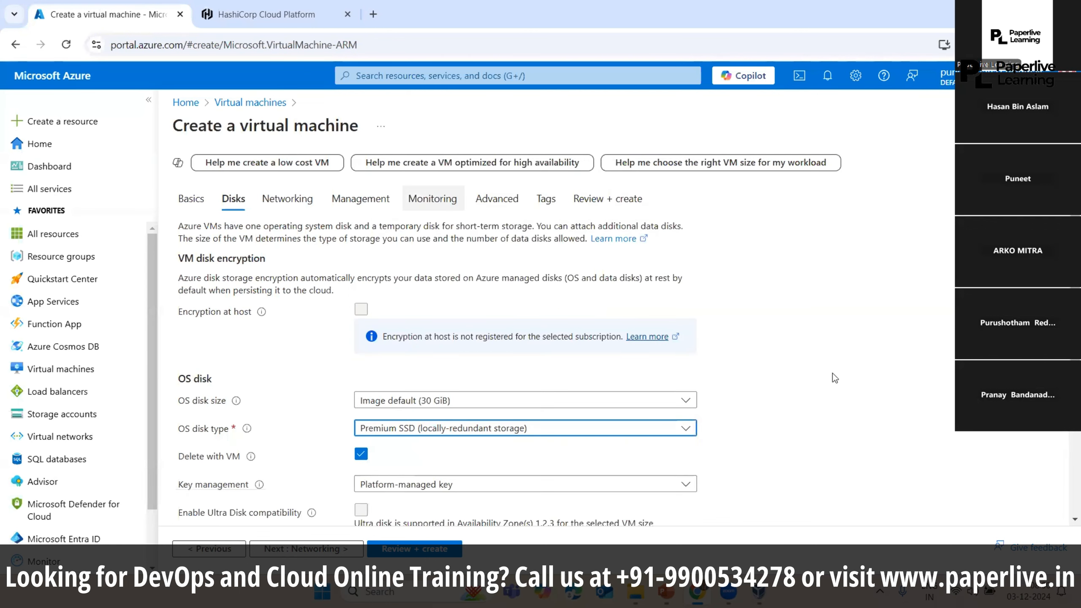
Step: Set the OS disk type to Standard HDD (locally-redundant storage) and check the OS disk sizes offered for it
{"action": "left_click", "coordinate": [465, 436]}
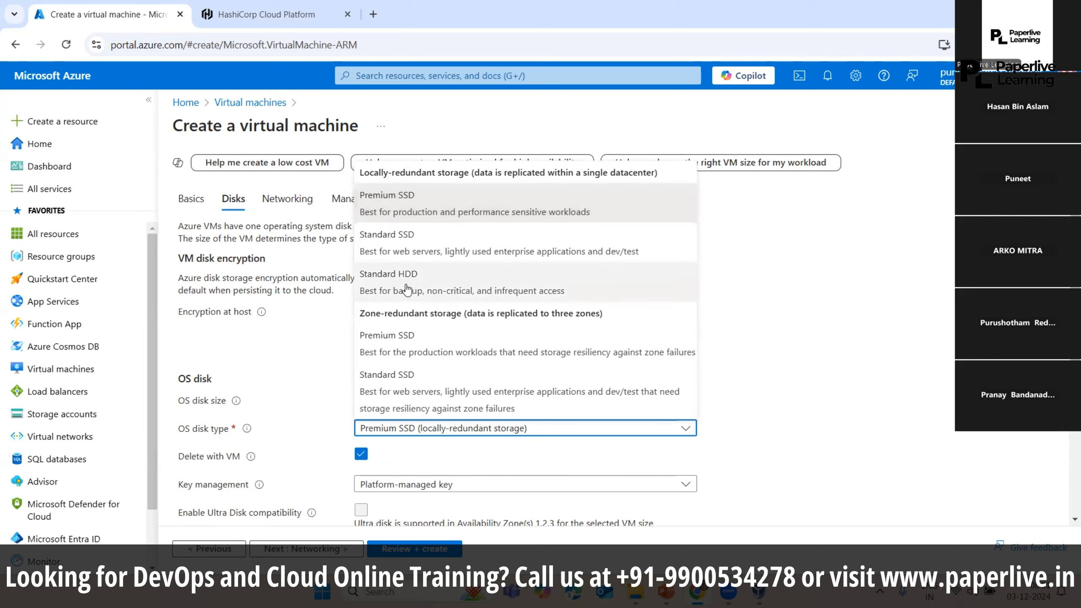
{"action": "left_click", "coordinate": [431, 287]}
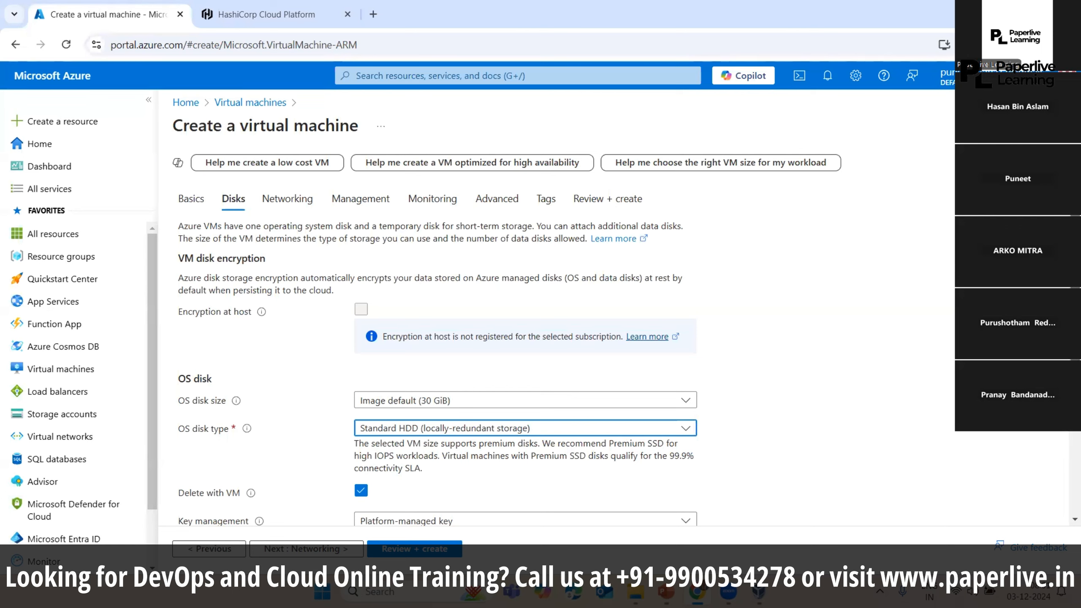
{"action": "scroll", "coordinate": [1066, 444], "scroll_direction": "down", "scroll_amount": 5}
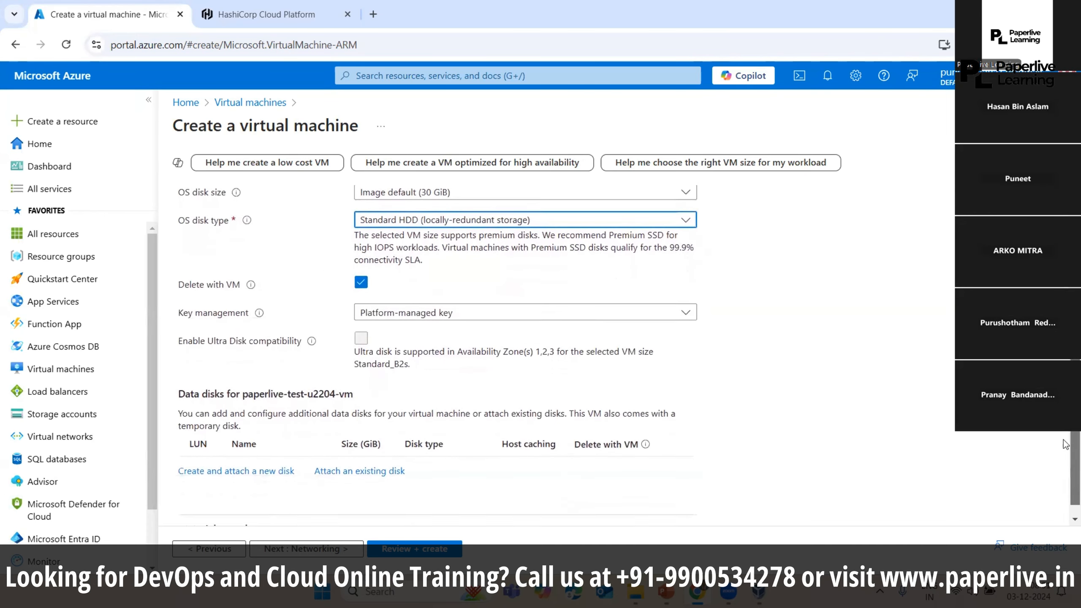
{"action": "scroll", "coordinate": [1067, 468], "scroll_direction": "up", "scroll_amount": 5}
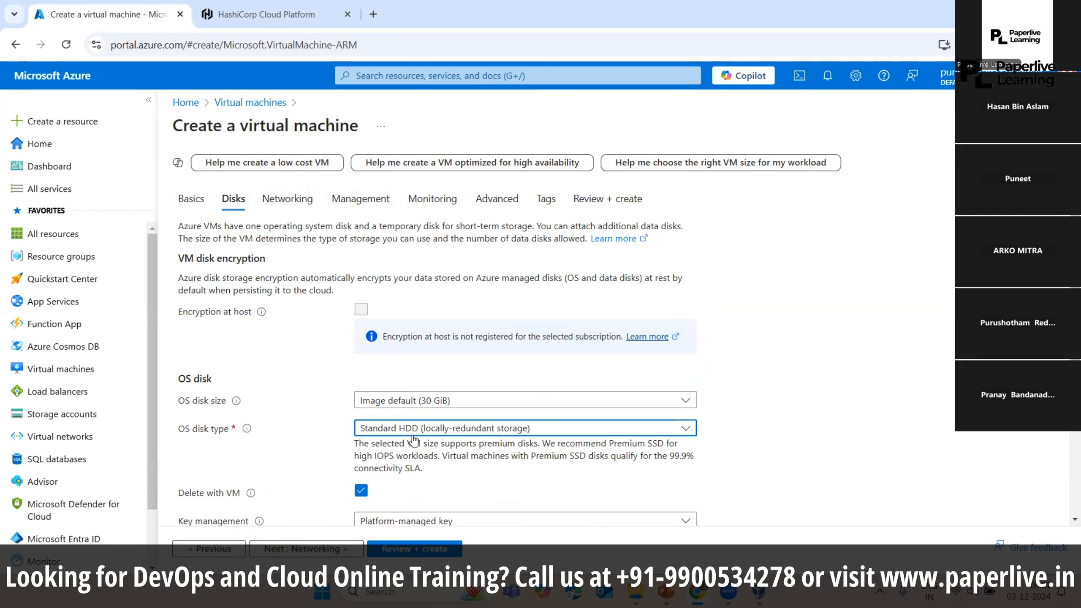
{"action": "left_click", "coordinate": [434, 433]}
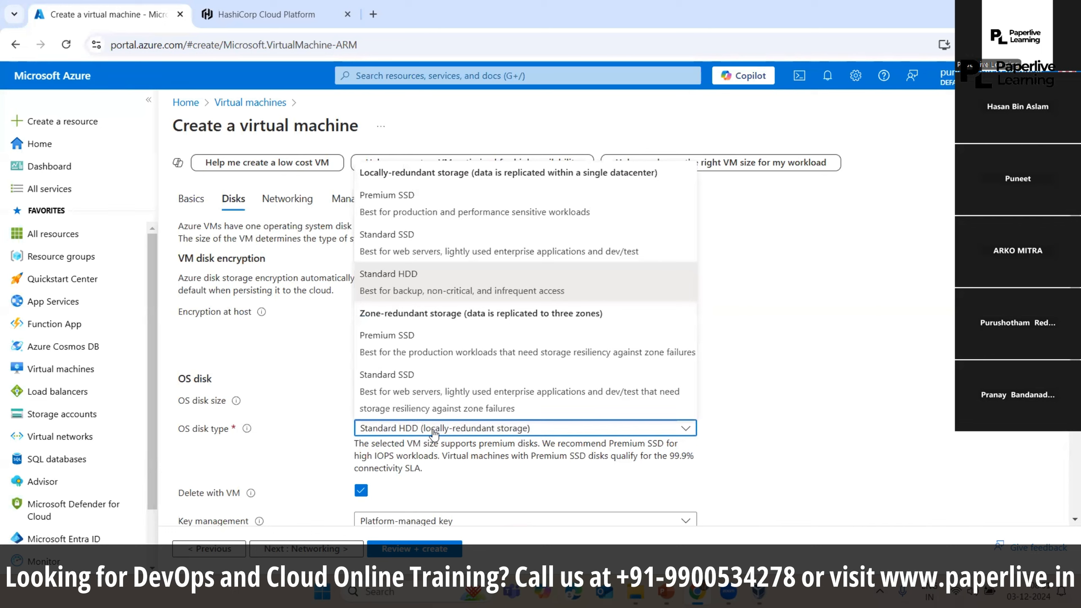
{"action": "left_click", "coordinate": [434, 431]}
{"action": "left_click", "coordinate": [463, 403]}
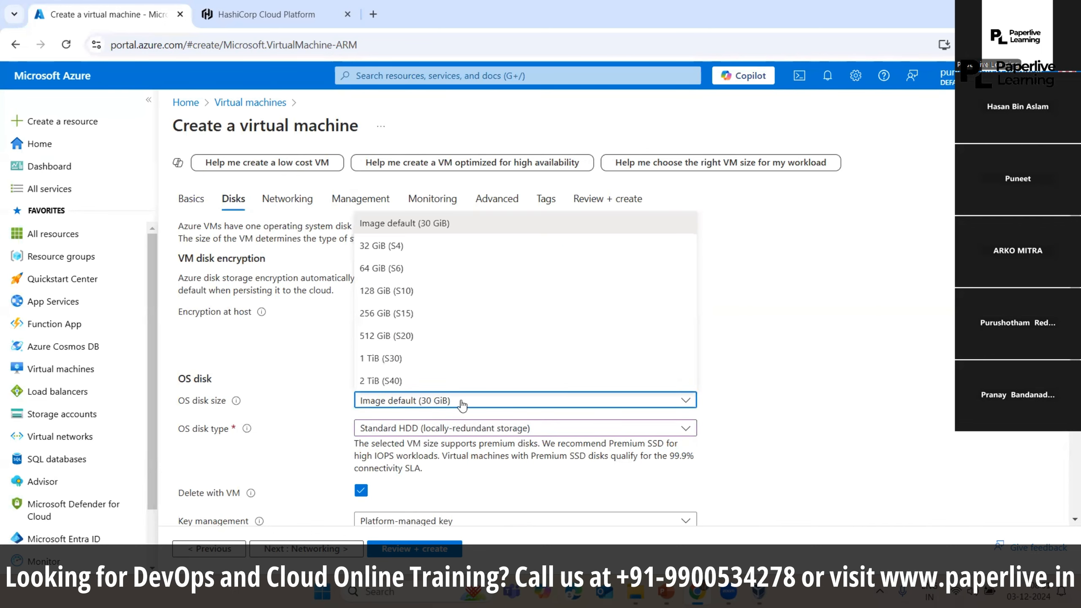
{"action": "left_click", "coordinate": [462, 404]}
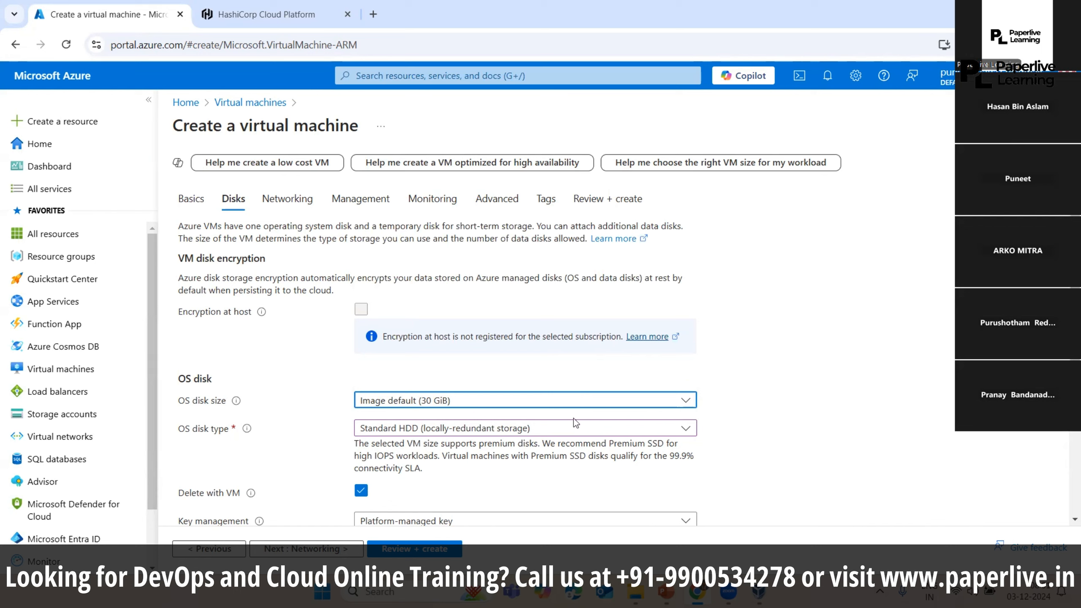
Step: Set the OS disk type to Standard SSD (locally-redundant storage)
{"action": "left_click", "coordinate": [432, 428]}
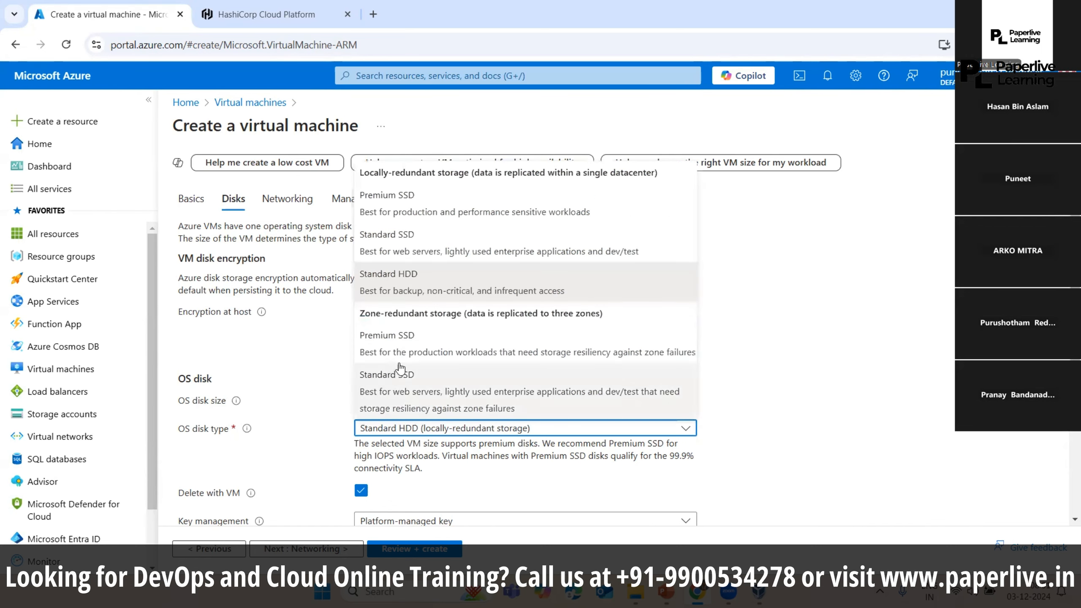
{"action": "left_click", "coordinate": [385, 242]}
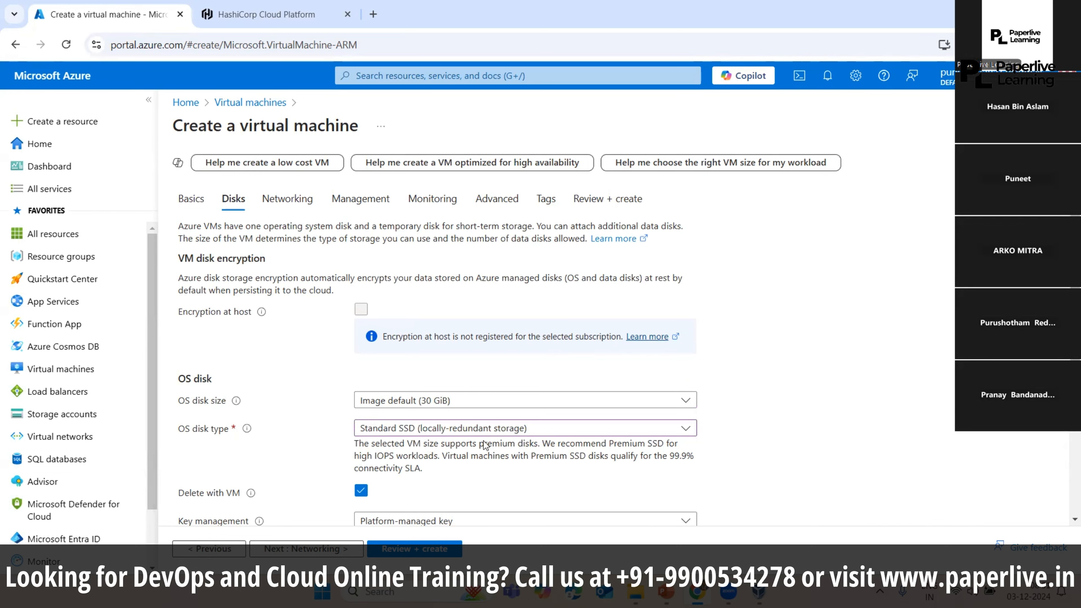
{"action": "scroll", "coordinate": [438, 358], "scroll_direction": "down", "scroll_amount": 2}
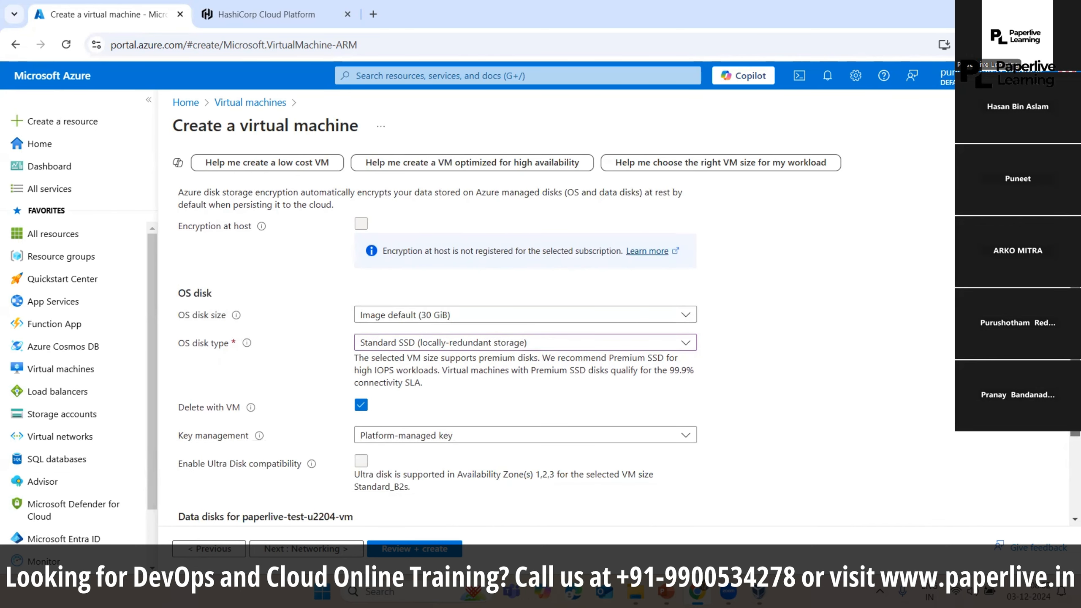
Step: Switch to the Az-900.pptx presentation in PowerPoint, present the "Storage for the VM" slide full screen, and end the slide show
{"action": "left_click", "coordinate": [666, 592]}
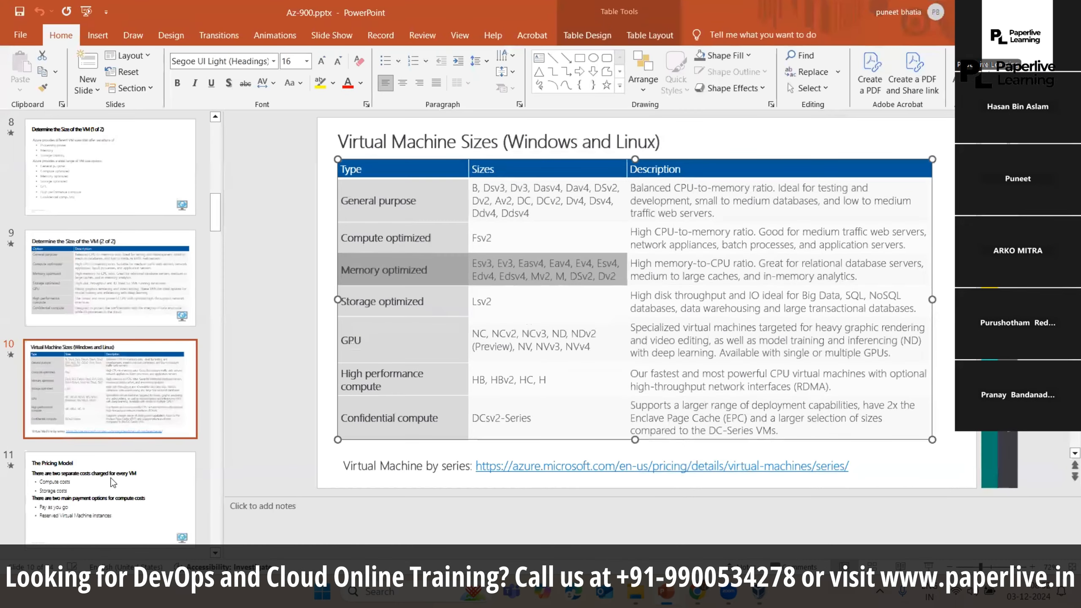
{"action": "left_click", "coordinate": [110, 478]}
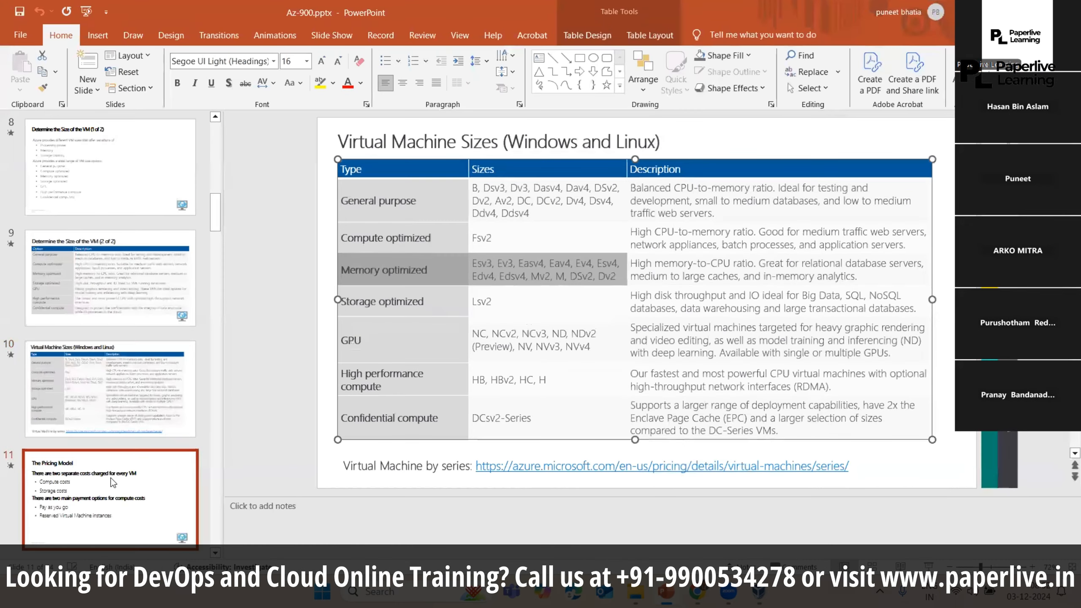
{"action": "key", "text": "Down"}
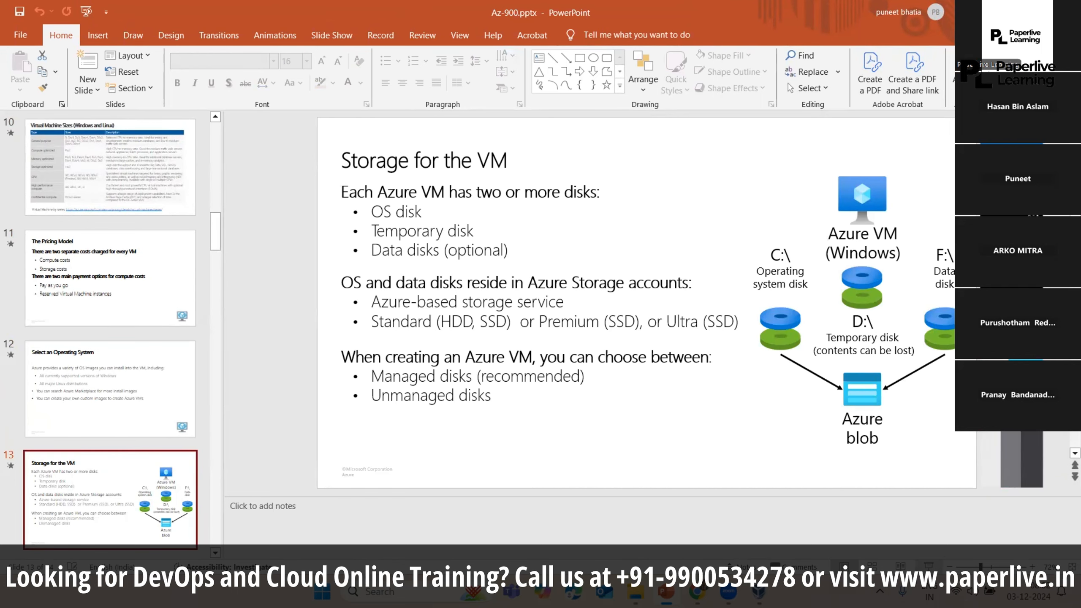
{"action": "key", "text": "shift+F5"}
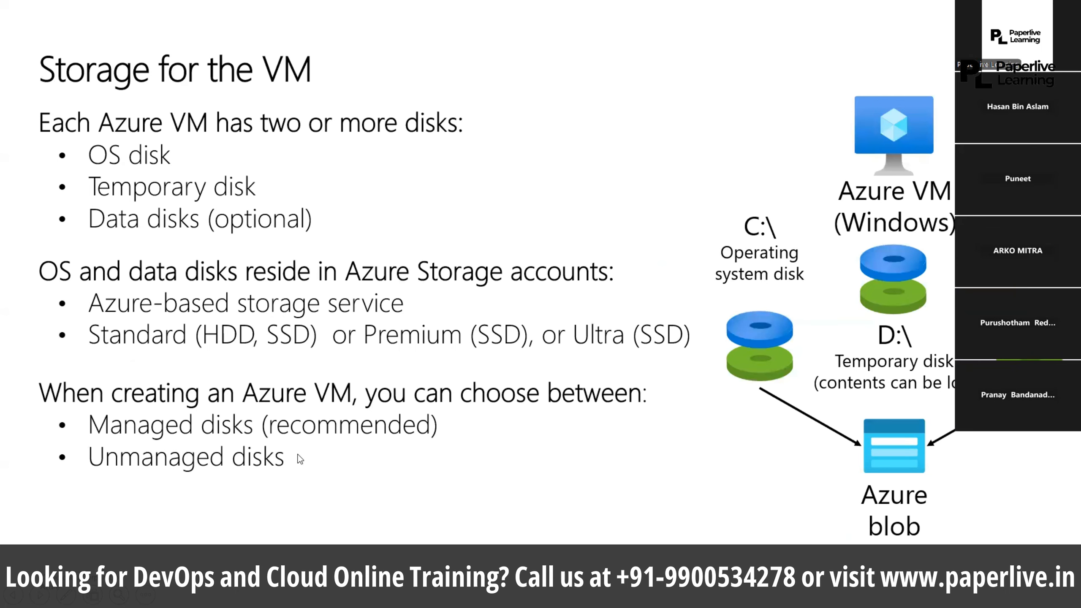
{"action": "key", "text": "Escape"}
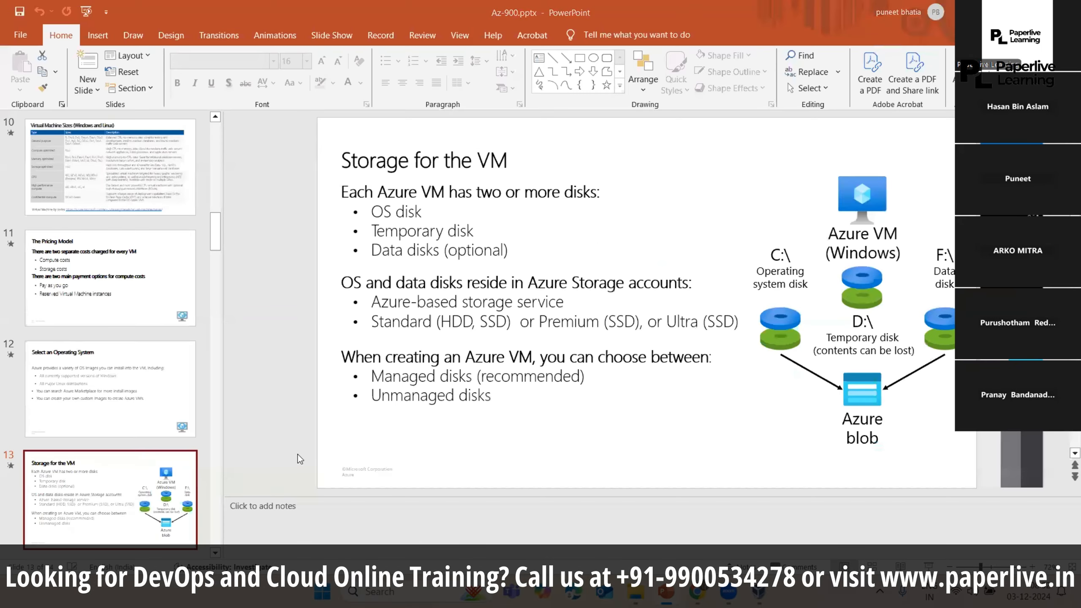
Step: Return to the Azure portal in the browser, add a data disk row for attaching an existing disk, and check which disks are available
{"action": "key", "text": "alt+Tab"}
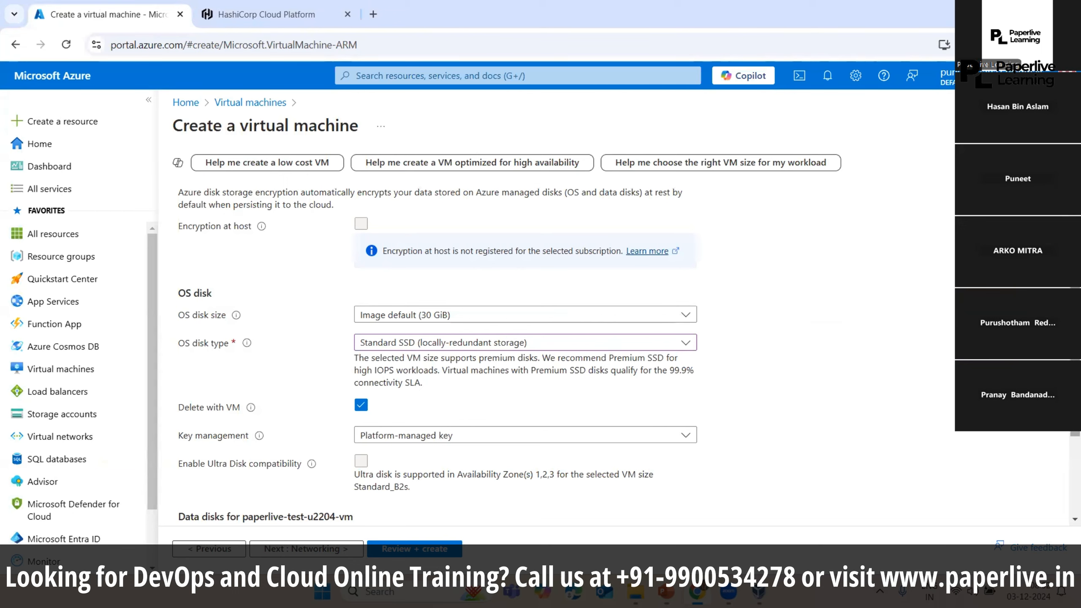
{"action": "scroll", "coordinate": [523, 341], "scroll_direction": "down", "scroll_amount": 3}
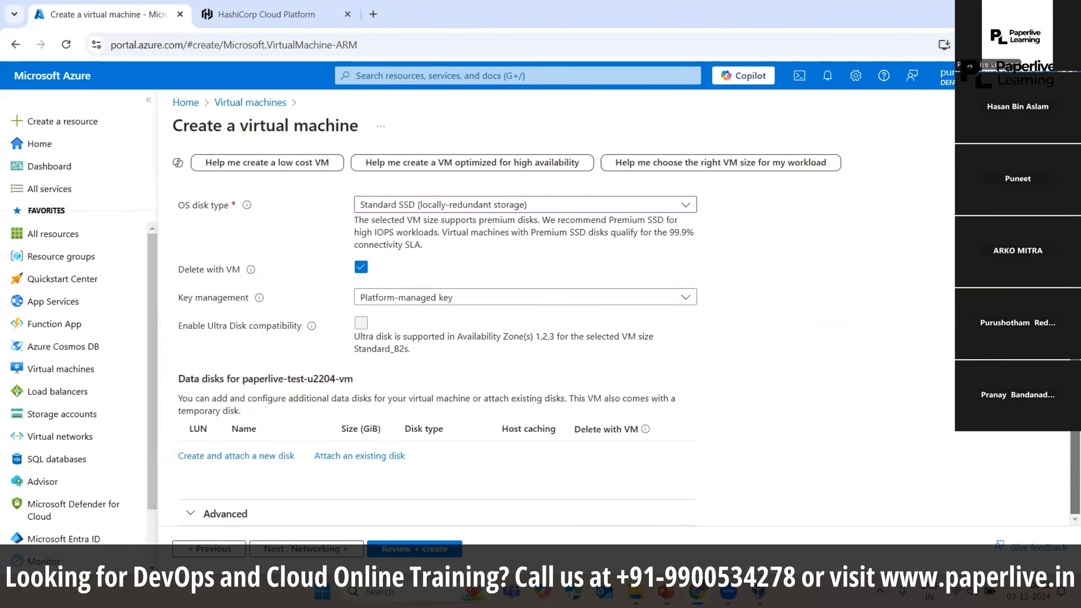
{"action": "scroll", "coordinate": [524, 341], "scroll_direction": "up", "scroll_amount": 3}
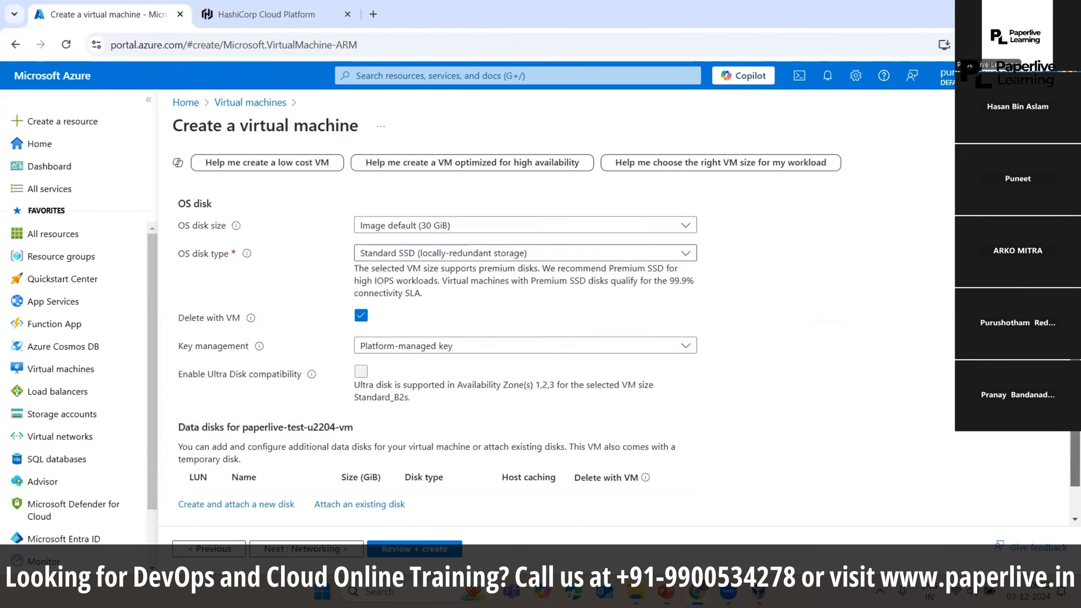
{"action": "scroll", "coordinate": [524, 341], "scroll_direction": "up", "scroll_amount": 1}
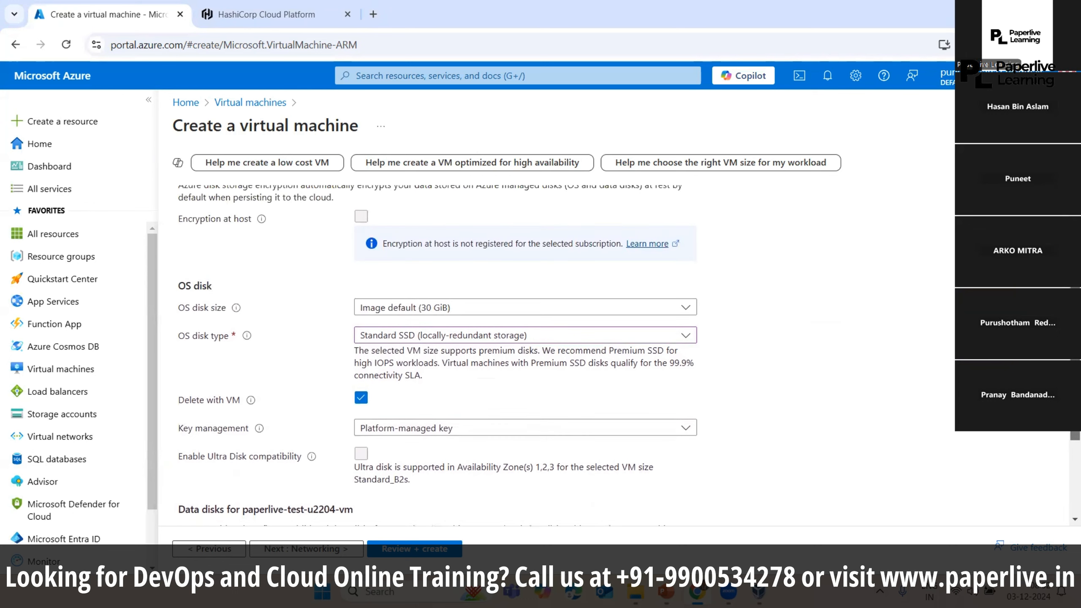
{"action": "scroll", "coordinate": [524, 341], "scroll_direction": "down", "scroll_amount": 1}
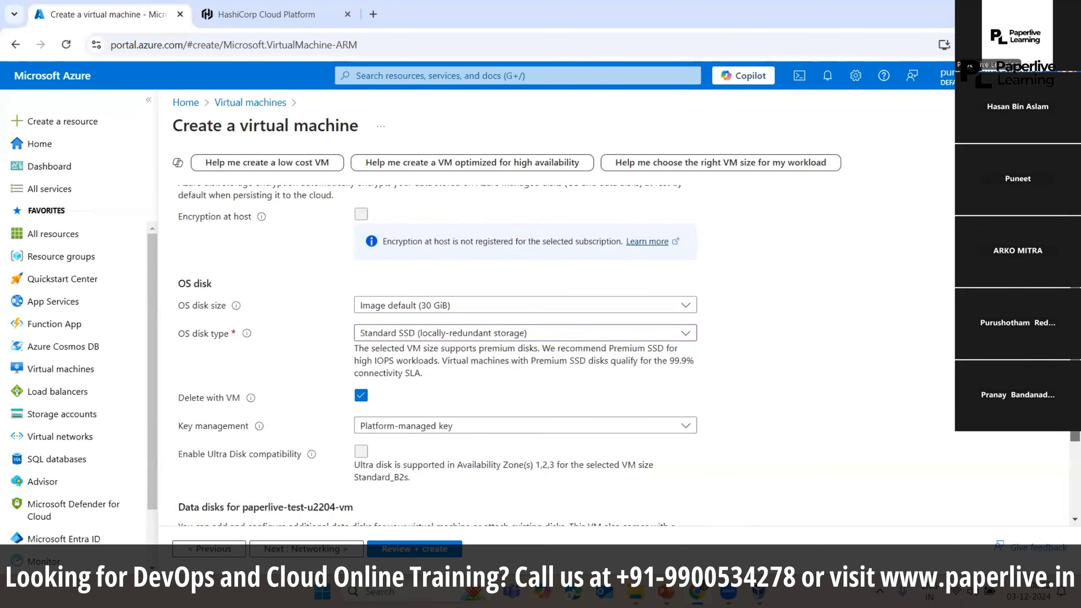
{"action": "scroll", "coordinate": [524, 341], "scroll_direction": "down", "scroll_amount": 2}
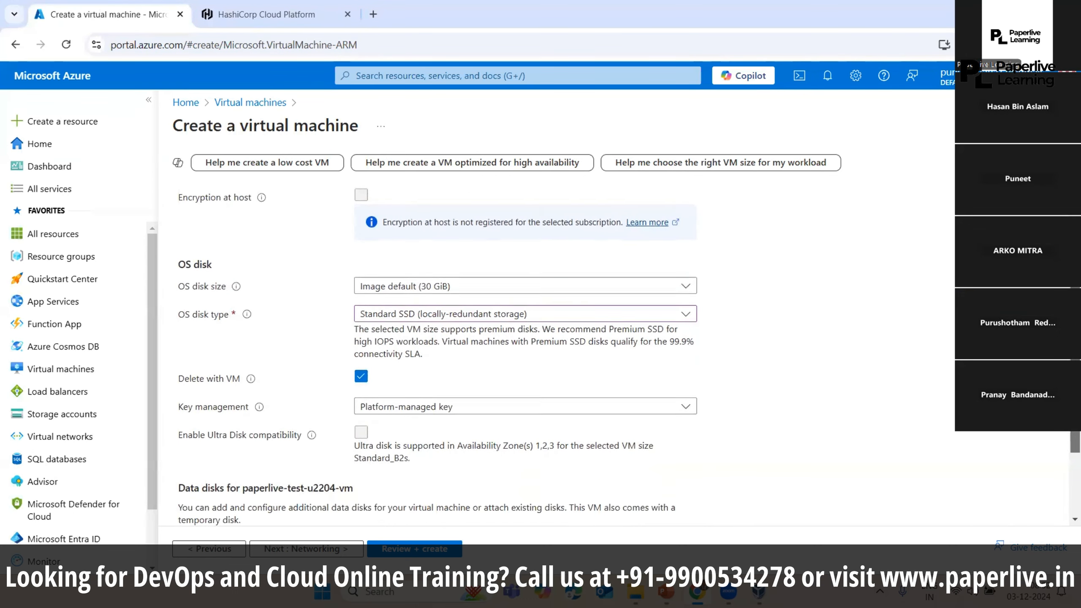
{"action": "scroll", "coordinate": [524, 341], "scroll_direction": "down", "scroll_amount": 3}
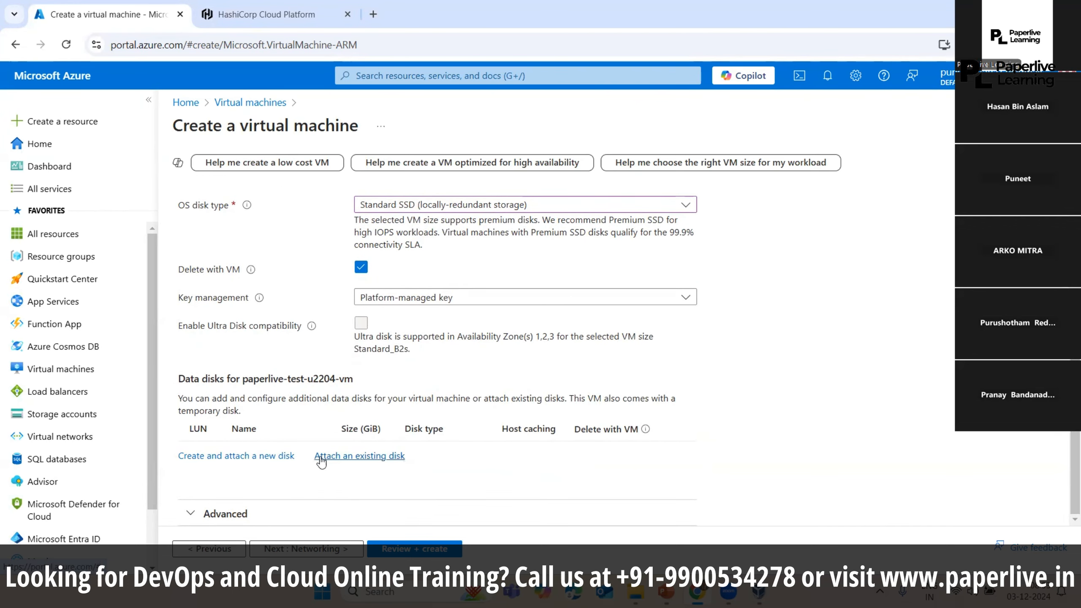
{"action": "left_click", "coordinate": [353, 457]}
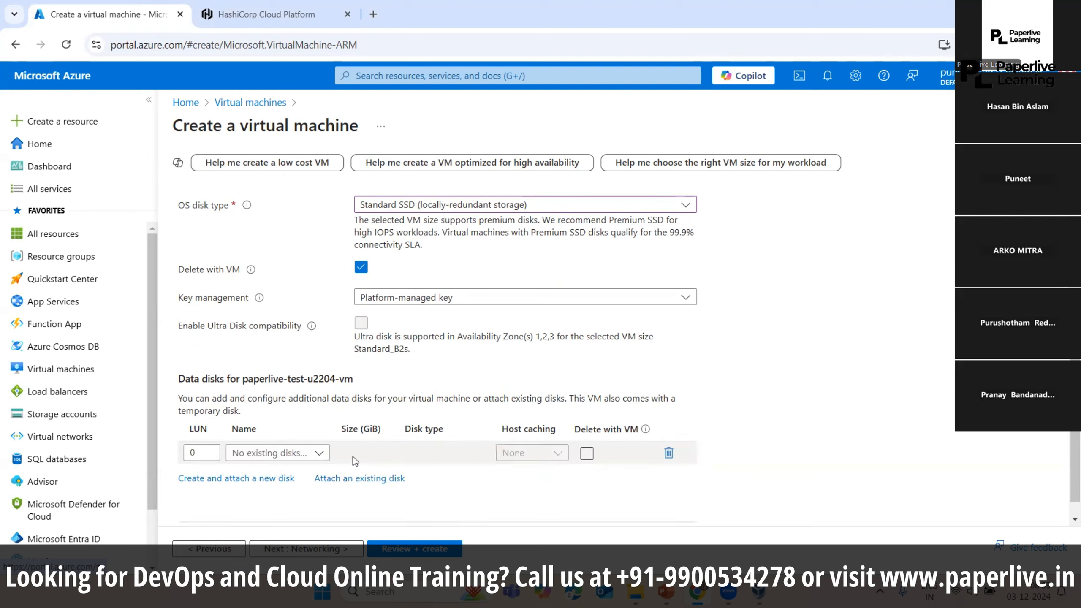
{"action": "left_click", "coordinate": [319, 456]}
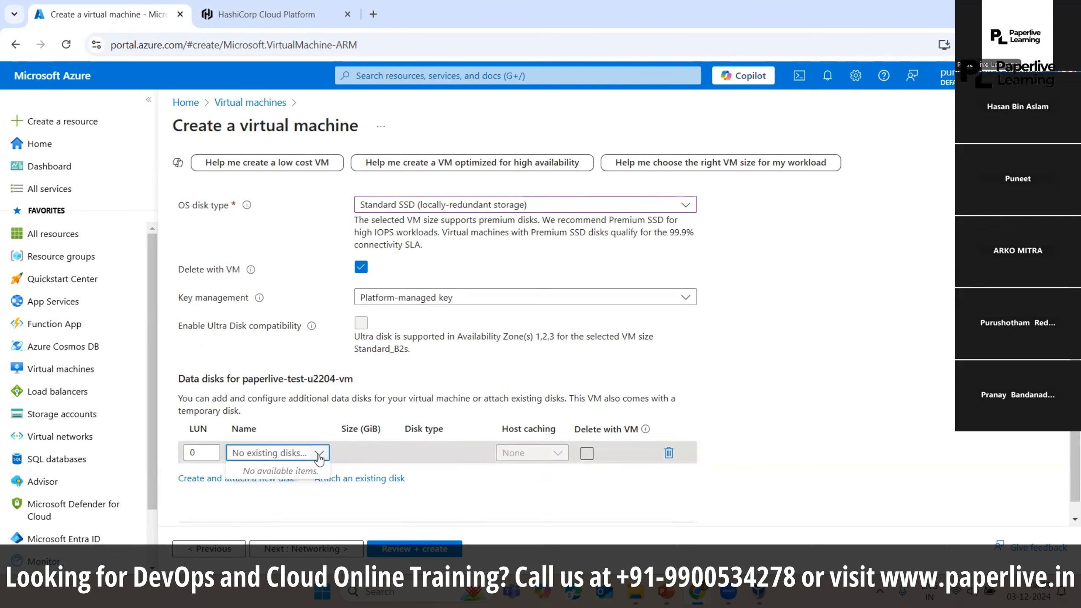
{"action": "left_click", "coordinate": [845, 389]}
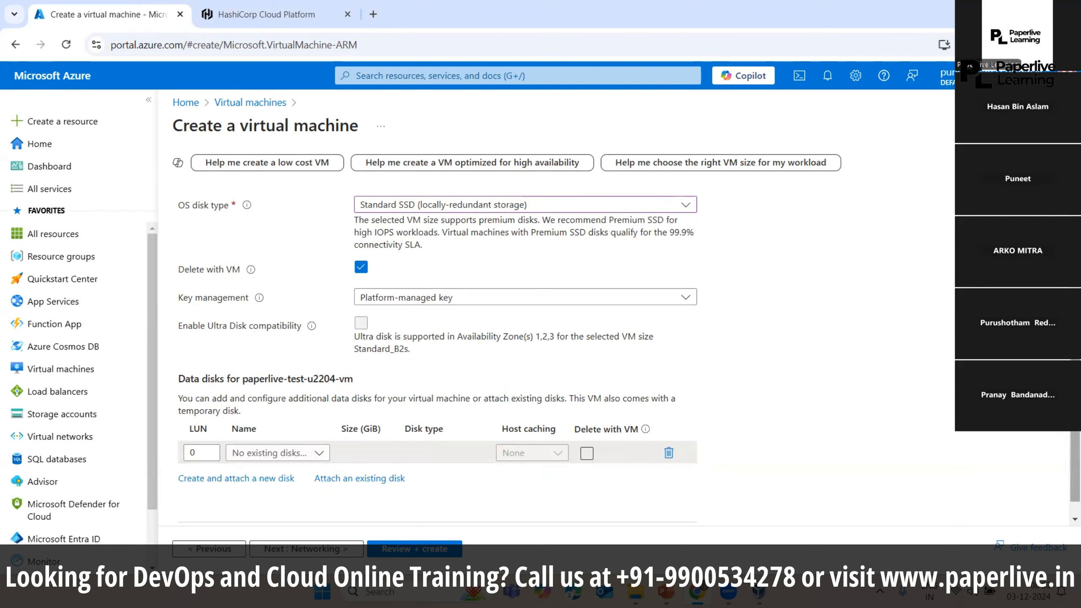
Step: Expand the advanced disk settings and examine the managed disk and ephemeral OS disk options
{"action": "scroll", "coordinate": [783, 507], "scroll_direction": "down", "scroll_amount": 1}
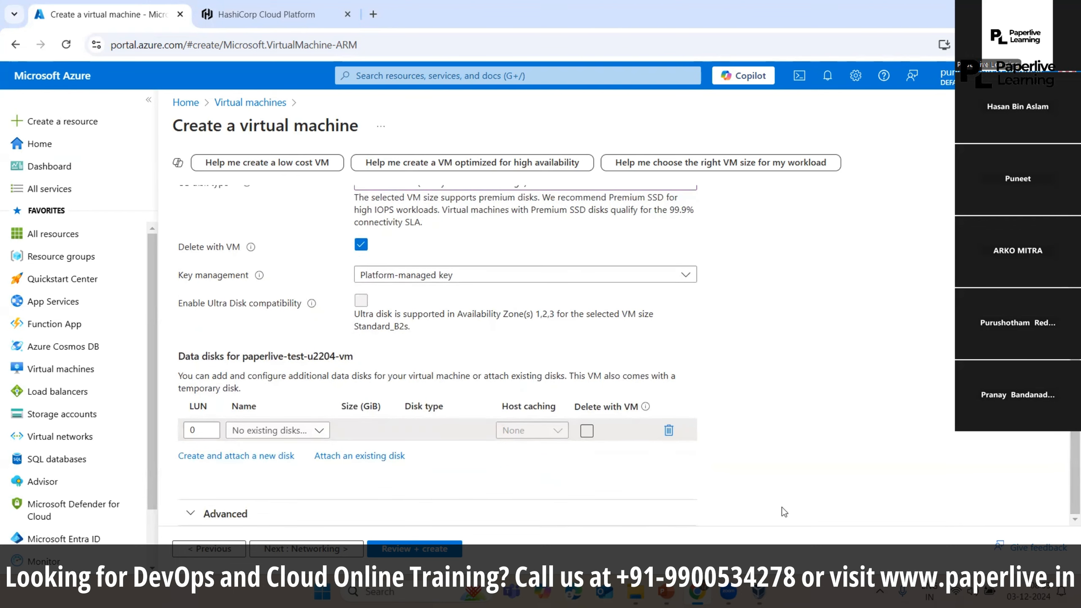
{"action": "left_click", "coordinate": [222, 516]}
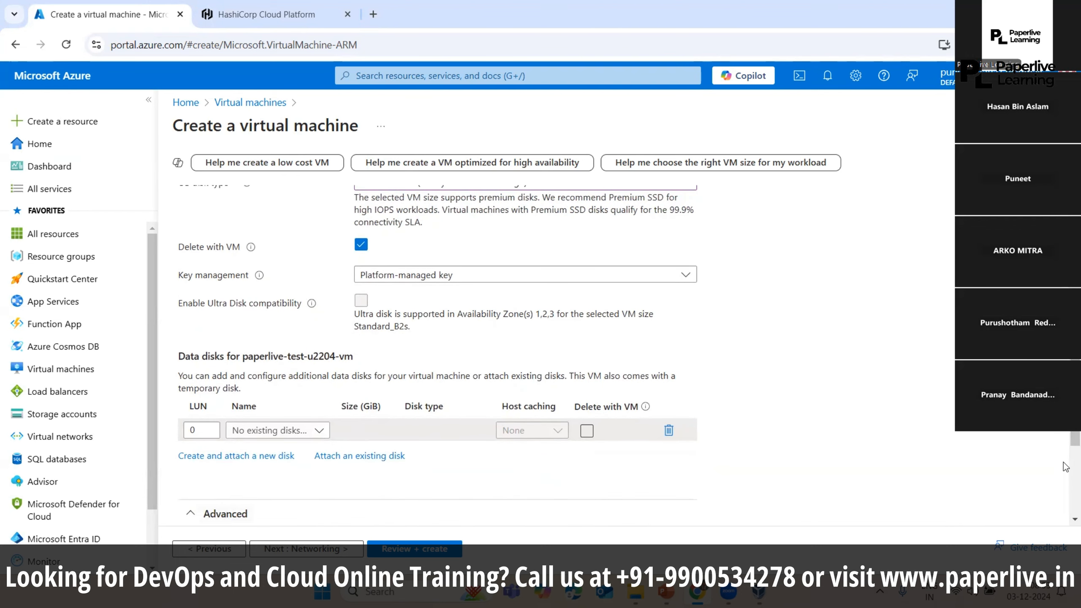
{"action": "scroll", "coordinate": [1066, 515], "scroll_direction": "down", "scroll_amount": 3}
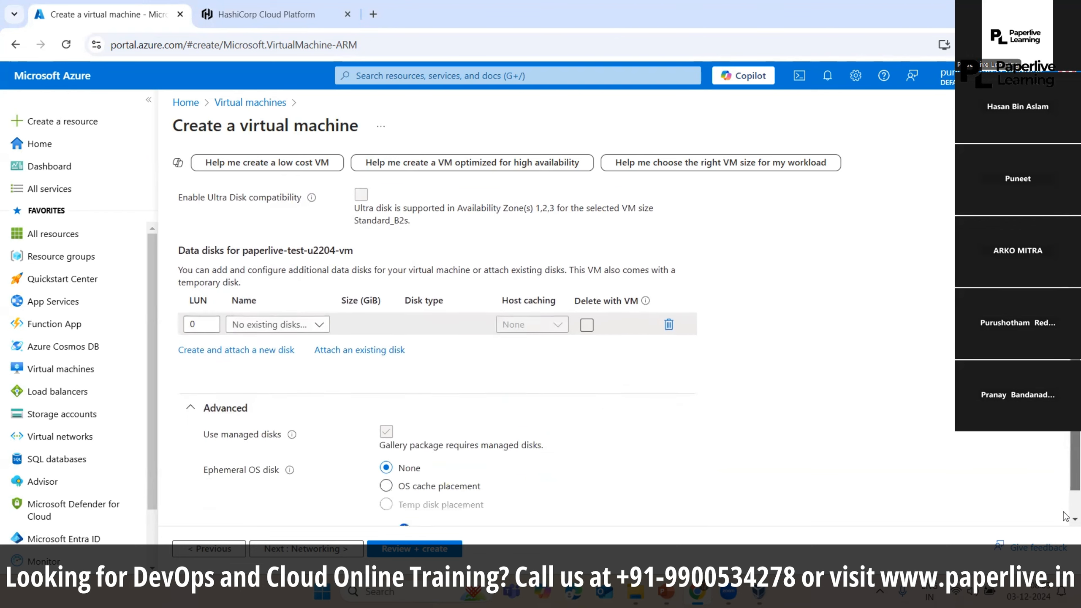
Step: Set the ephemeral OS disk to OS cache placement and check how the OS disk size, type and deletion settings respond
{"action": "scroll", "coordinate": [1066, 517], "scroll_direction": "down", "scroll_amount": 2}
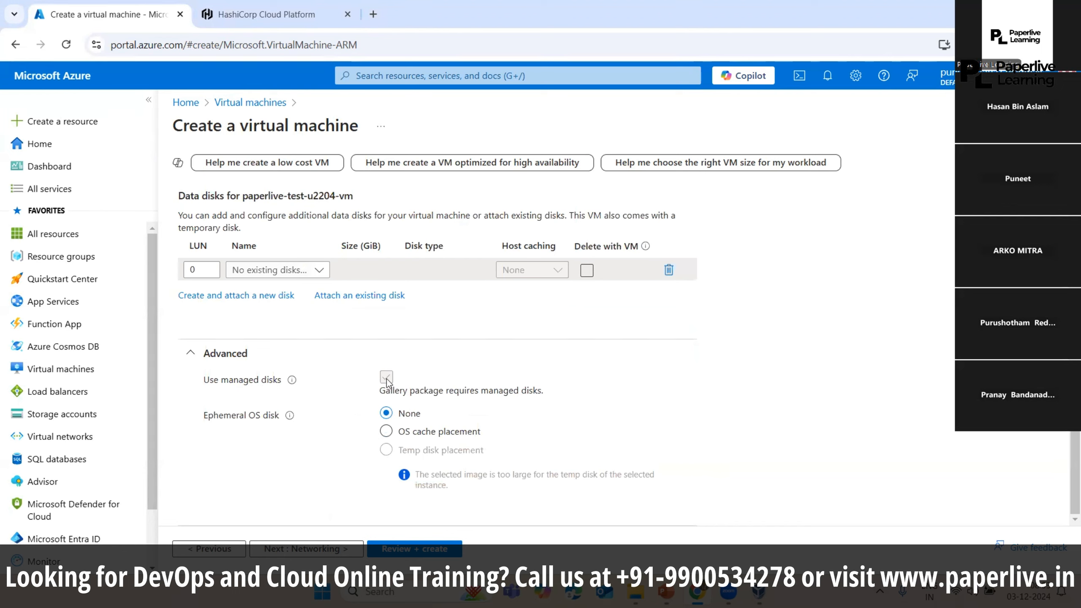
{"action": "left_click", "coordinate": [386, 432]}
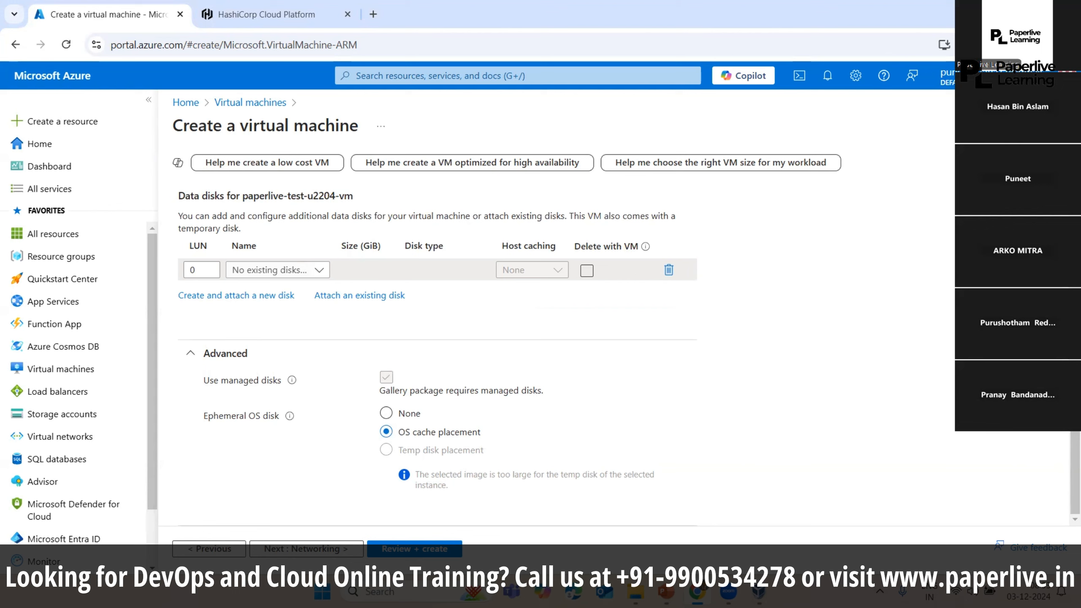
{"action": "scroll", "coordinate": [438, 354], "scroll_direction": "up", "scroll_amount": 4}
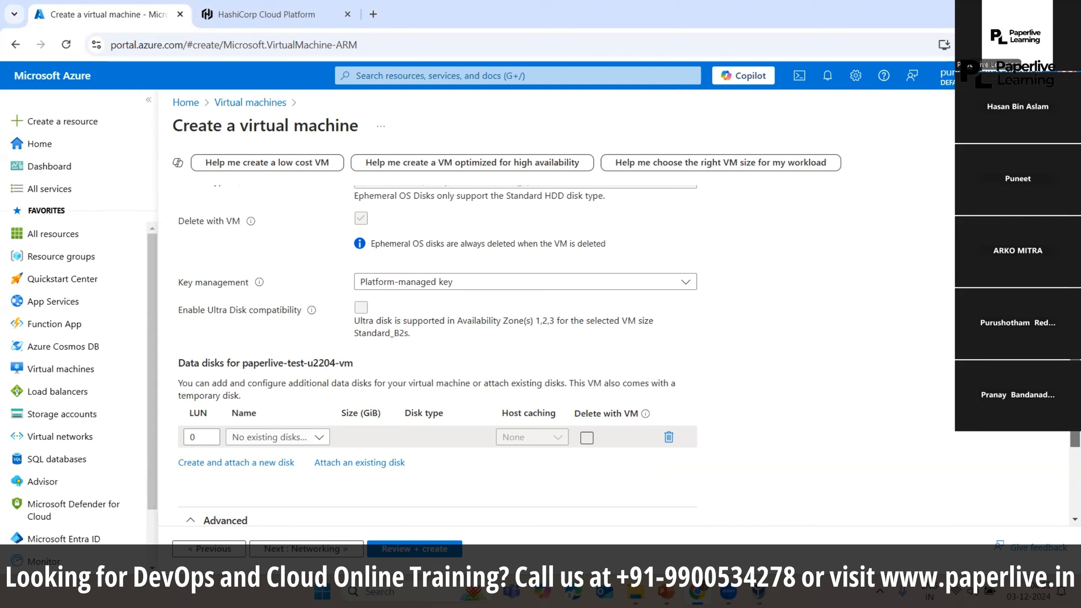
{"action": "scroll", "coordinate": [437, 355], "scroll_direction": "up", "scroll_amount": 5}
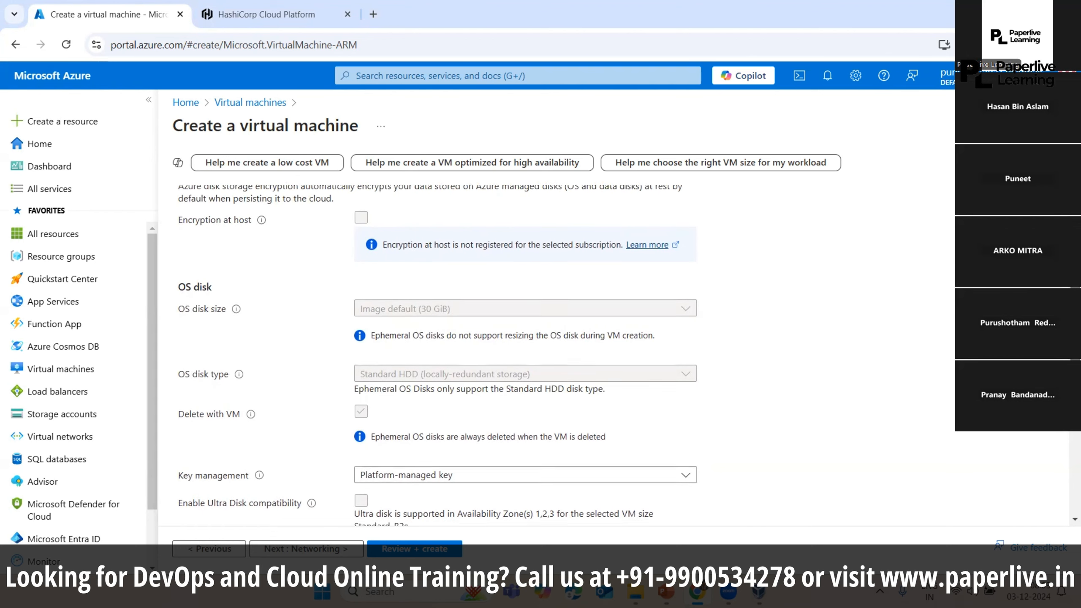
{"action": "scroll", "coordinate": [438, 355], "scroll_direction": "up", "scroll_amount": 2}
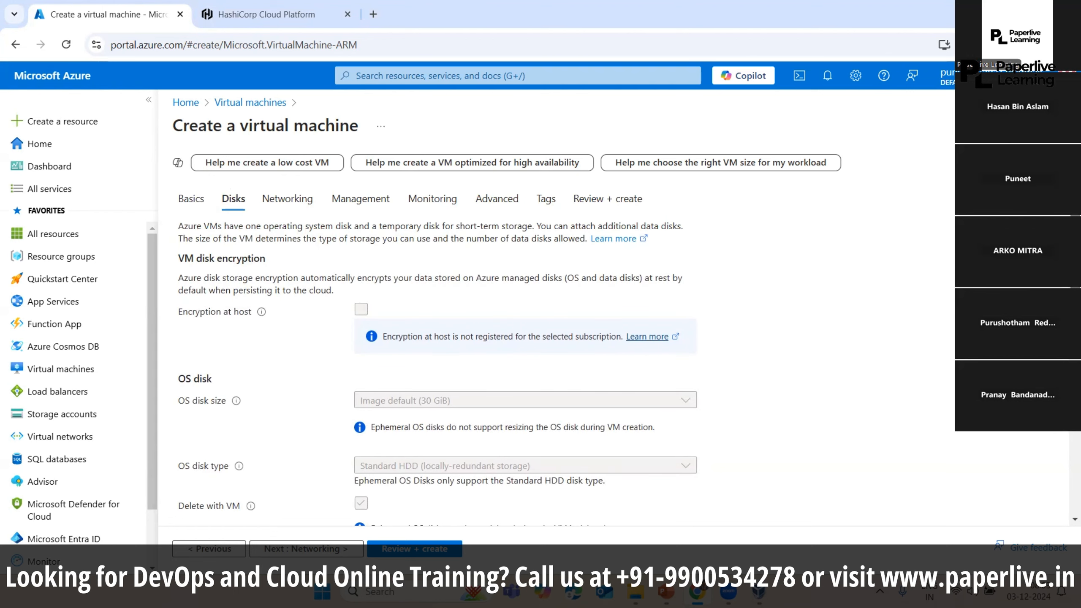
{"action": "scroll", "coordinate": [437, 315], "scroll_direction": "down", "scroll_amount": 4}
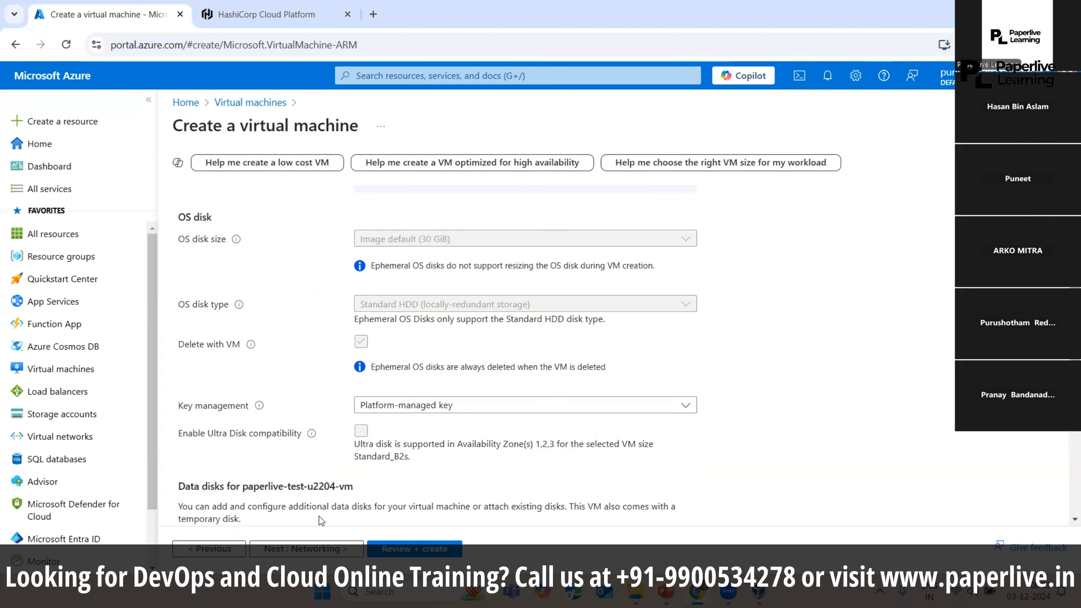
Step: Advance to the networking settings and review the virtual network, public IP, inbound port and load balancing options
{"action": "left_click", "coordinate": [320, 548]}
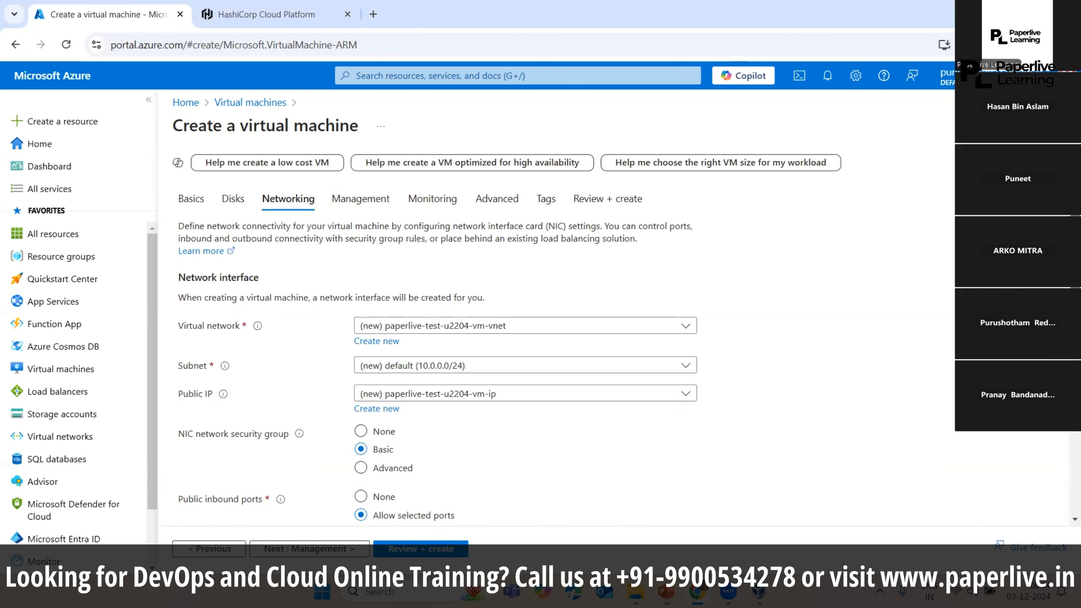
{"action": "scroll", "coordinate": [524, 362], "scroll_direction": "down", "scroll_amount": 8}
{"action": "scroll", "coordinate": [524, 362], "scroll_direction": "up", "scroll_amount": 8}
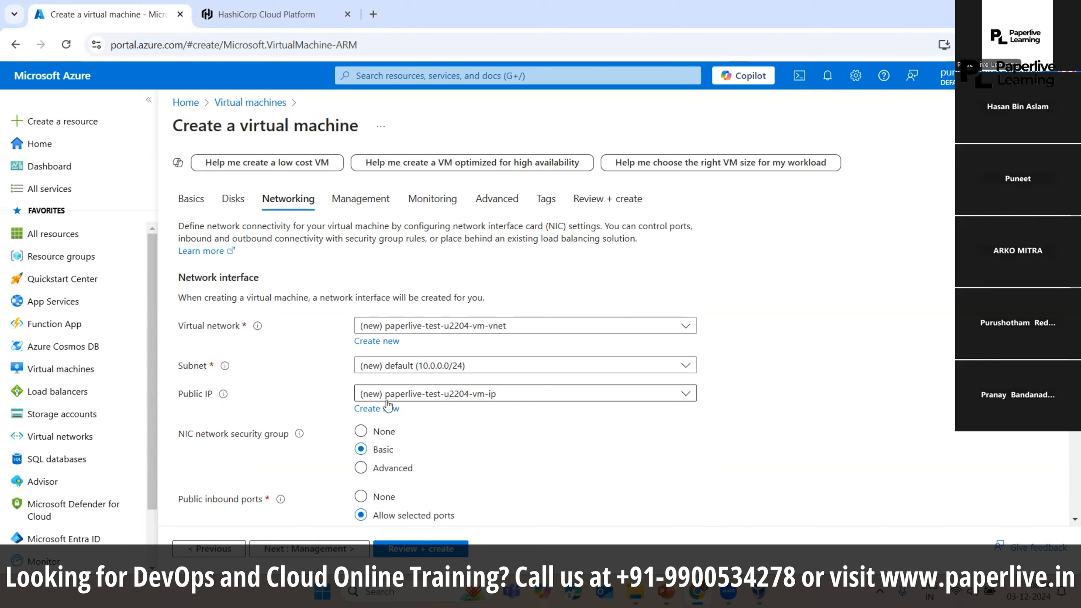
{"action": "mouse_move", "coordinate": [223, 397]}
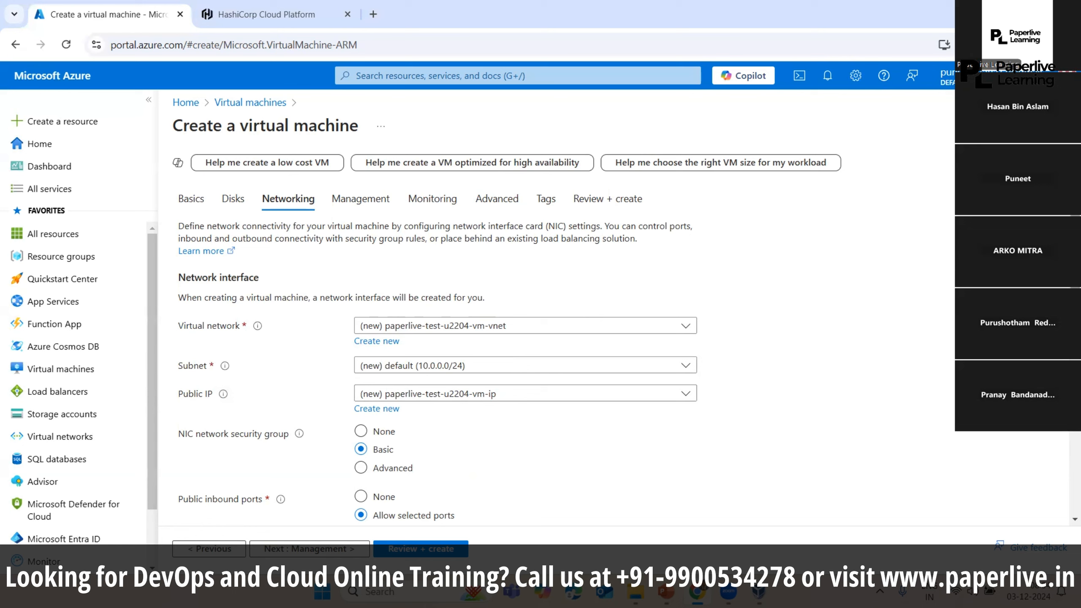
{"action": "scroll", "coordinate": [1065, 452], "scroll_direction": "down", "scroll_amount": 8}
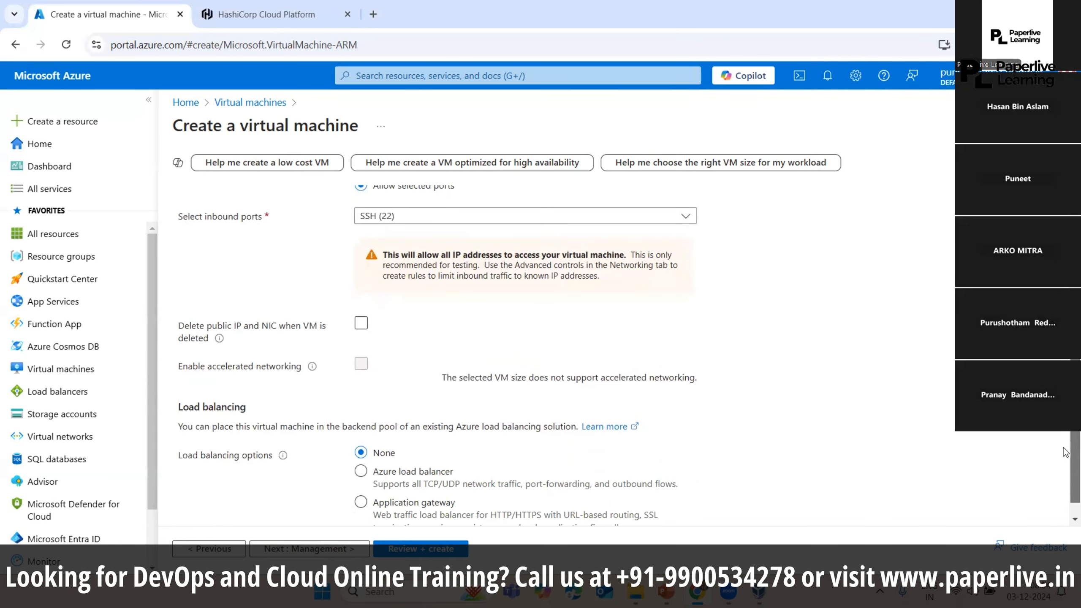
{"action": "scroll", "coordinate": [1066, 501], "scroll_direction": "down", "scroll_amount": 1}
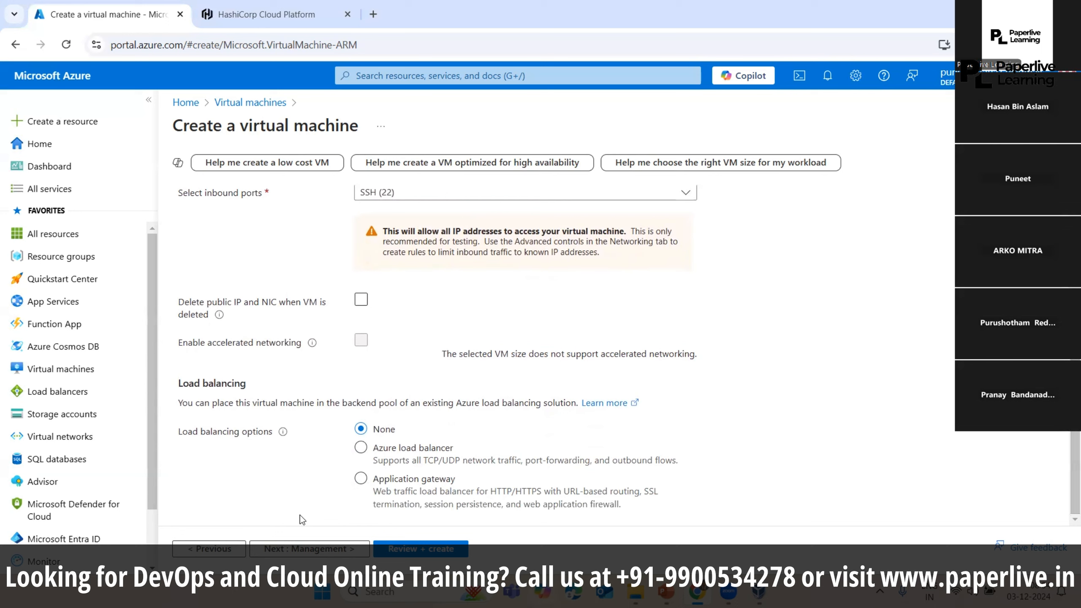
Step: Advance through the management, monitoring and advanced settings to the tags, keeping the default options
{"action": "left_click", "coordinate": [303, 549]}
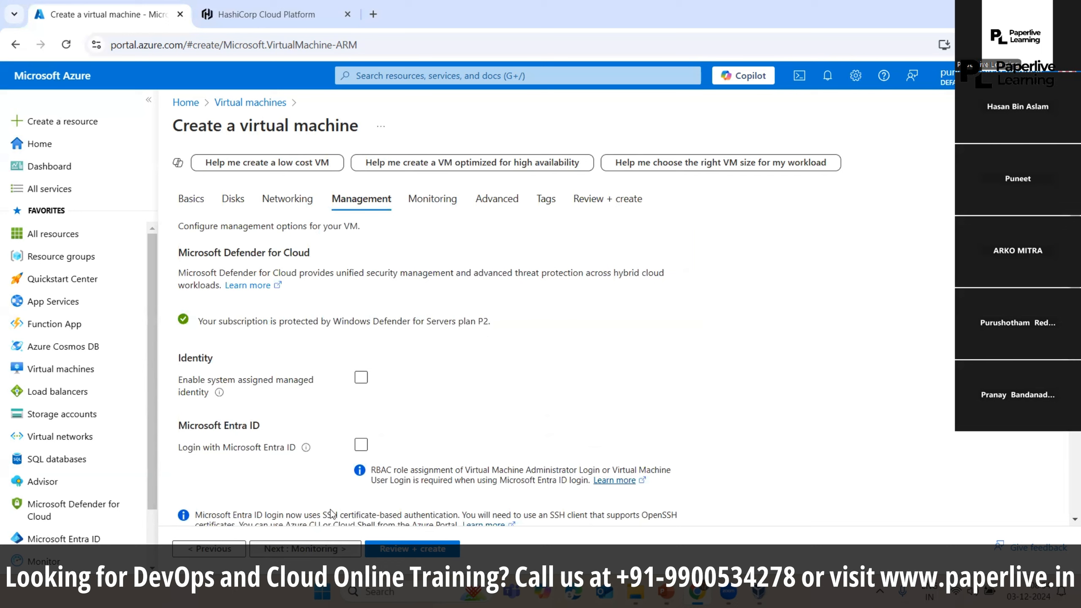
{"action": "left_click", "coordinate": [304, 549]}
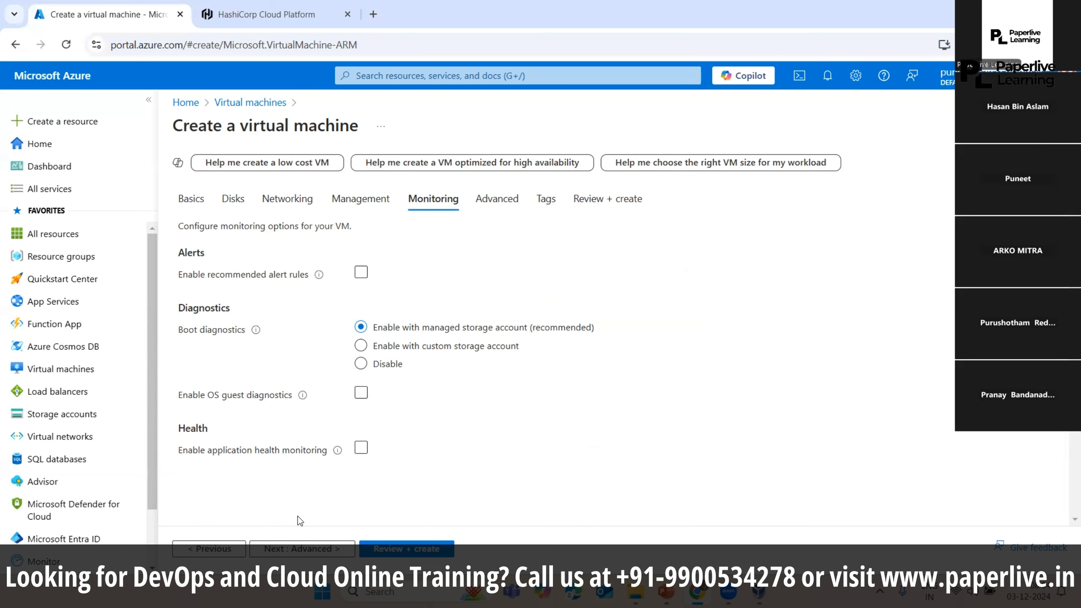
{"action": "left_click", "coordinate": [302, 548]}
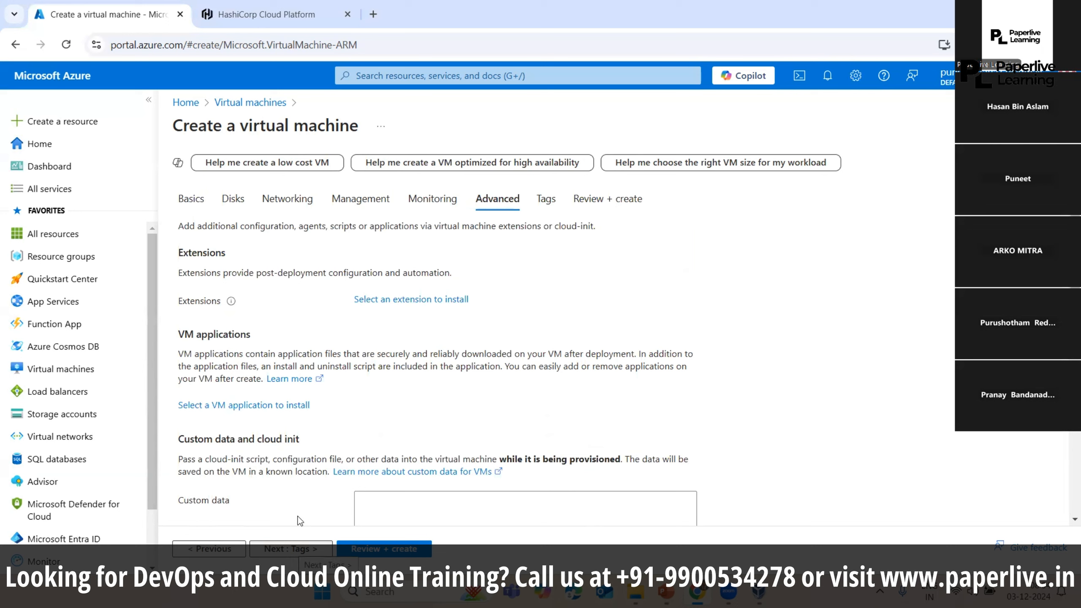
{"action": "left_click", "coordinate": [300, 549]}
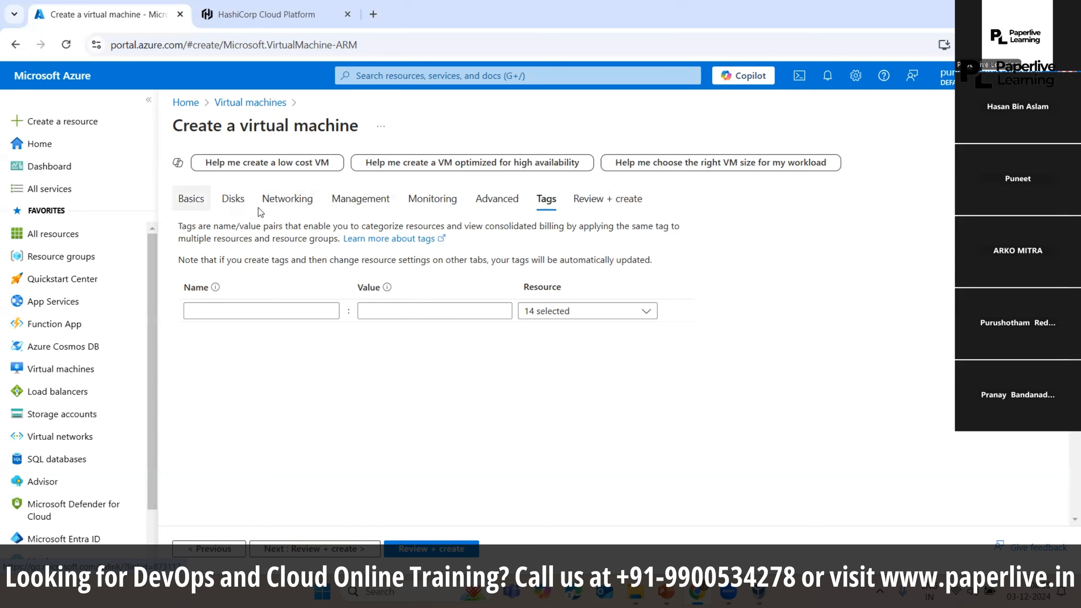
Step: Return to the disk settings and delete the data disk row at LUN 0 that has no existing disk selected
{"action": "left_click", "coordinate": [232, 204]}
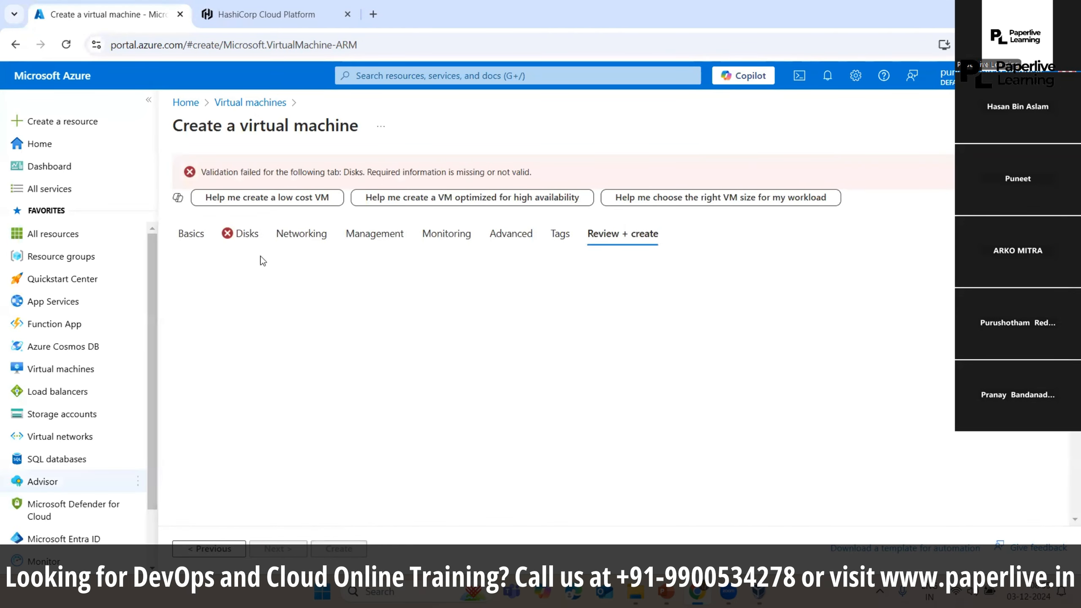
{"action": "left_click", "coordinate": [244, 234]}
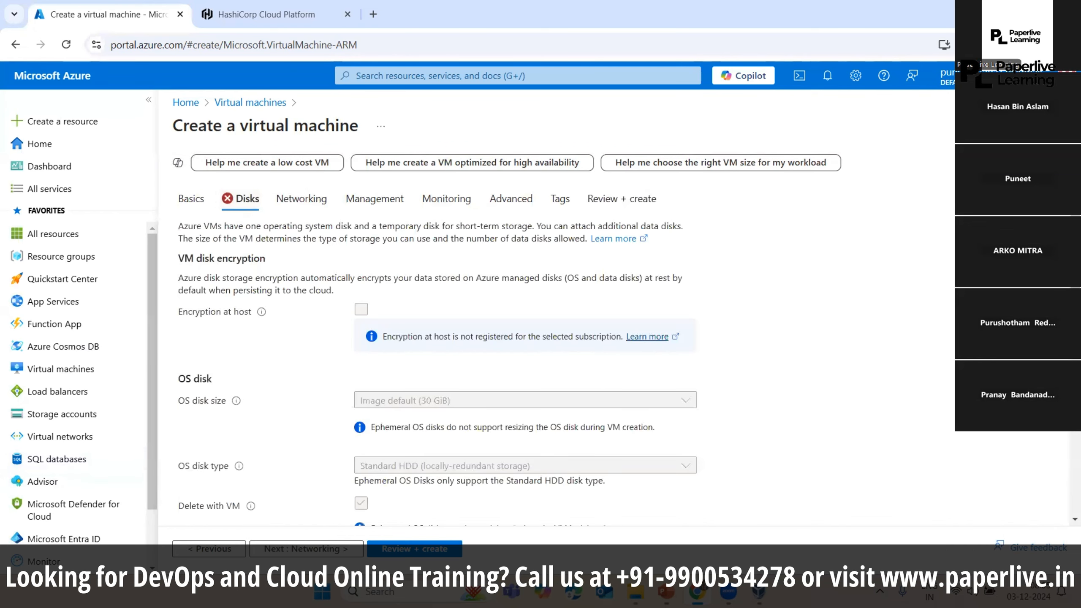
{"action": "scroll", "coordinate": [188, 273], "scroll_direction": "down", "scroll_amount": 10}
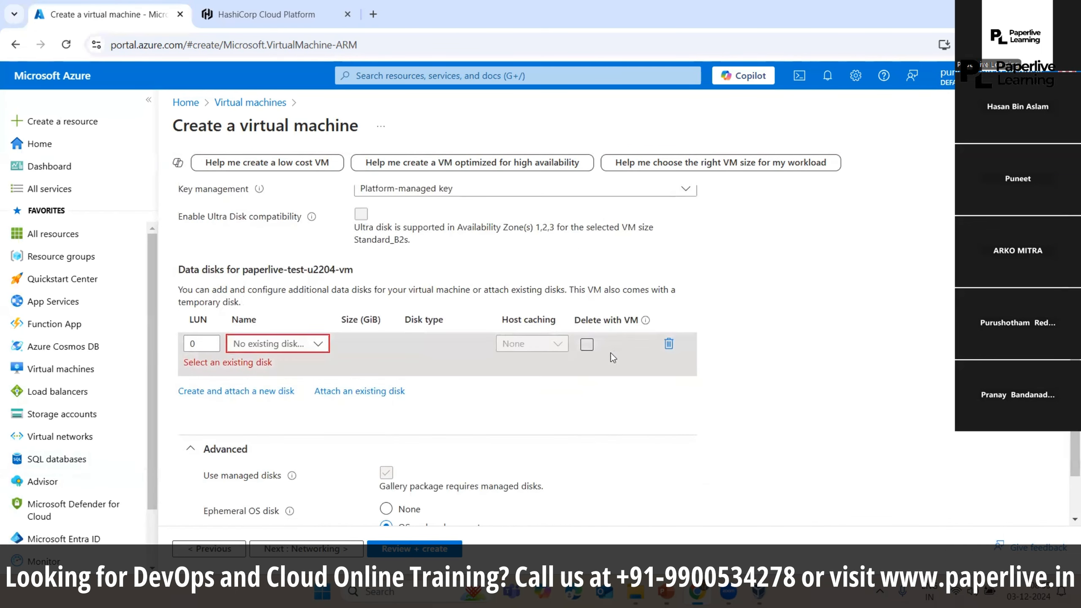
{"action": "left_click", "coordinate": [668, 345]}
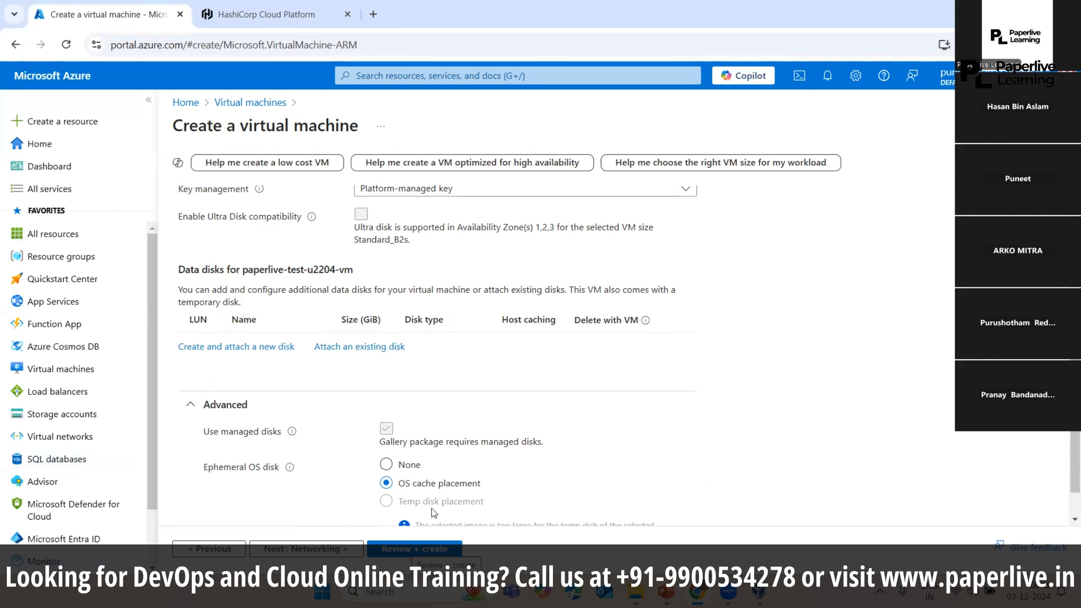
Step: Run the final validation of the virtual machine configuration and check its hourly price
{"action": "left_click", "coordinate": [414, 549]}
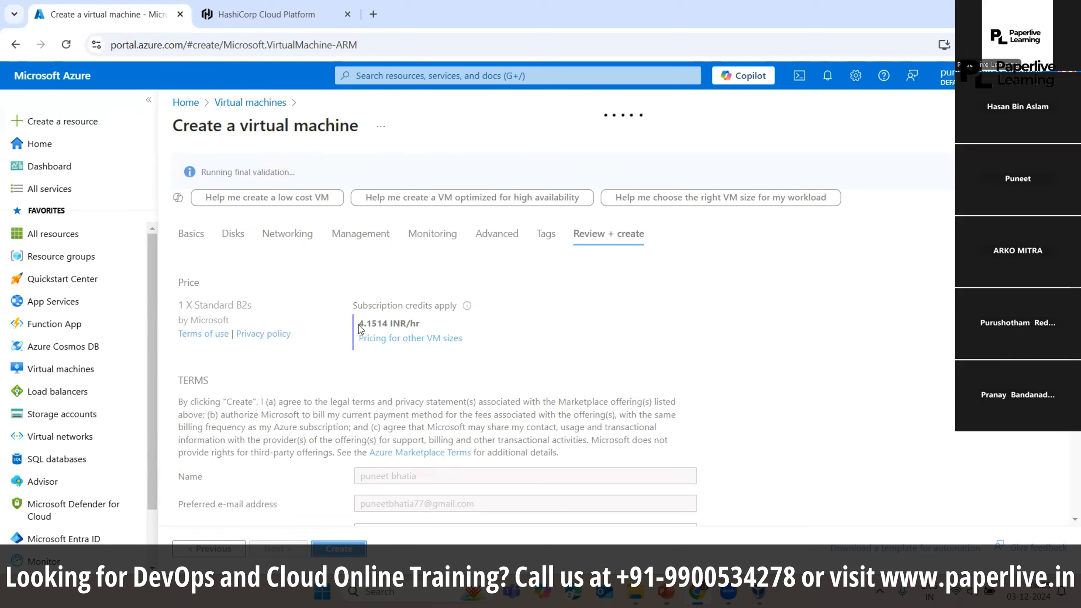
{"action": "left_click_drag", "start_coordinate": [410, 324], "coordinate": [435, 326]}
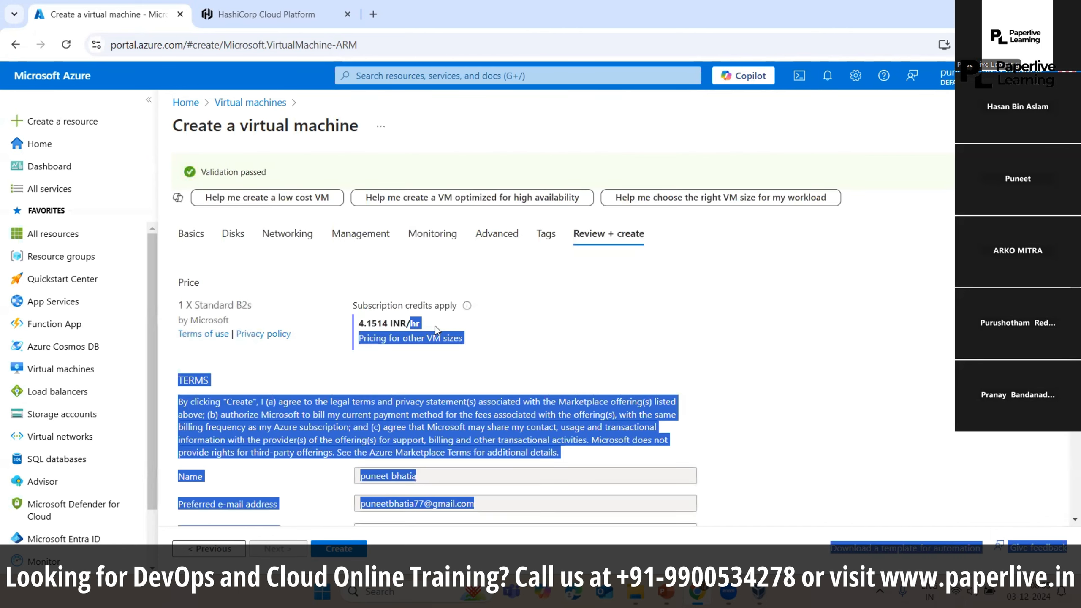
{"action": "left_click", "coordinate": [435, 326]}
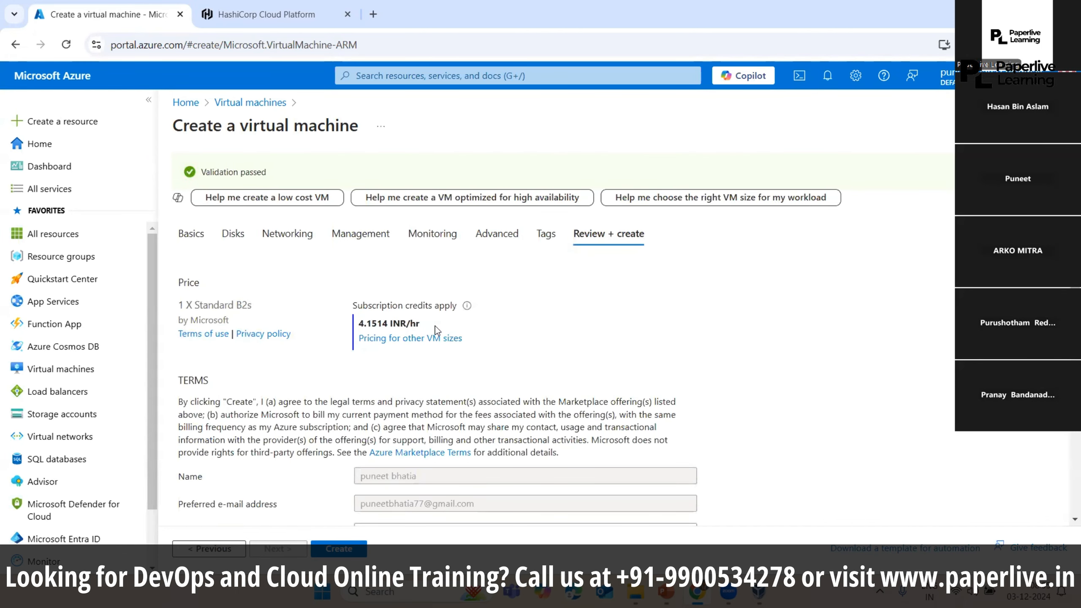
{"action": "triple_click", "coordinate": [357, 328]}
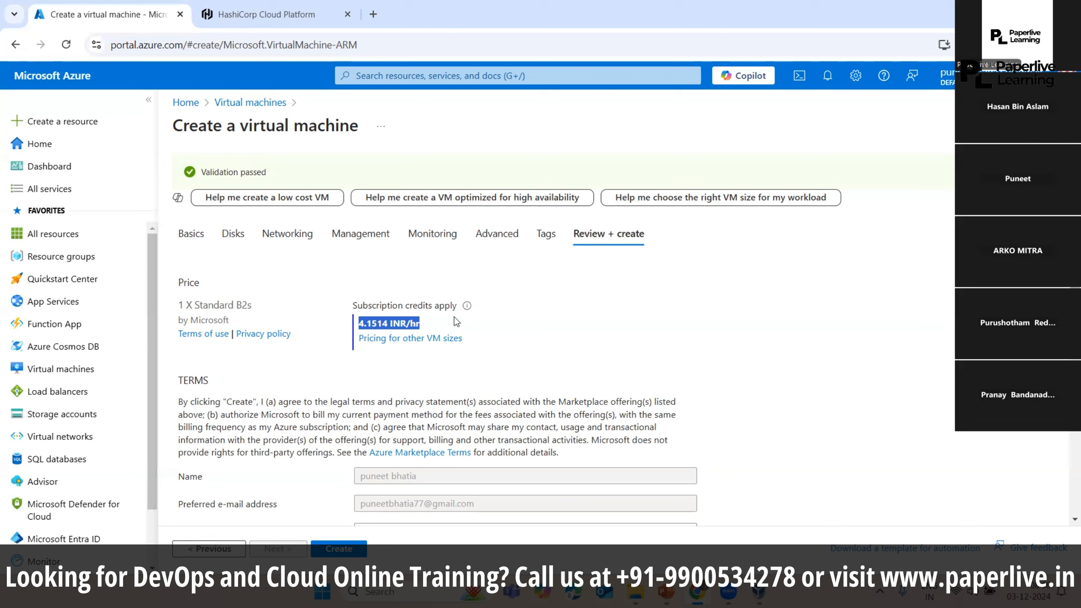
{"action": "left_click", "coordinate": [612, 321]}
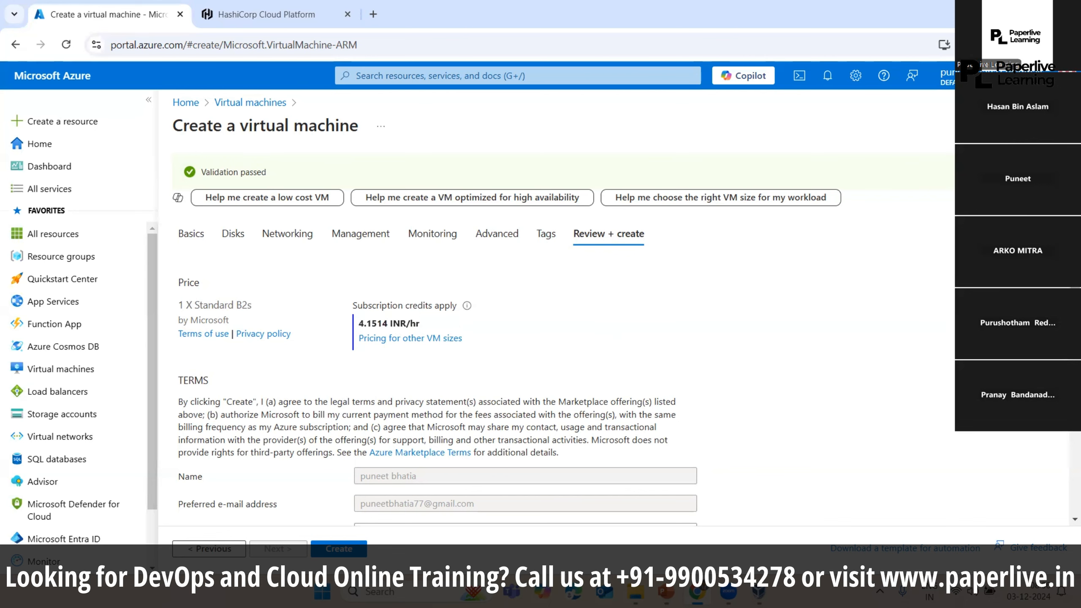
Step: Review the basics summary, including the username, image, VM name, availability options, resource group and size
{"action": "scroll", "coordinate": [437, 370], "scroll_direction": "down", "scroll_amount": 10}
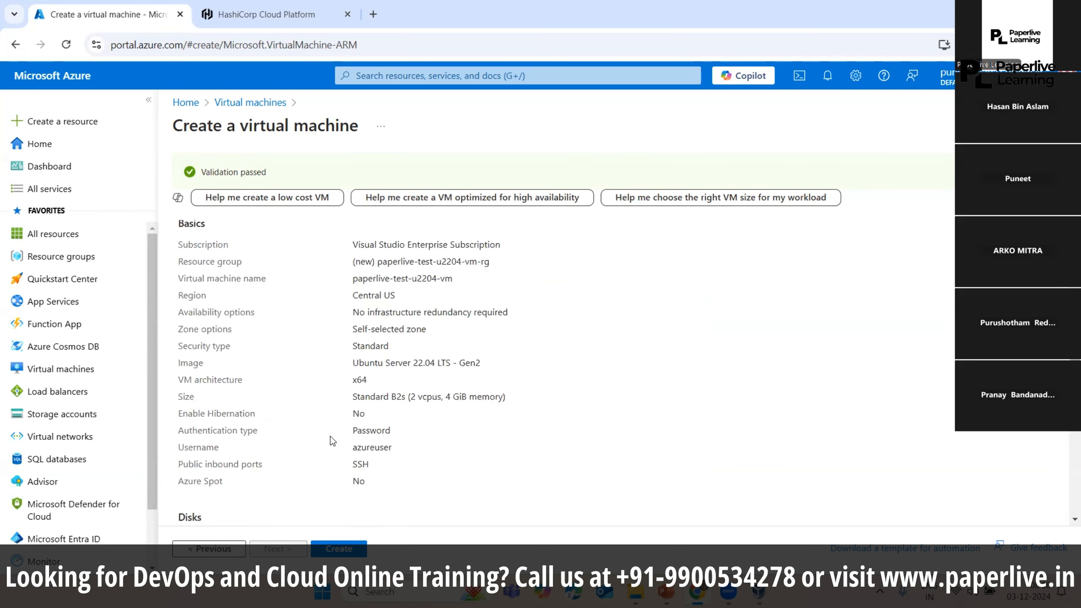
{"action": "double_click", "coordinate": [367, 449]}
{"action": "double_click", "coordinate": [385, 347]}
{"action": "triple_click", "coordinate": [344, 364]}
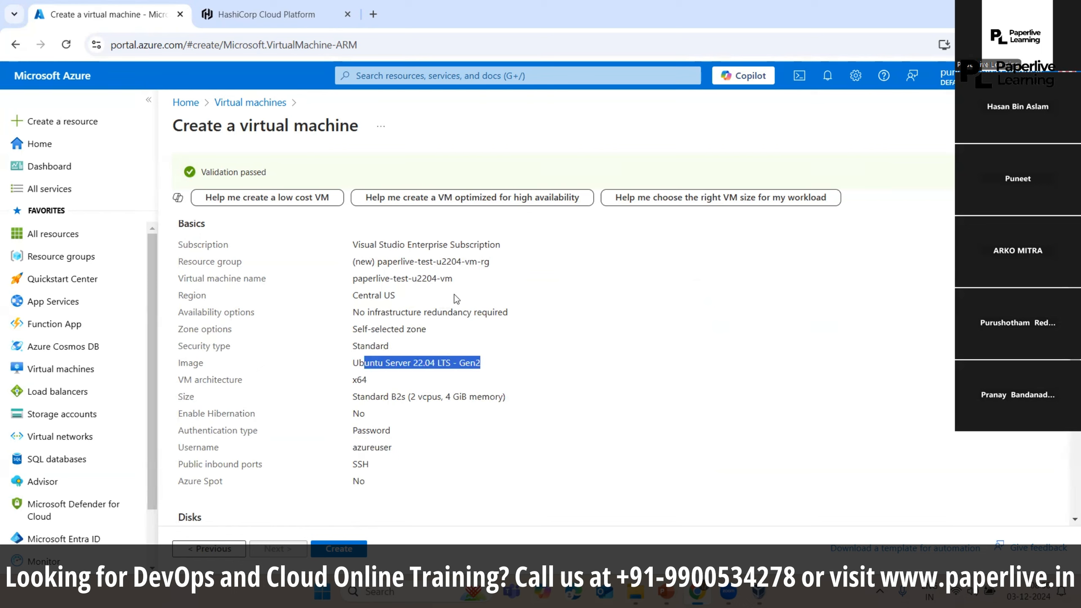
{"action": "triple_click", "coordinate": [348, 282]}
{"action": "left_click_drag", "start_coordinate": [398, 295], "coordinate": [443, 313]}
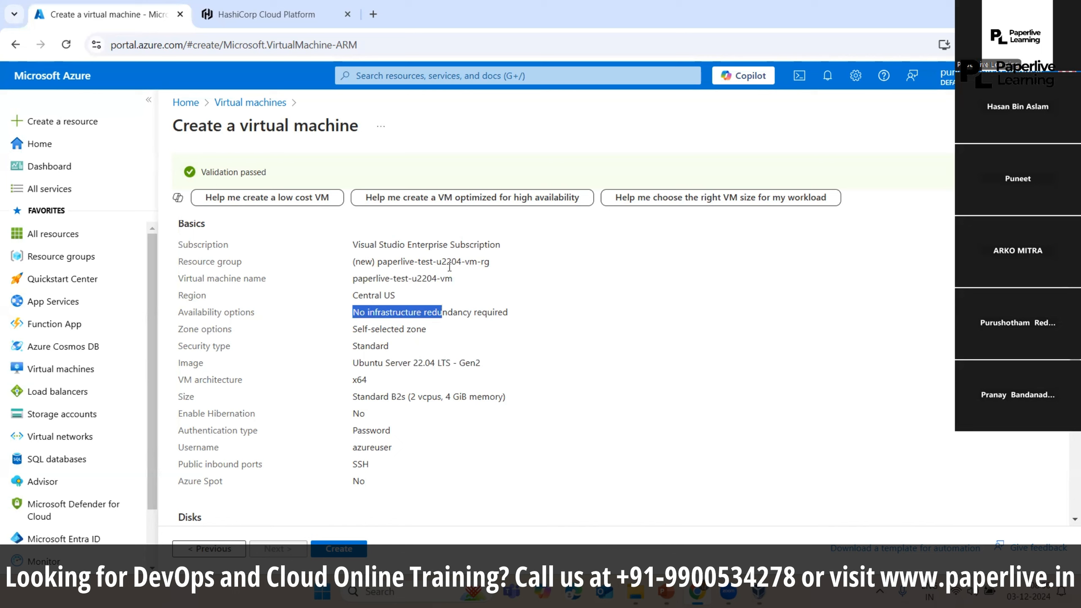
{"action": "mouse_move", "coordinate": [354, 248]}
{"action": "left_mouse_down"}
{"action": "mouse_move", "coordinate": [500, 247]}
{"action": "mouse_move", "coordinate": [363, 264]}
{"action": "left_mouse_up"}
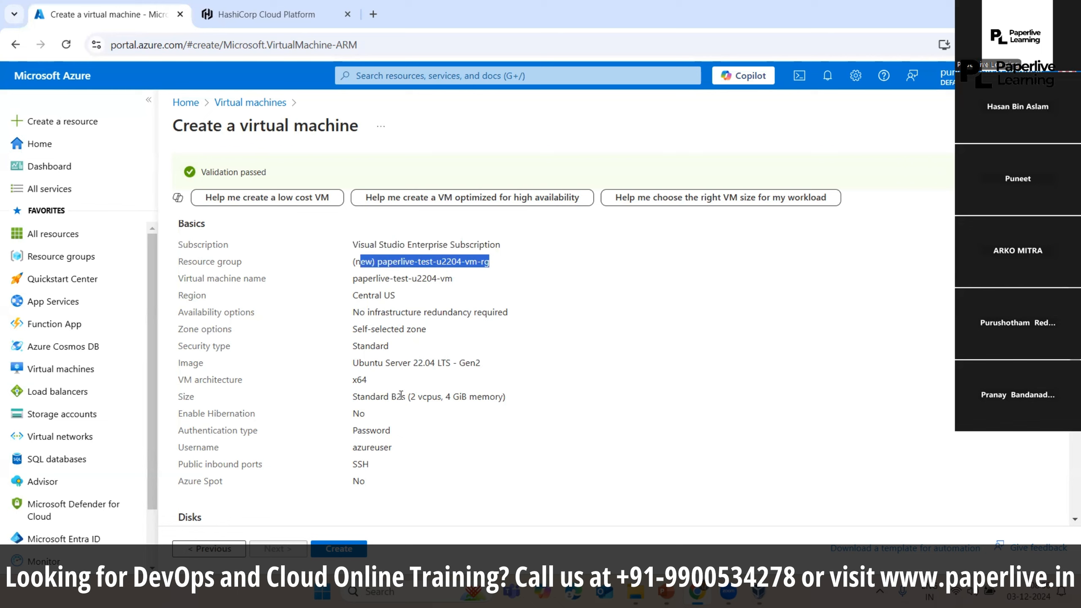
{"action": "left_click_drag", "start_coordinate": [506, 396], "coordinate": [357, 400]}
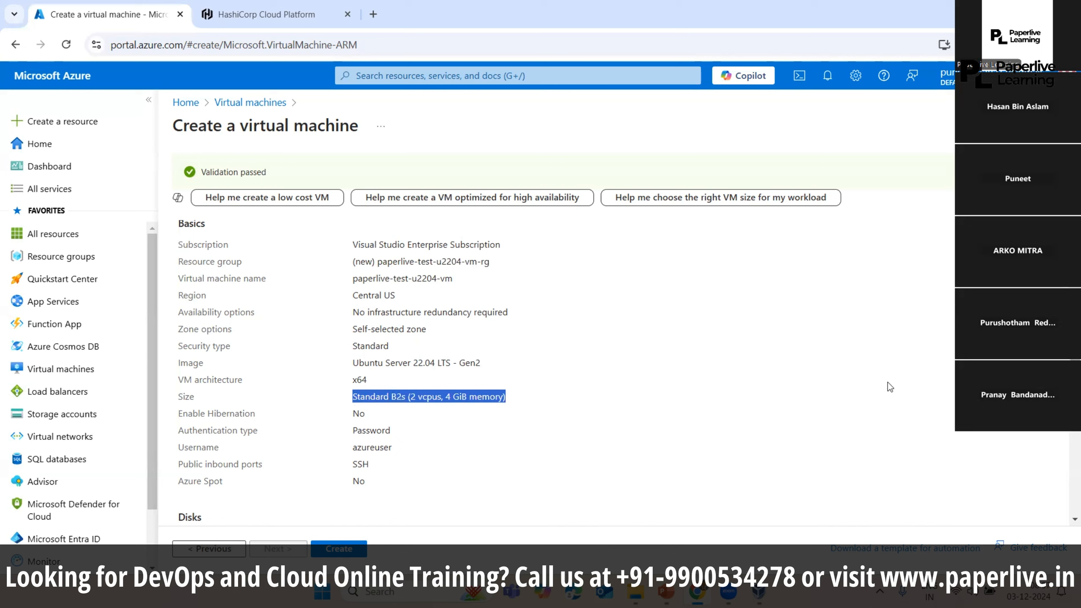
Step: Examine the disks summary, covering OS disk size and type, managed disks, deletion with the VM and ephemeral placement
{"action": "scroll", "coordinate": [554, 362], "scroll_direction": "down", "scroll_amount": 2}
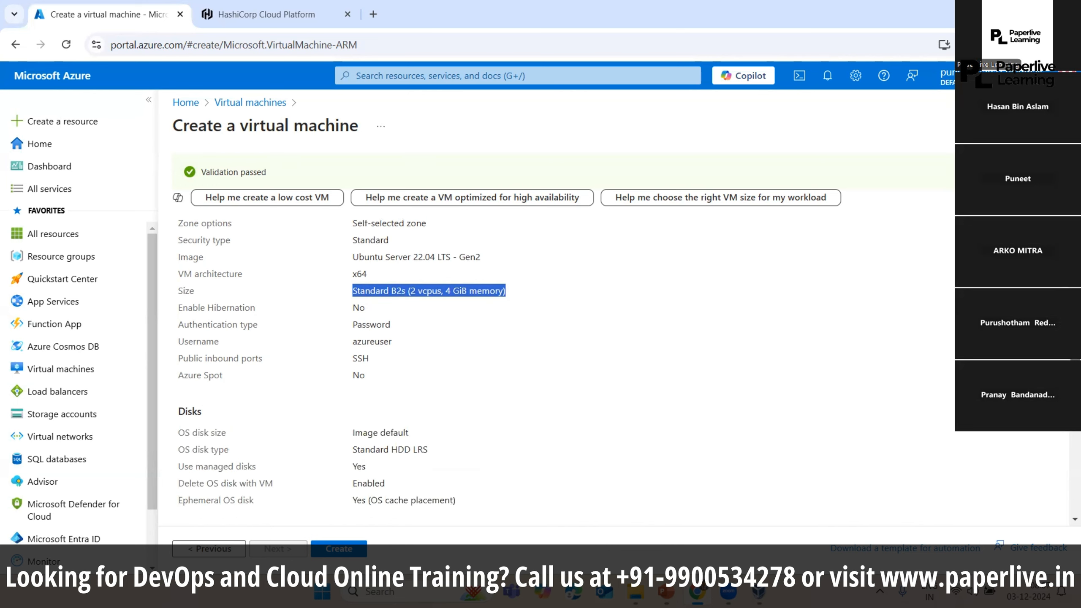
{"action": "scroll", "coordinate": [383, 360], "scroll_direction": "down", "scroll_amount": 2}
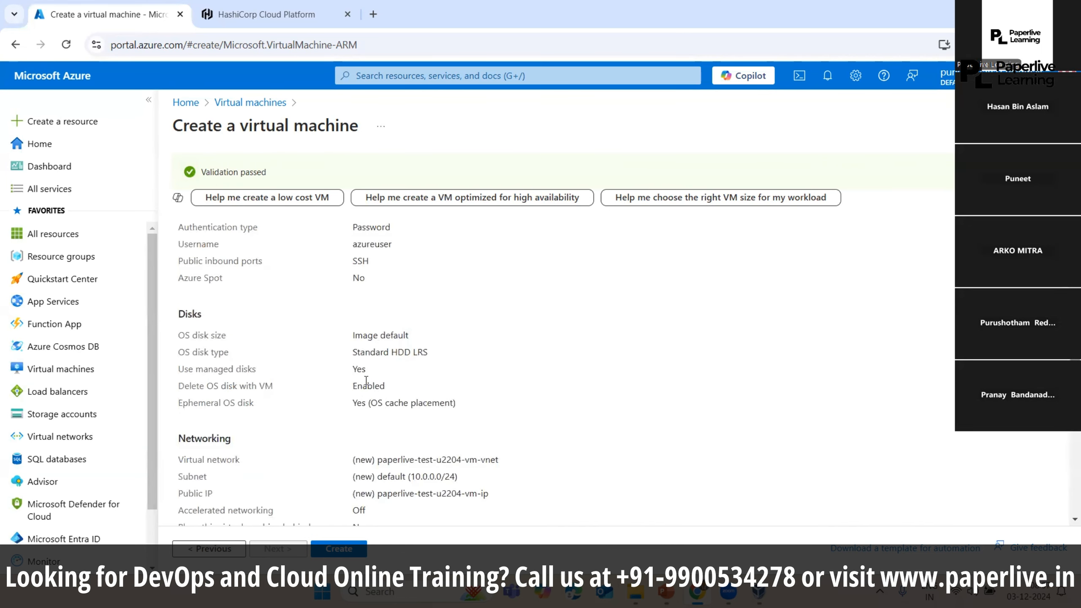
{"action": "left_click_drag", "start_coordinate": [236, 374], "coordinate": [172, 319]}
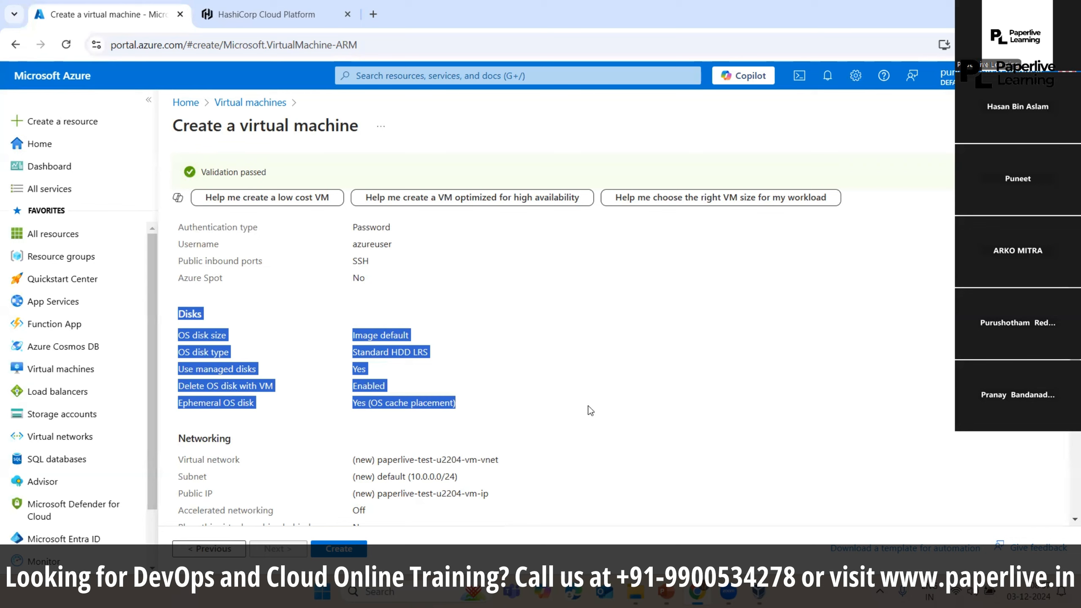
{"action": "left_click", "coordinate": [385, 401]}
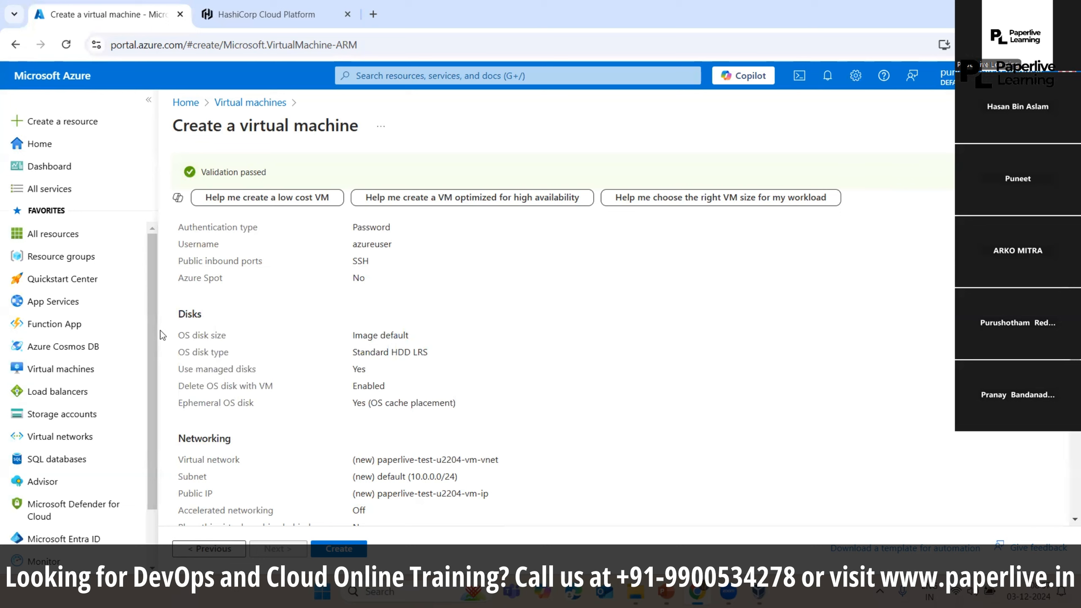
{"action": "left_click_drag", "start_coordinate": [161, 331], "coordinate": [172, 320]}
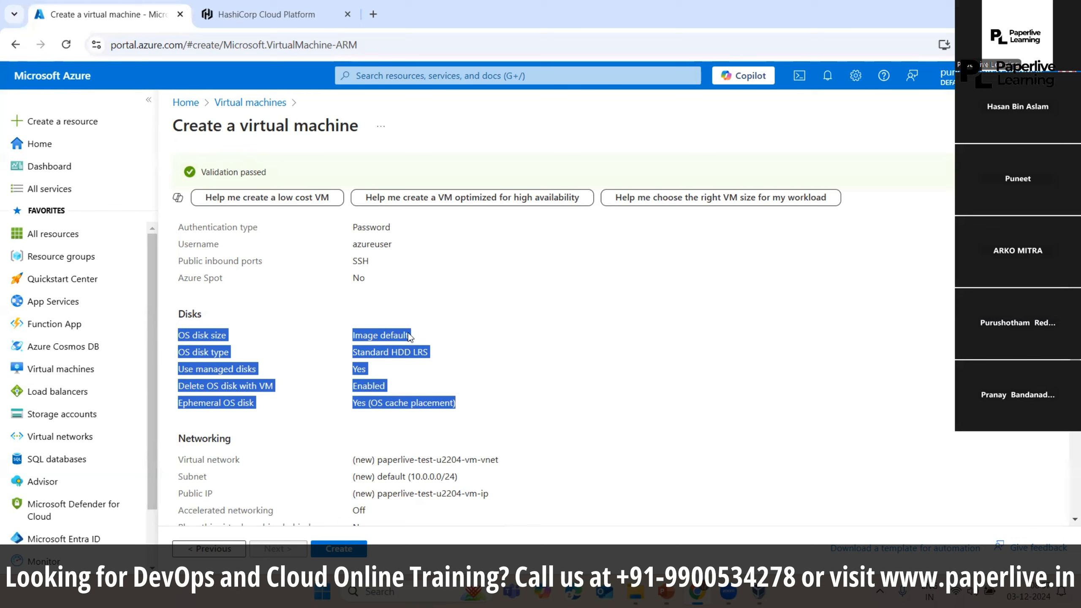
{"action": "left_click", "coordinate": [608, 271]}
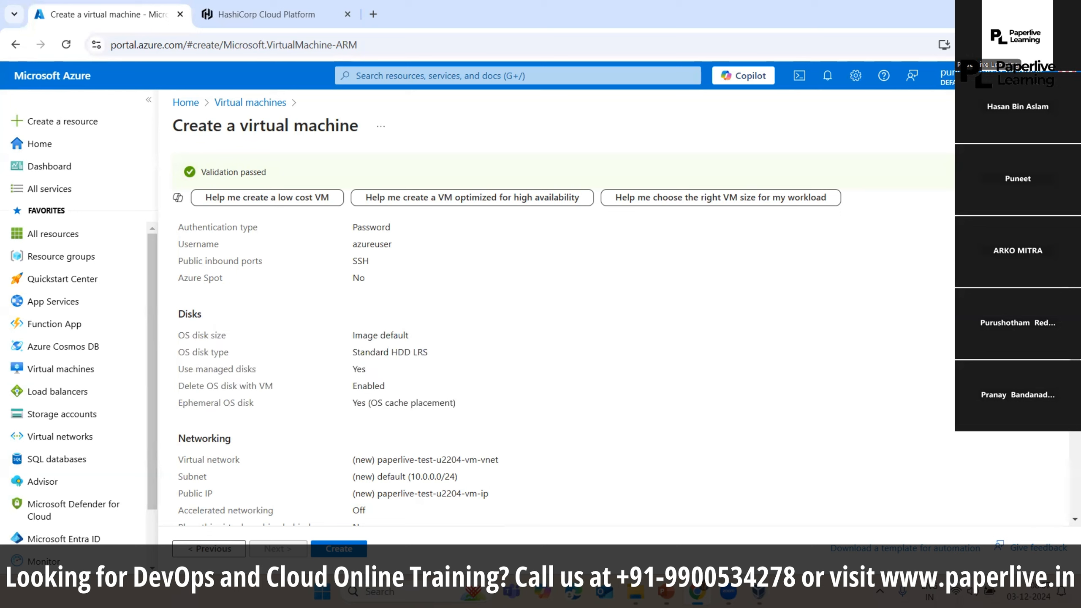
Step: Recheck the VM size in the basics summary and review the remaining management, monitoring and advanced settings
{"action": "scroll", "coordinate": [698, 374], "scroll_direction": "up", "scroll_amount": 8}
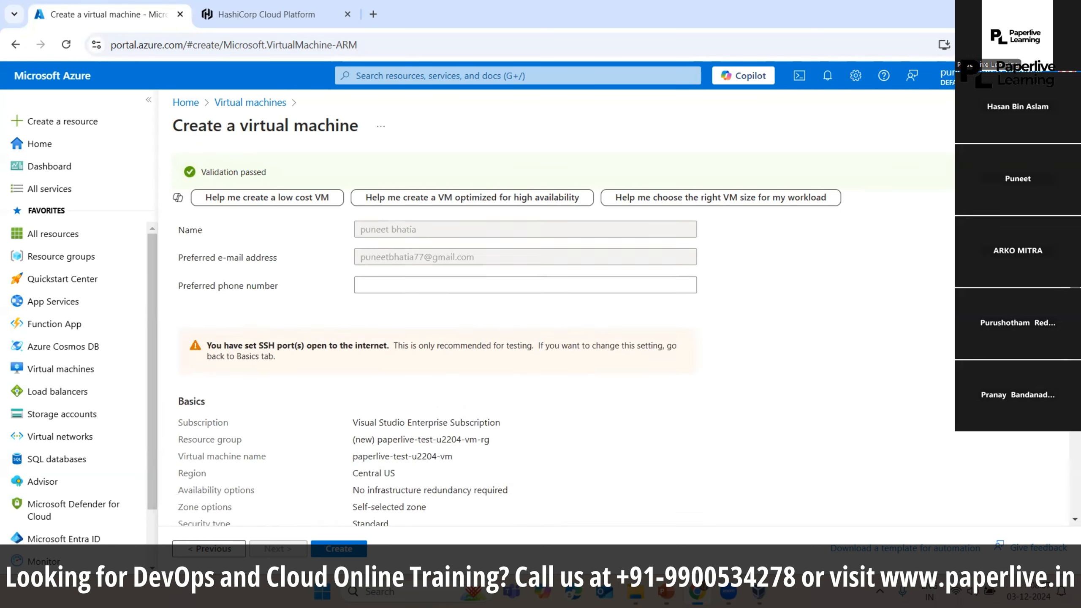
{"action": "scroll", "coordinate": [698, 373], "scroll_direction": "down", "scroll_amount": 4}
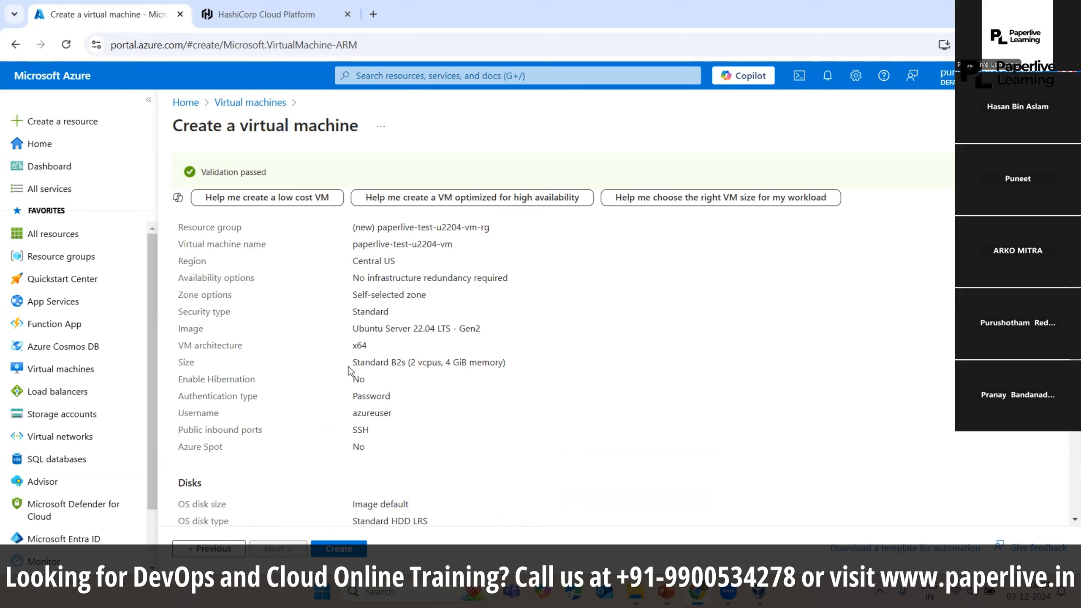
{"action": "left_click_drag", "start_coordinate": [349, 366], "coordinate": [507, 365]}
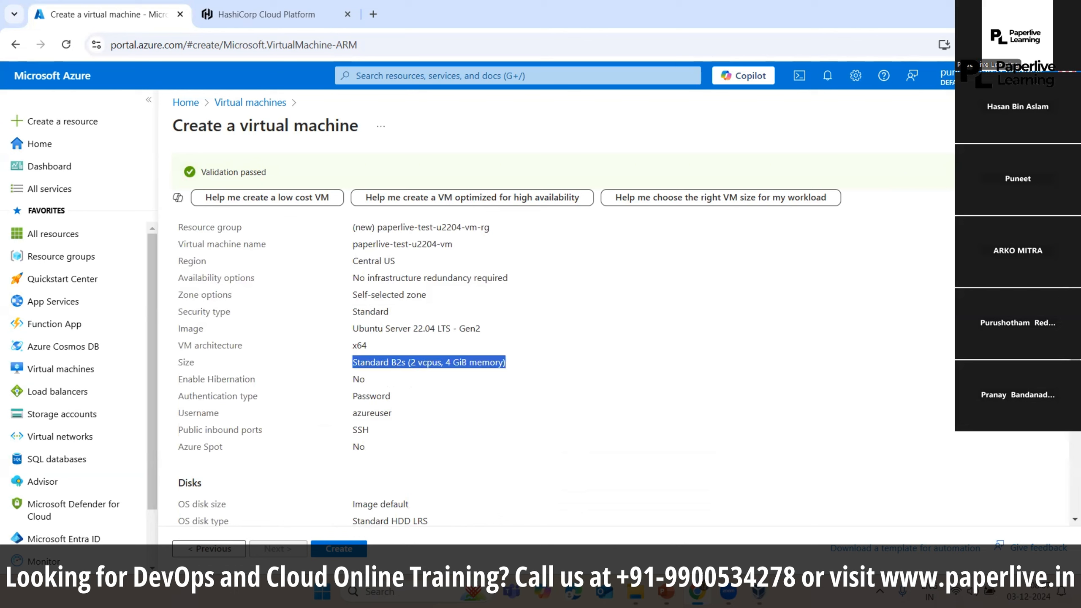
{"action": "scroll", "coordinate": [1066, 477], "scroll_direction": "down", "scroll_amount": 15}
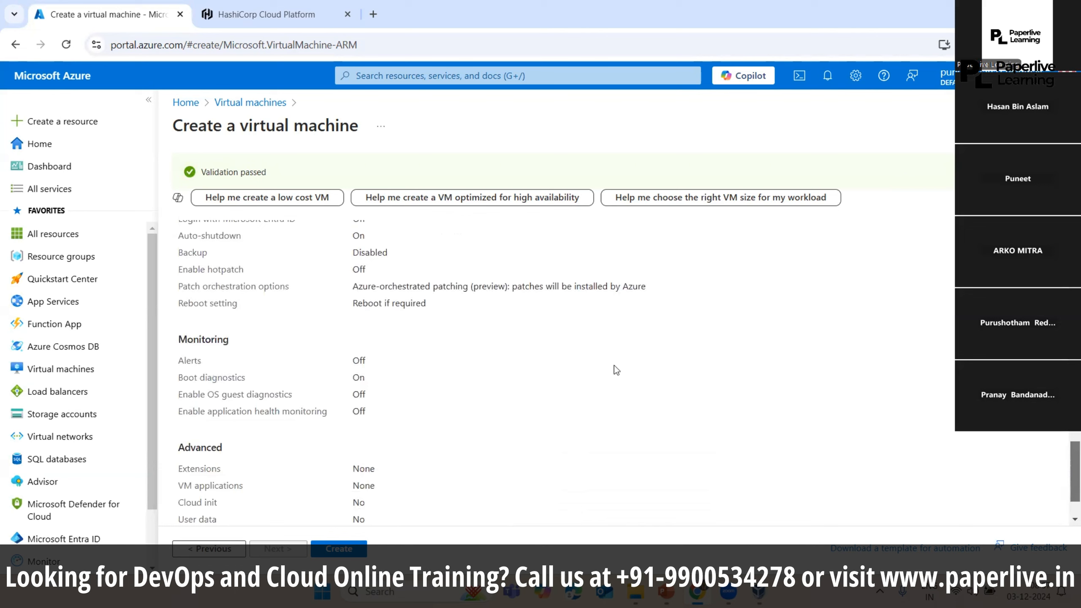
{"action": "scroll", "coordinate": [511, 375], "scroll_direction": "down", "scroll_amount": 2}
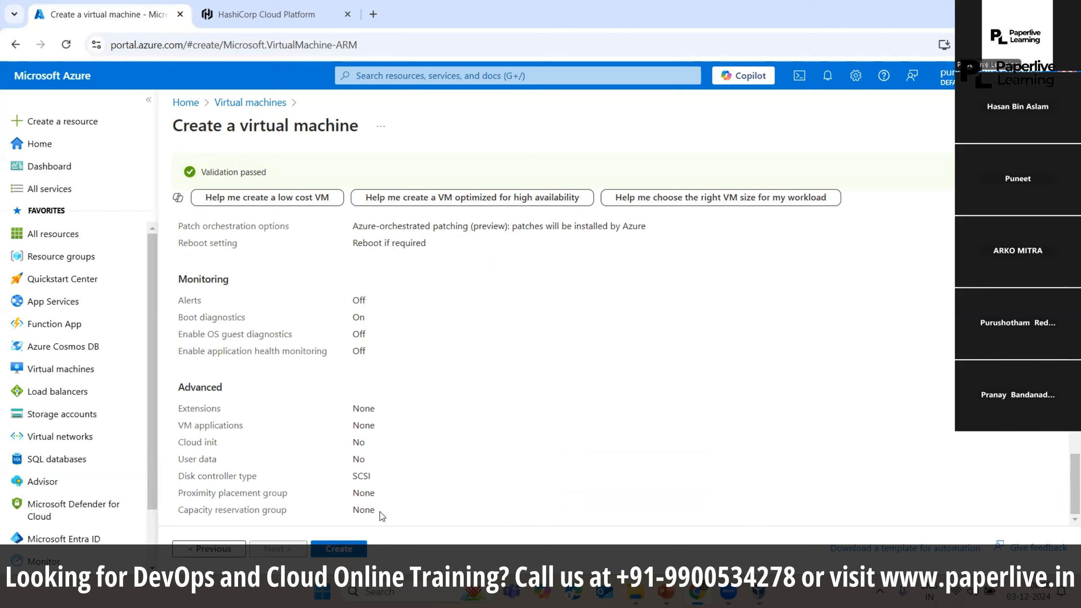
Step: Create the virtual machine from the validated configuration and open the portal notifications to follow its deployment
{"action": "left_click", "coordinate": [349, 549]}
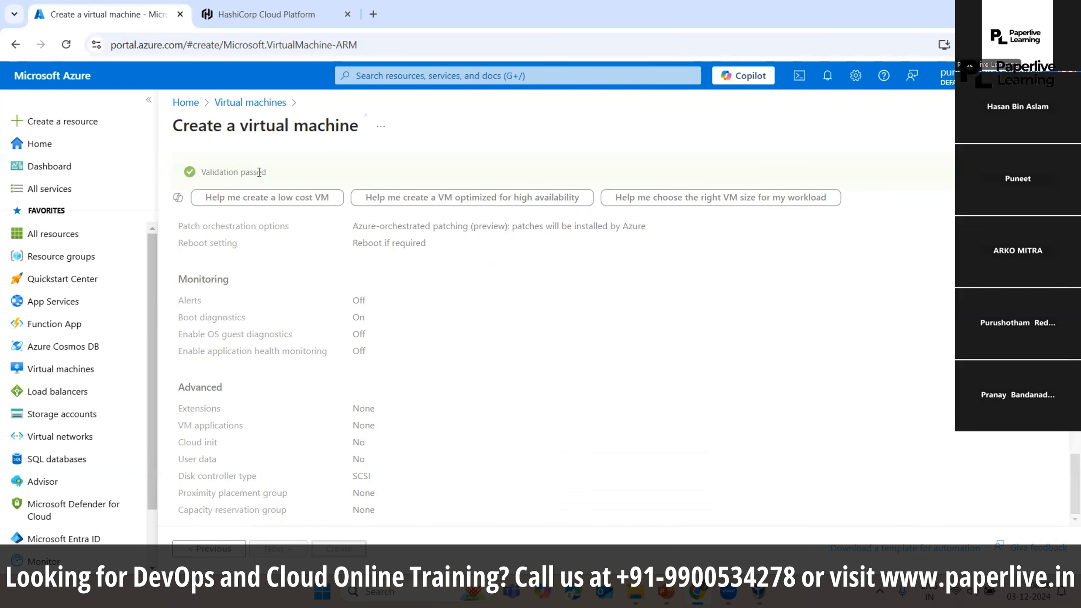
{"action": "left_click_drag", "start_coordinate": [270, 172], "coordinate": [191, 177]}
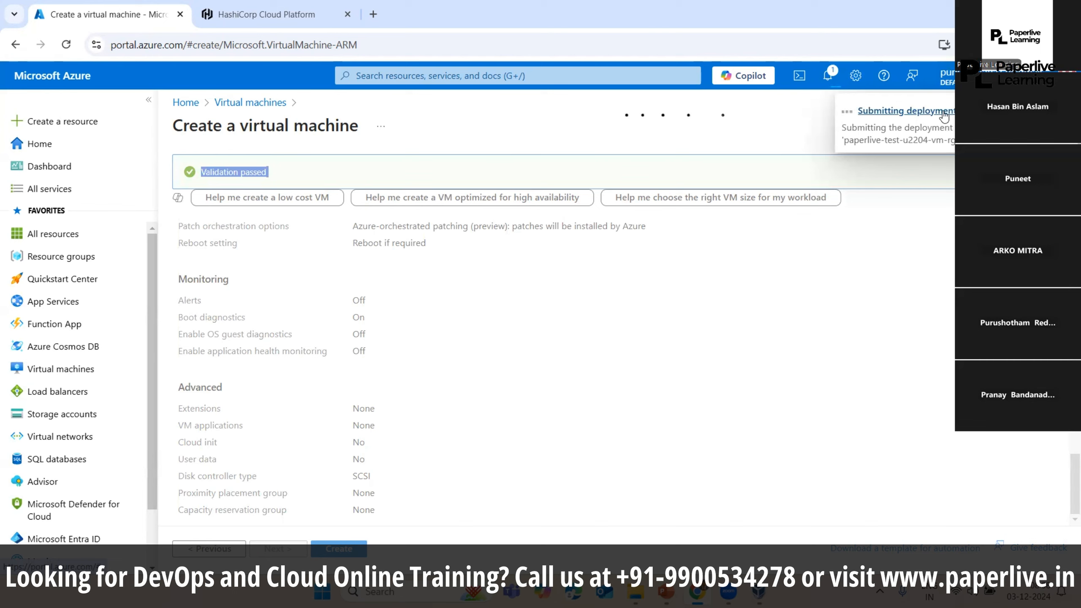
{"action": "left_click", "coordinate": [828, 78]}
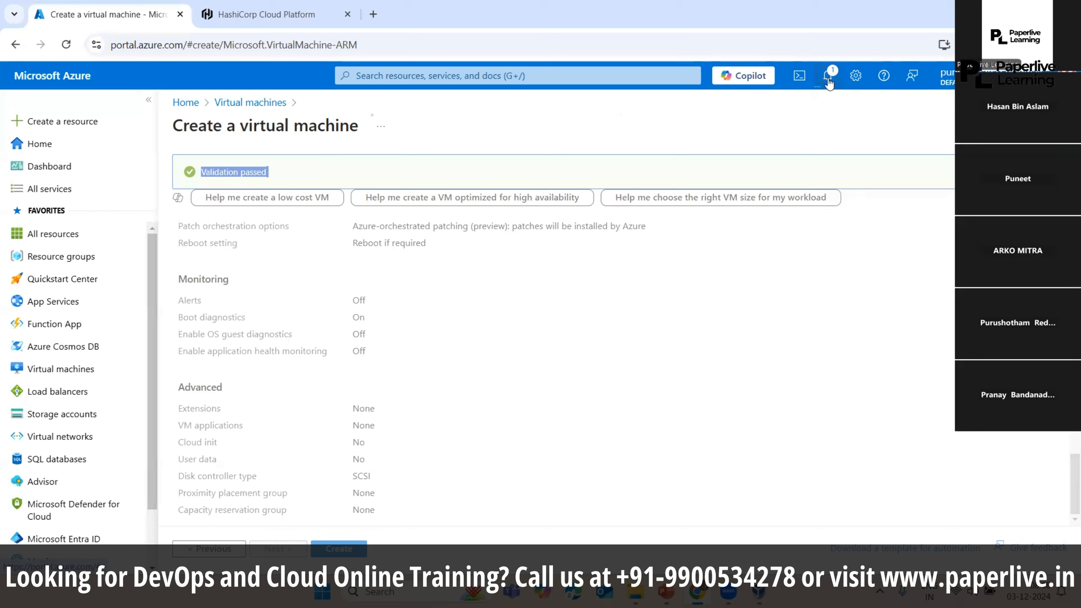